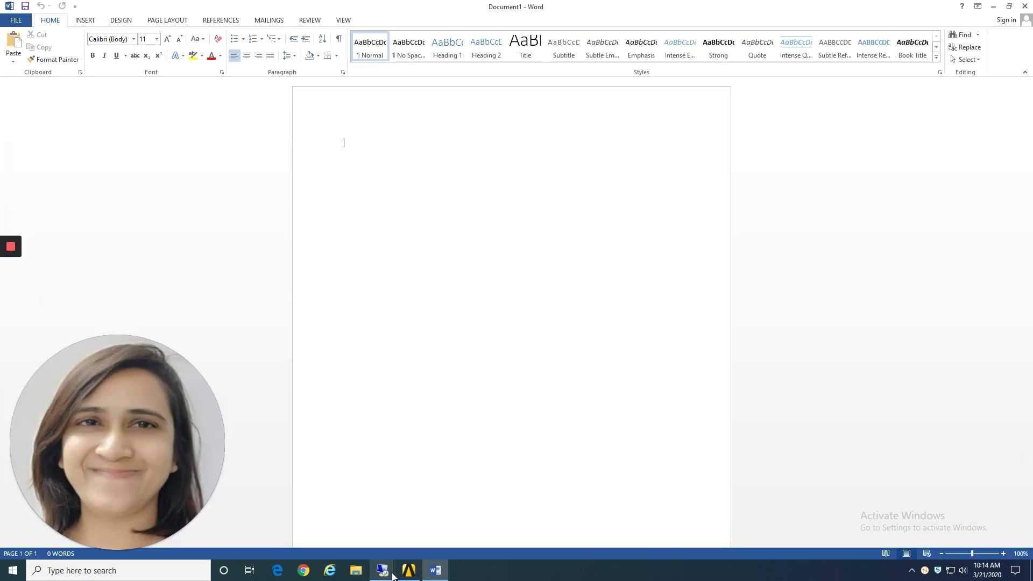
Type the underlined Objective heading and objective sentence, correcting 'Desgin' to 'Design'.
{"action": "mouse_move", "coordinate": [411, 572]}
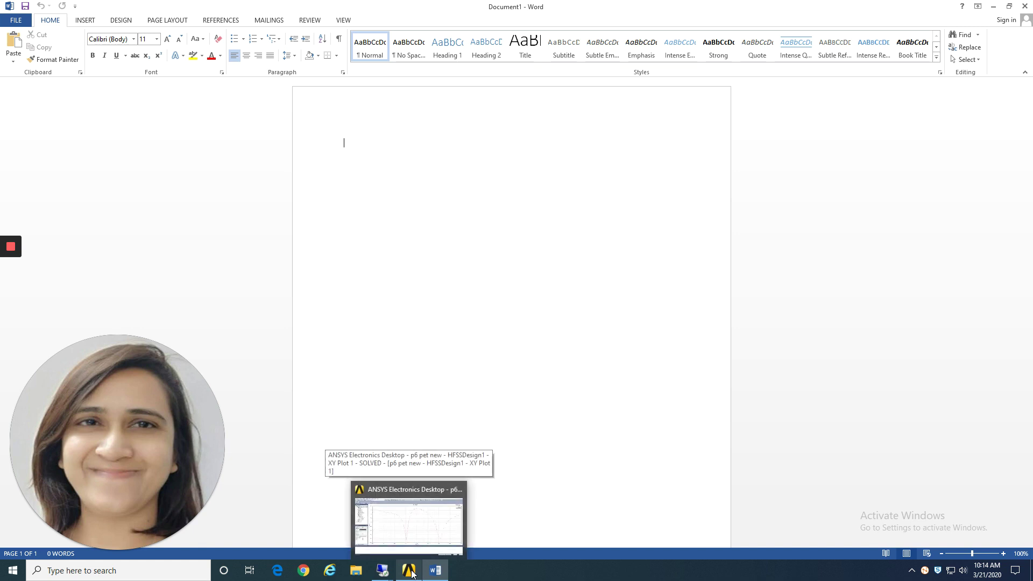
{"action": "left_click", "coordinate": [386, 159]}
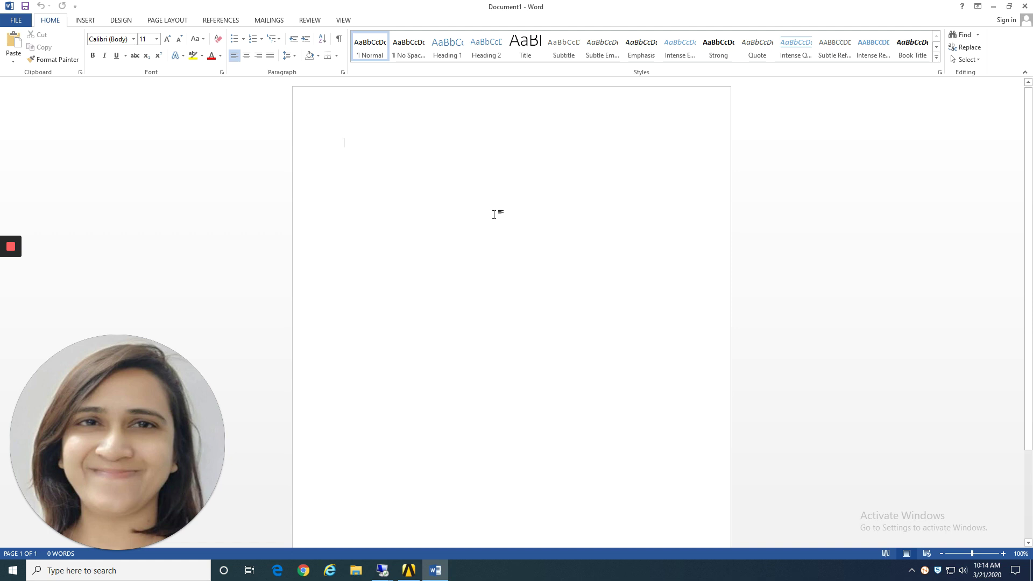
{"action": "type", "text": "Obective :PE"}
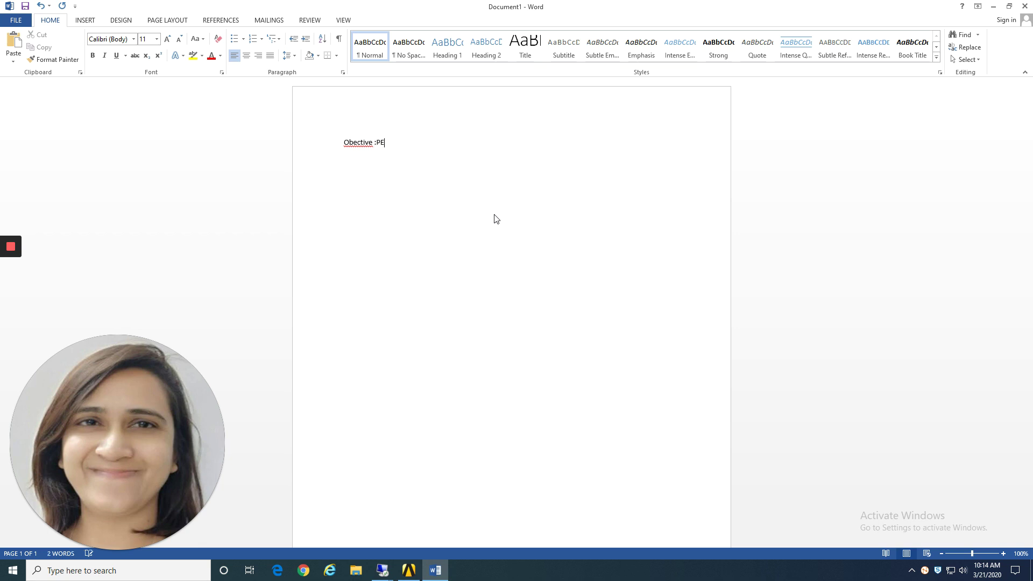
{"action": "key", "text": "BackSpace"}
{"action": "key", "text": "BackSpace"}
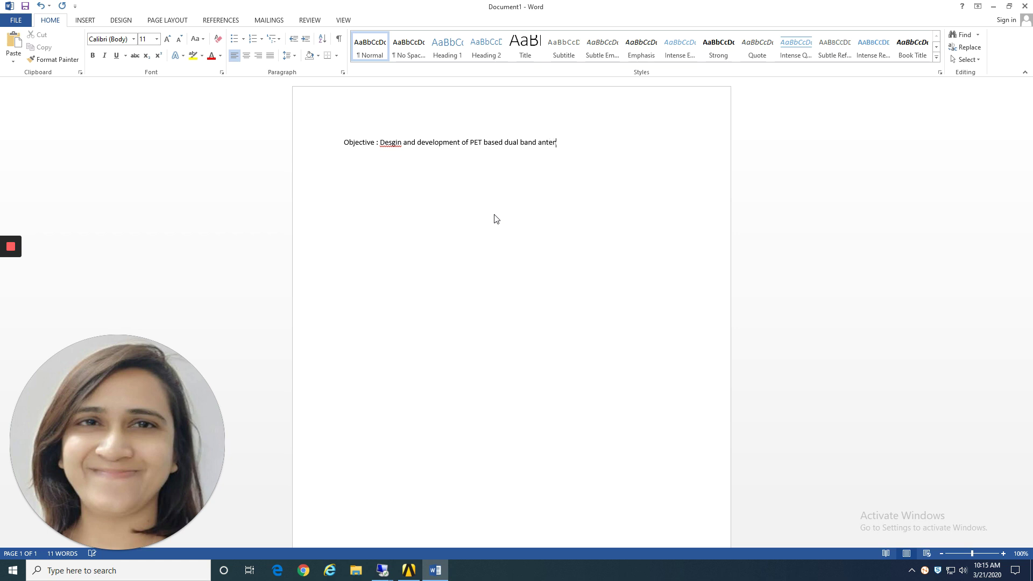
{"action": "right_click", "coordinate": [393, 143]}
{"action": "left_click", "coordinate": [423, 154]}
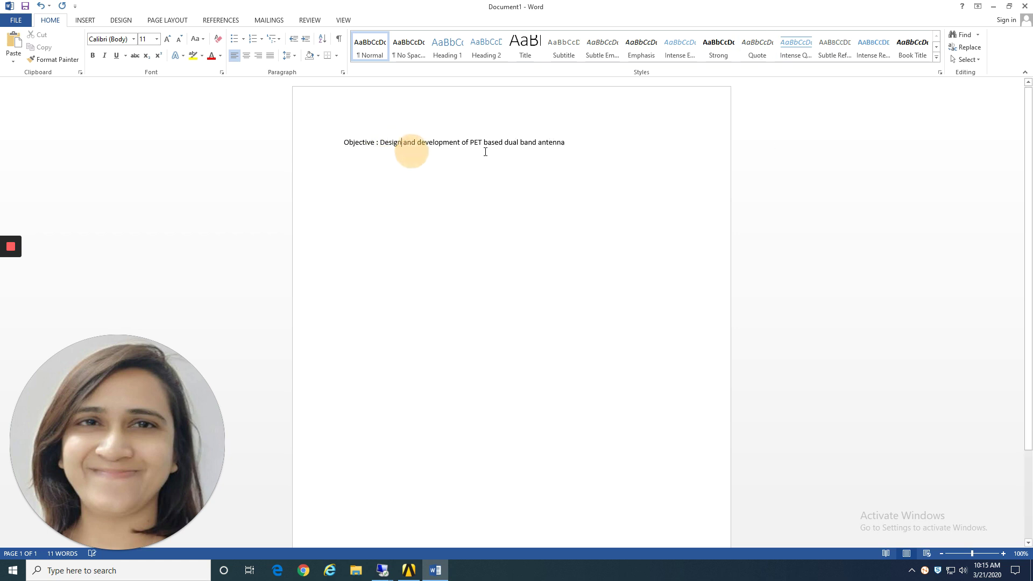
Put 'Design and development of PET based dual band antenna' on its own line below the heading.
{"action": "left_click", "coordinate": [607, 145]}
{"action": "key", "text": "Return"}
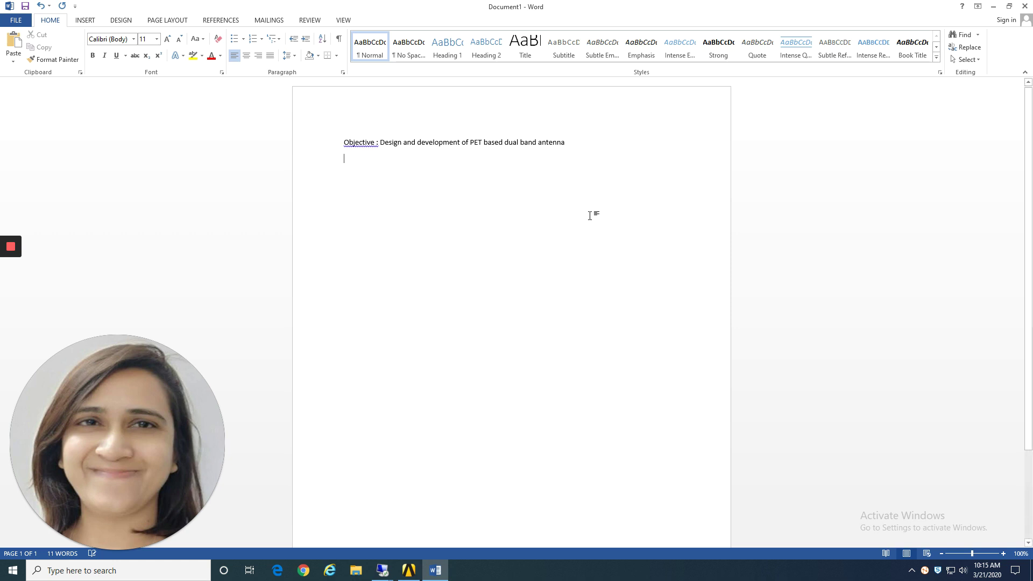
{"action": "left_click", "coordinate": [380, 143]}
{"action": "key", "text": "Return"}
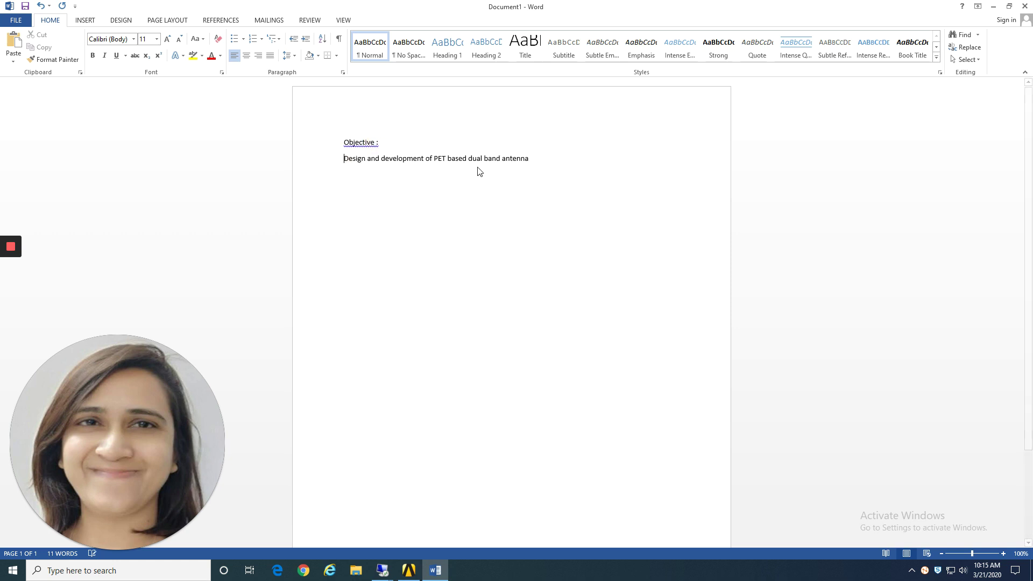
{"action": "left_click", "coordinate": [499, 216]}
{"action": "left_click", "coordinate": [408, 572]}
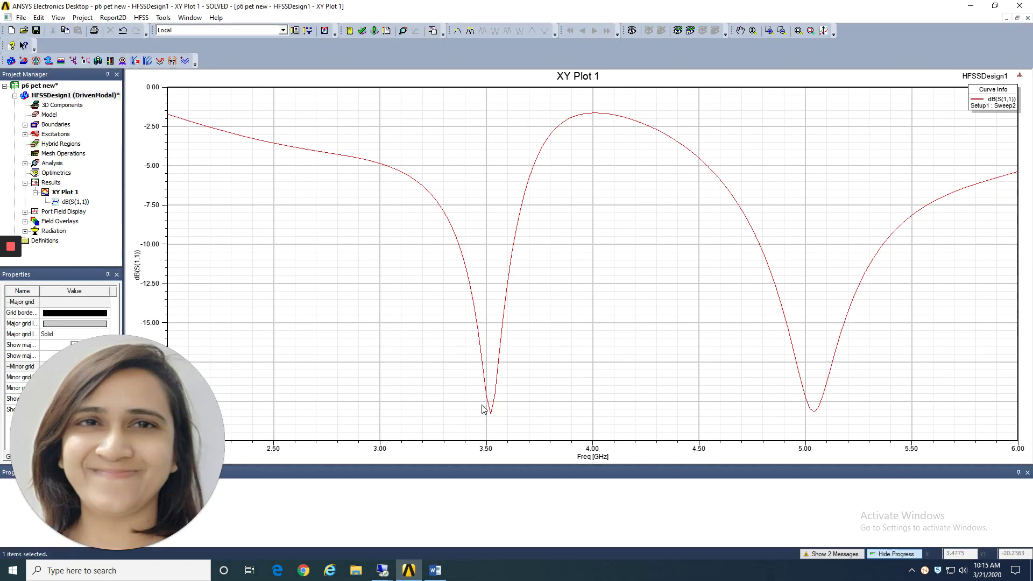
Open the PET antenna design in the 3D Modeler window from the Project Manager.
{"action": "double_click", "coordinate": [60, 95]}
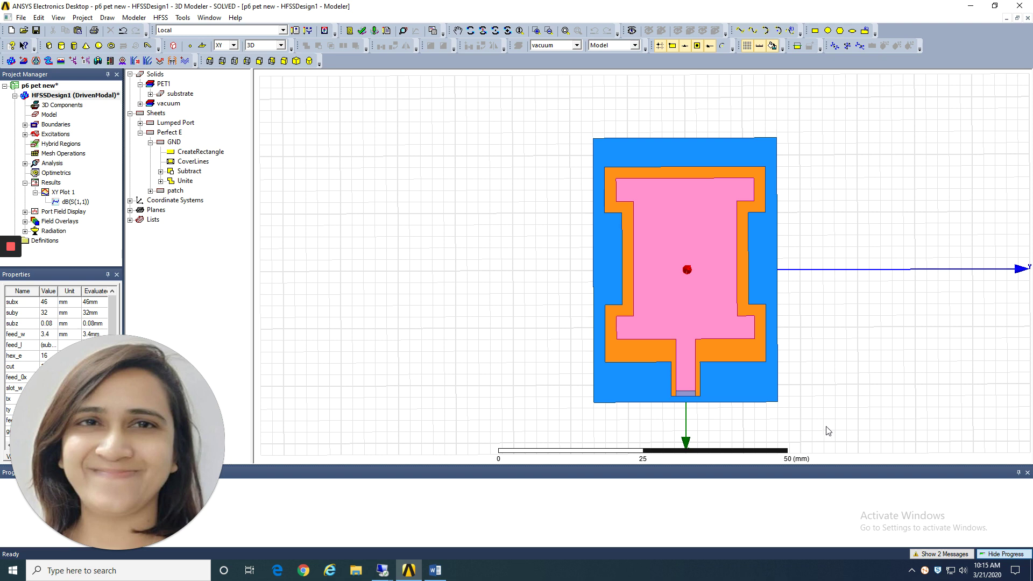
Launch Snipping Tool and snip the antenna geometry shown in the 3D modeler.
{"action": "key", "text": "super"}
{"action": "type", "text": "snipi"}
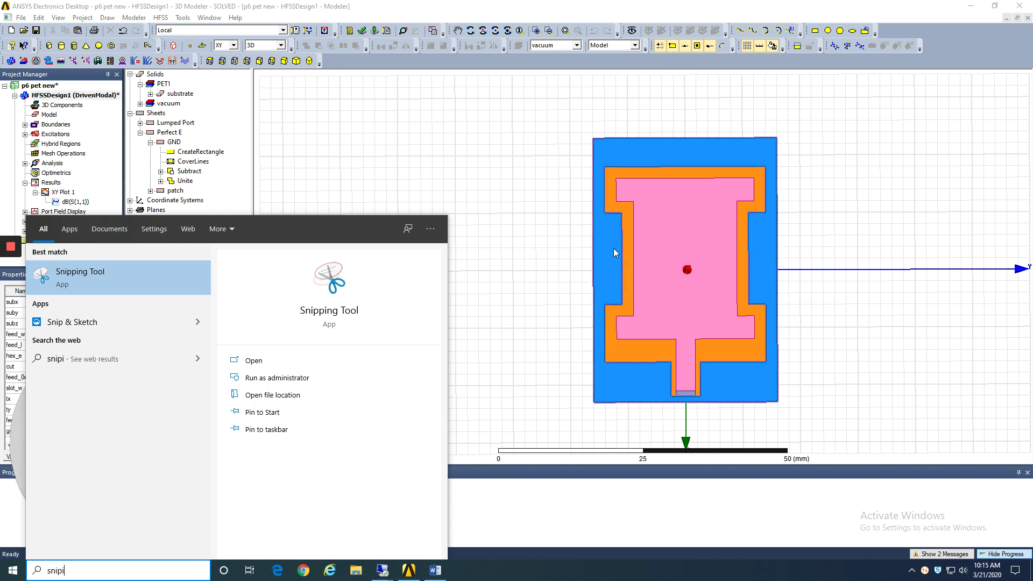
{"action": "key", "text": "Return"}
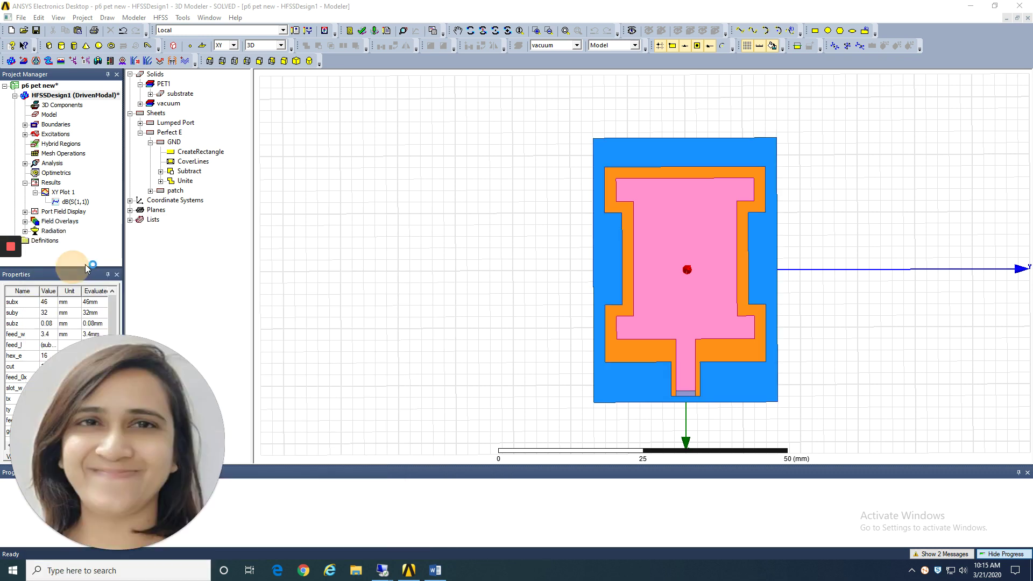
{"action": "left_click", "coordinate": [460, 131]}
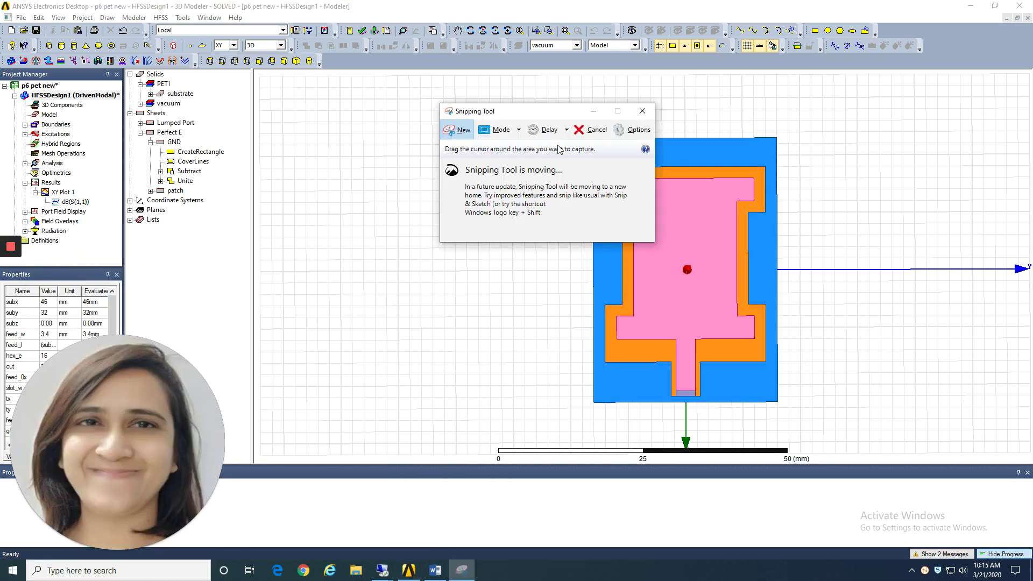
{"action": "key", "text": "Escape"}
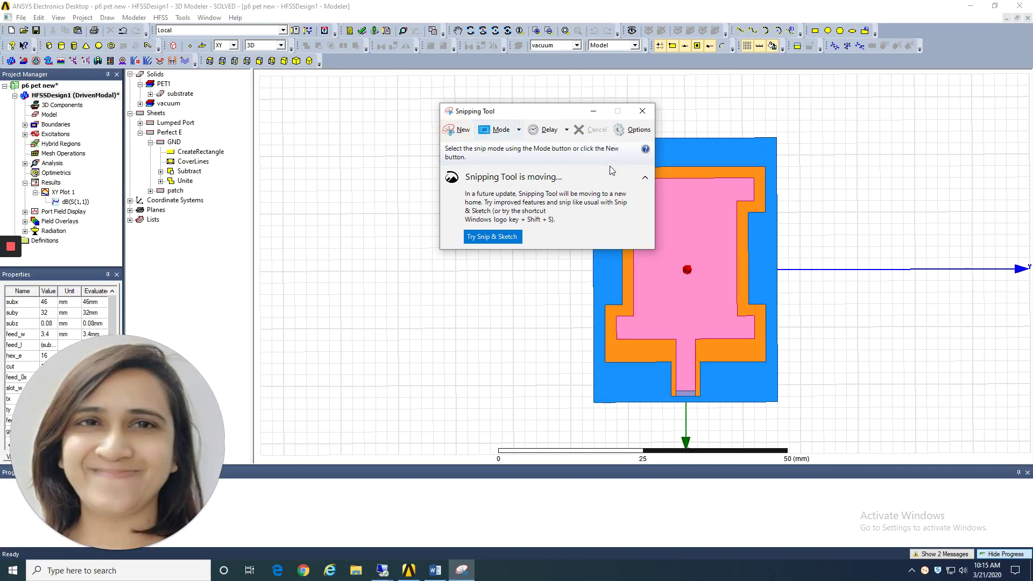
{"action": "left_click_drag", "start_coordinate": [530, 115], "coordinate": [383, 92]}
{"action": "left_click", "coordinate": [318, 109]}
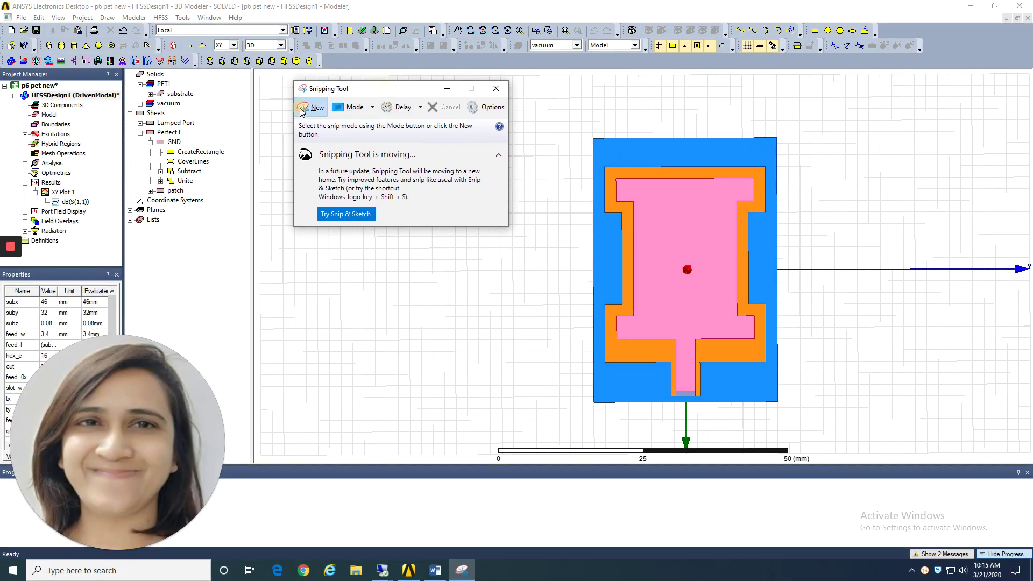
{"action": "left_click_drag", "start_coordinate": [587, 135], "coordinate": [790, 405]}
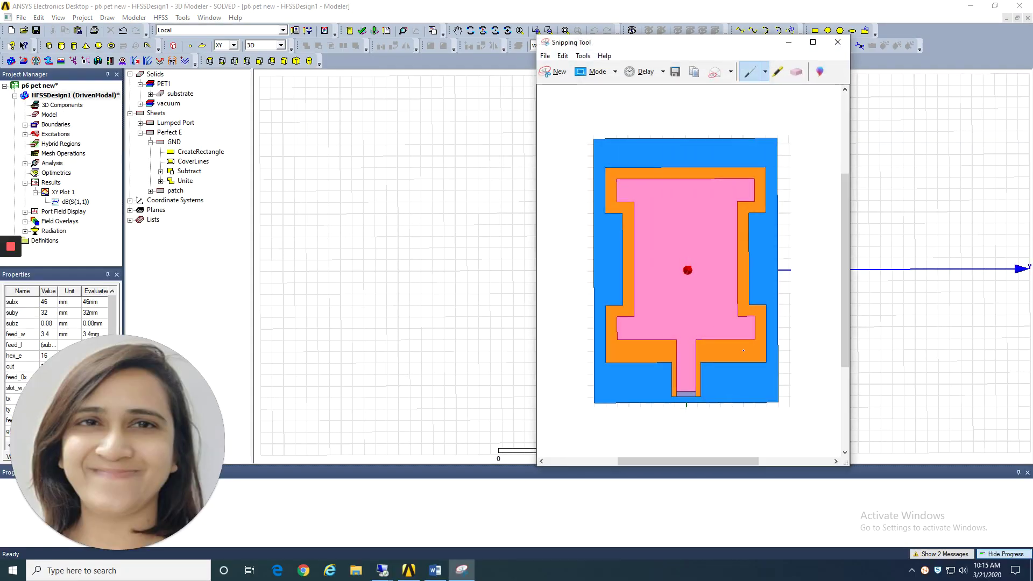
{"action": "left_click", "coordinate": [434, 570]}
Paste the antenna snip below the objective line and add an empty line after it.
{"action": "key", "text": "ctrl+v"}
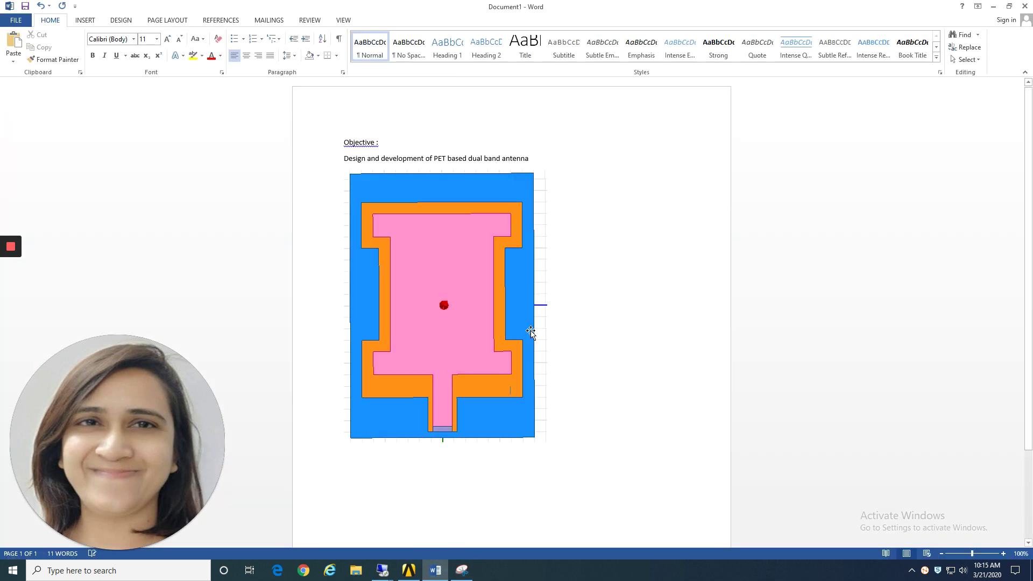
{"action": "left_click", "coordinate": [495, 346]}
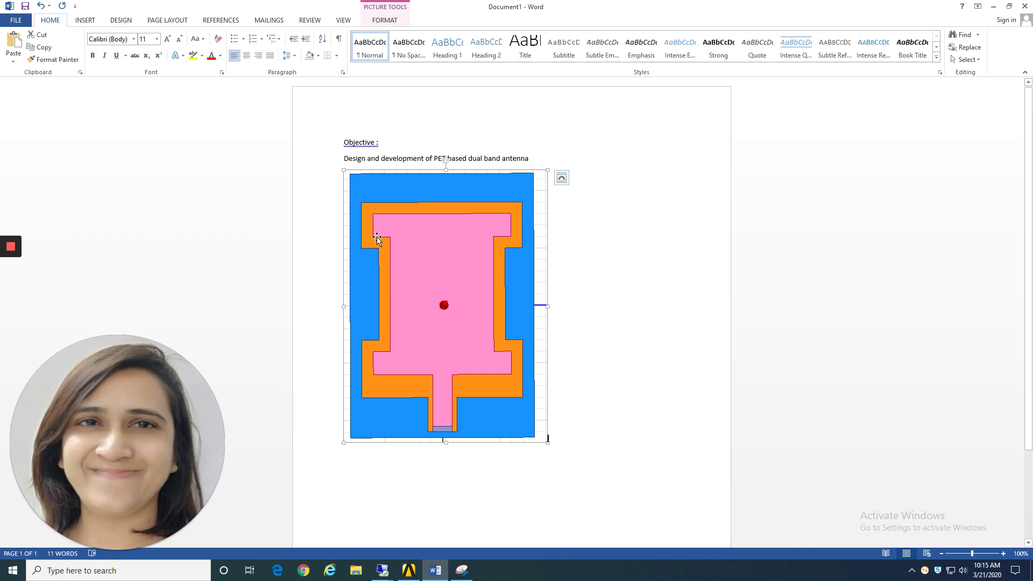
{"action": "left_click", "coordinate": [636, 372]}
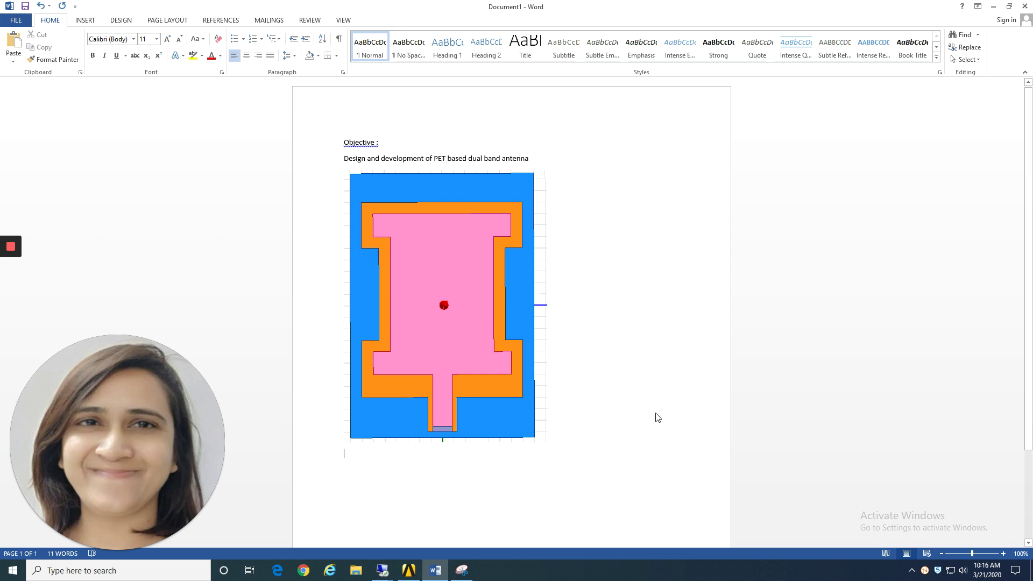
{"action": "key", "text": "Return"}
Copy the pasted antenna image to the clipboard.
{"action": "left_click", "coordinate": [446, 265]}
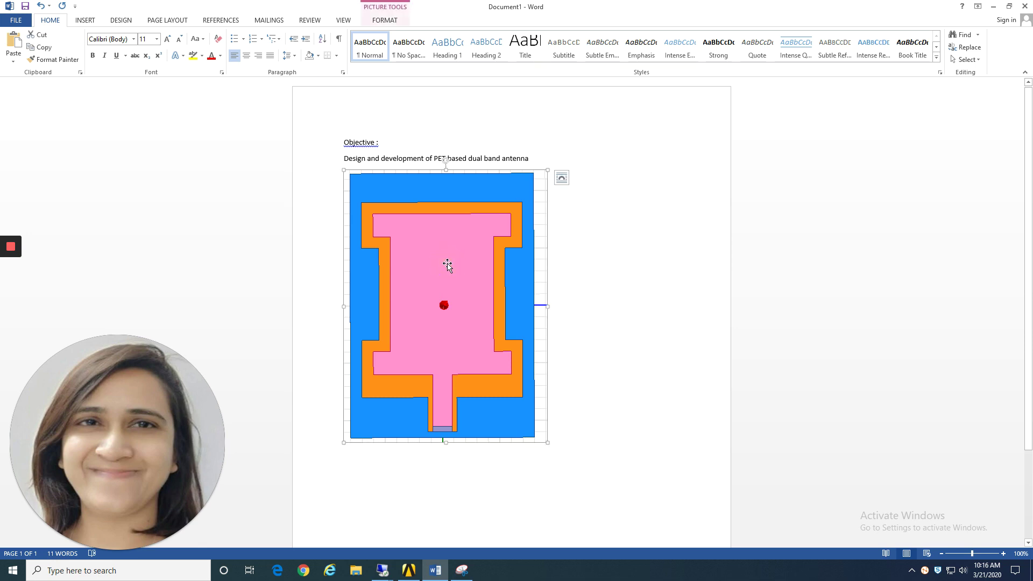
{"action": "right_click", "coordinate": [447, 265]}
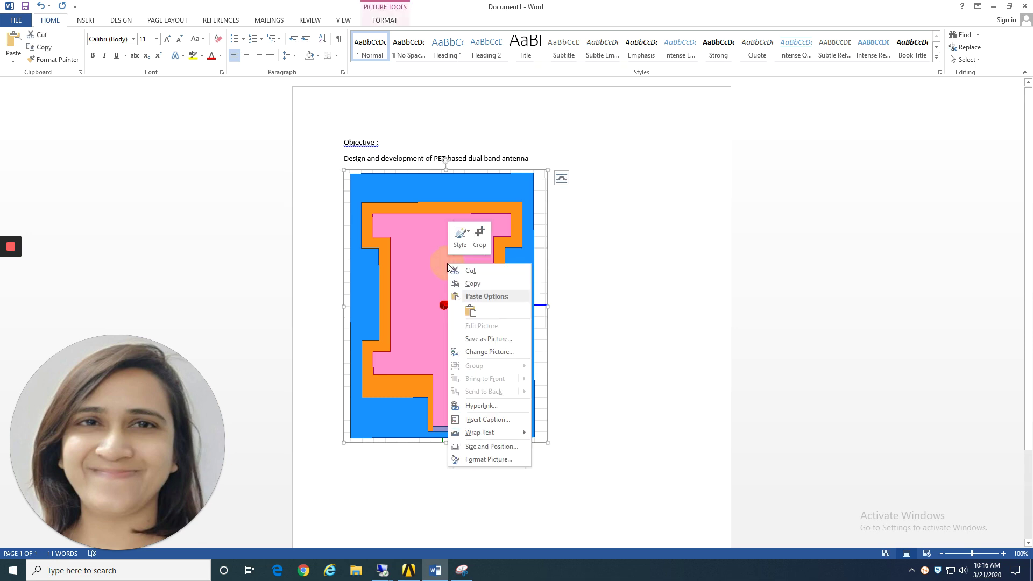
{"action": "left_click", "coordinate": [461, 282]}
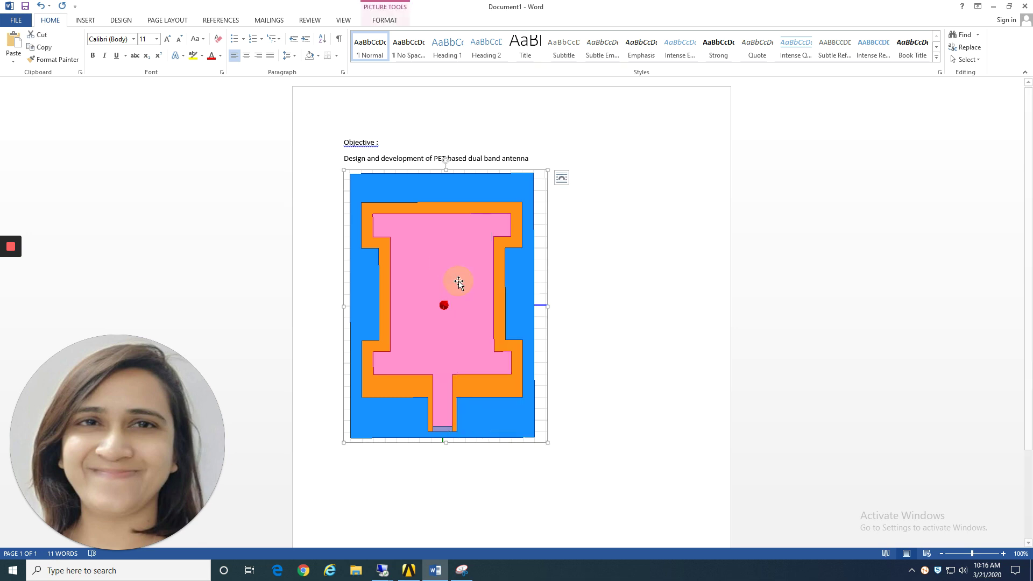
{"action": "left_click", "coordinate": [8, 569]}
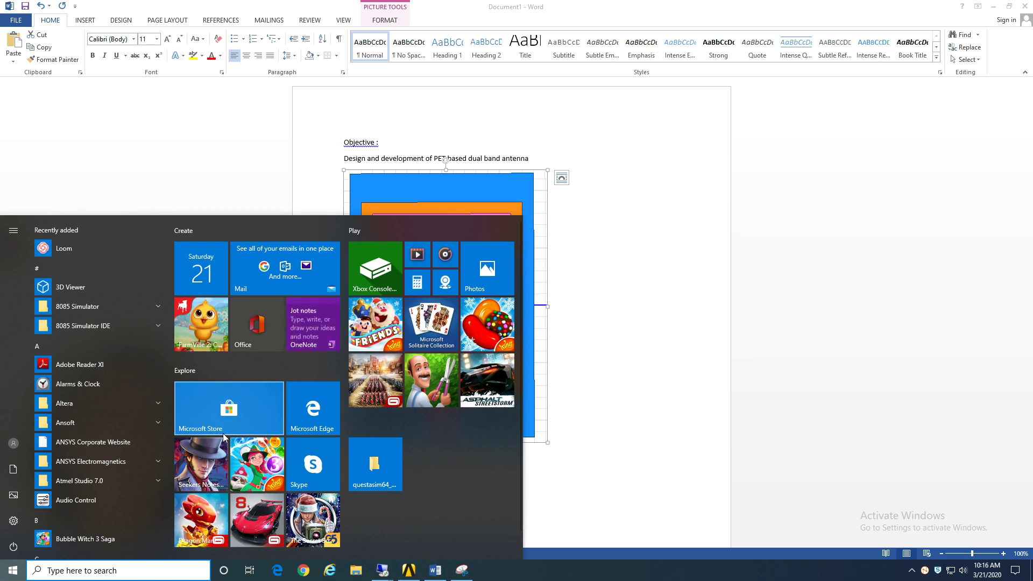
Paste the antenna image into Paint and draw a horizontal dimension line across its top.
{"action": "type", "text": "paint"}
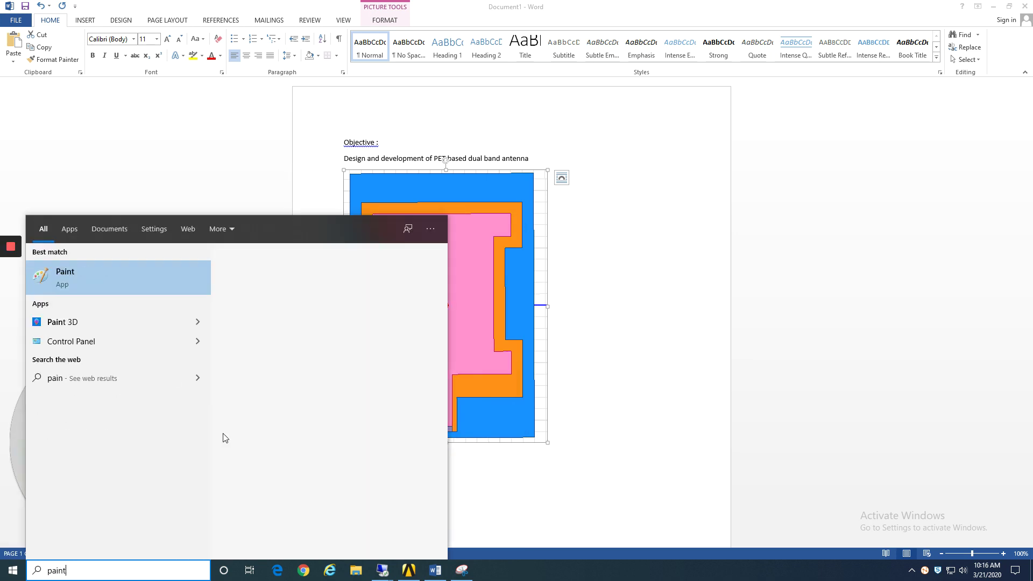
{"action": "key", "text": "Return"}
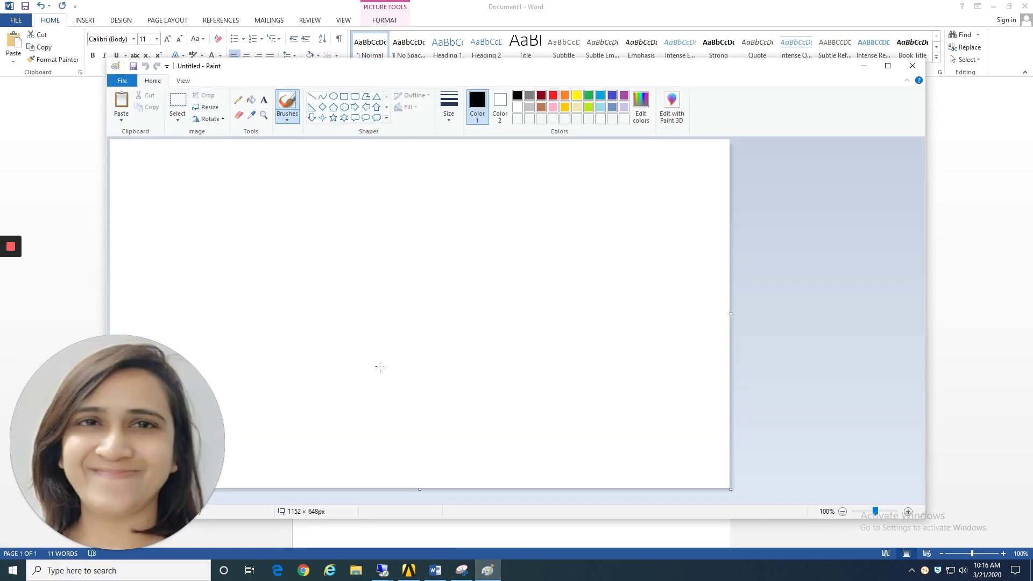
{"action": "key", "text": "ctrl+v"}
{"action": "mouse_move", "coordinate": [253, 261]}
{"action": "left_mouse_down"}
{"action": "mouse_move", "coordinate": [545, 300]}
{"action": "mouse_move", "coordinate": [526, 301]}
{"action": "left_mouse_up"}
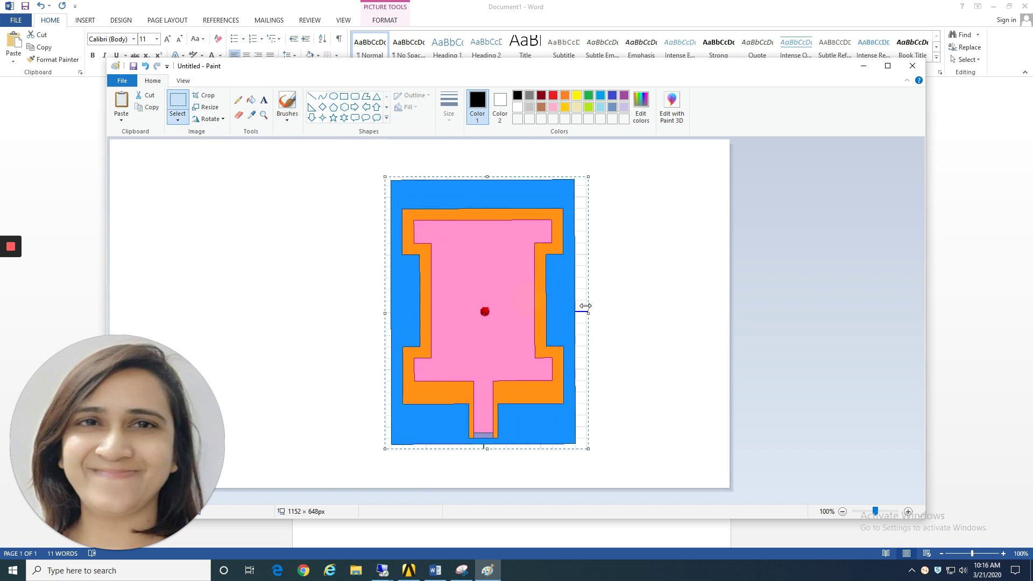
{"action": "left_click", "coordinate": [646, 314]}
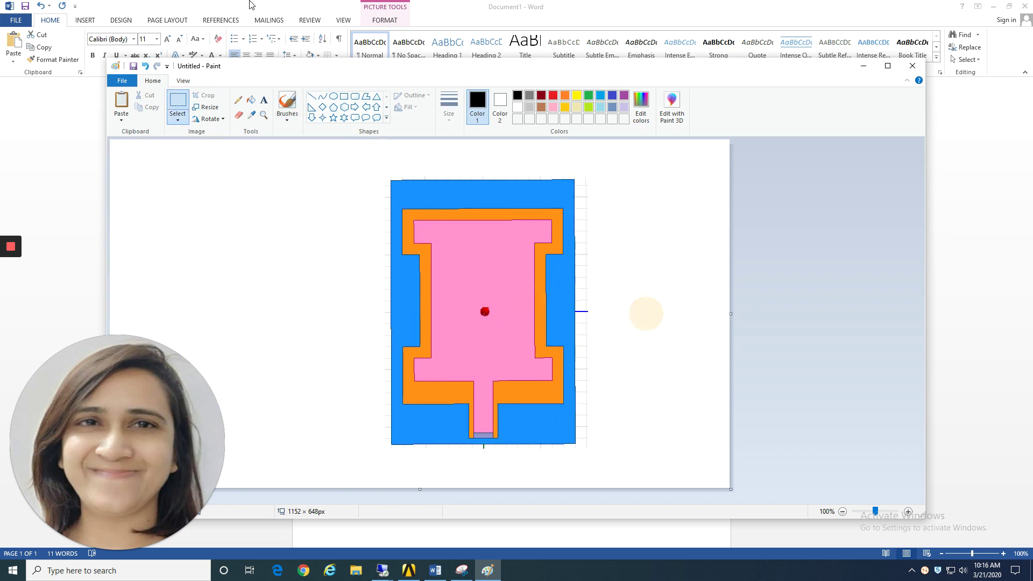
{"action": "left_click", "coordinate": [312, 95]}
{"action": "left_click_drag", "start_coordinate": [402, 204], "coordinate": [562, 205]}
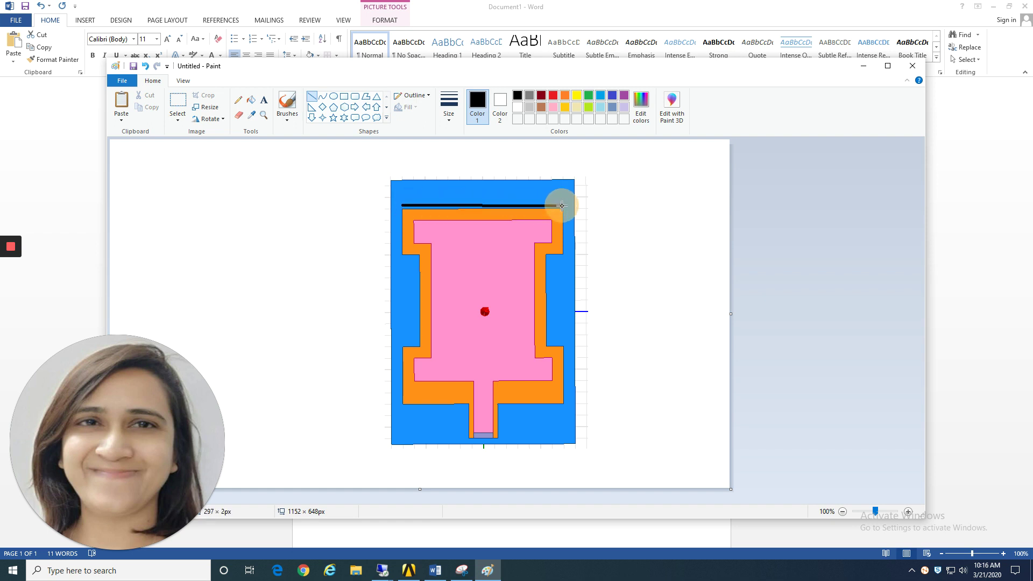
{"action": "left_click", "coordinate": [651, 243]}
Add a '10 mm' label above the line in 16-point text and commit it.
{"action": "left_click", "coordinate": [263, 100]}
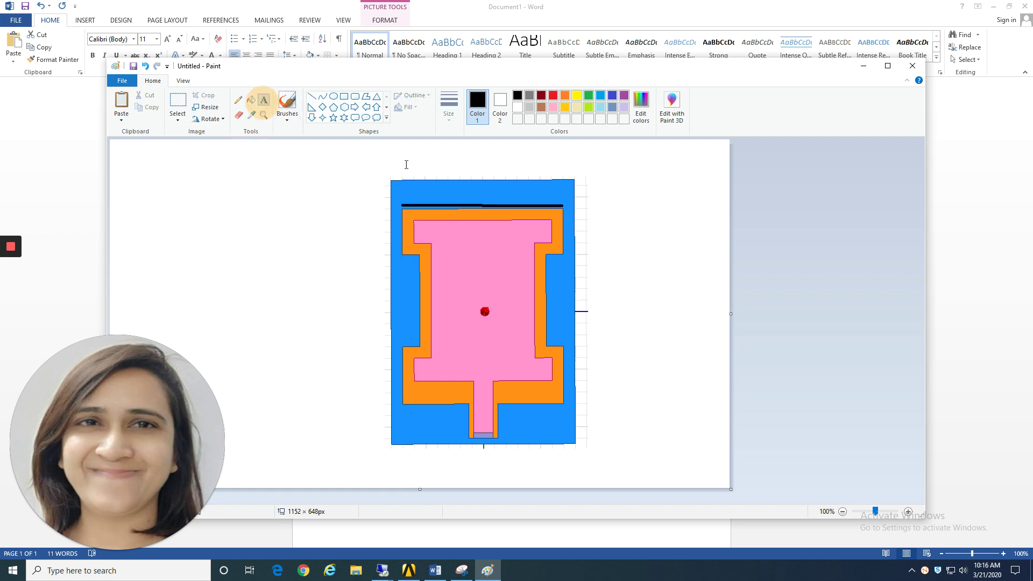
{"action": "left_click", "coordinate": [440, 186]}
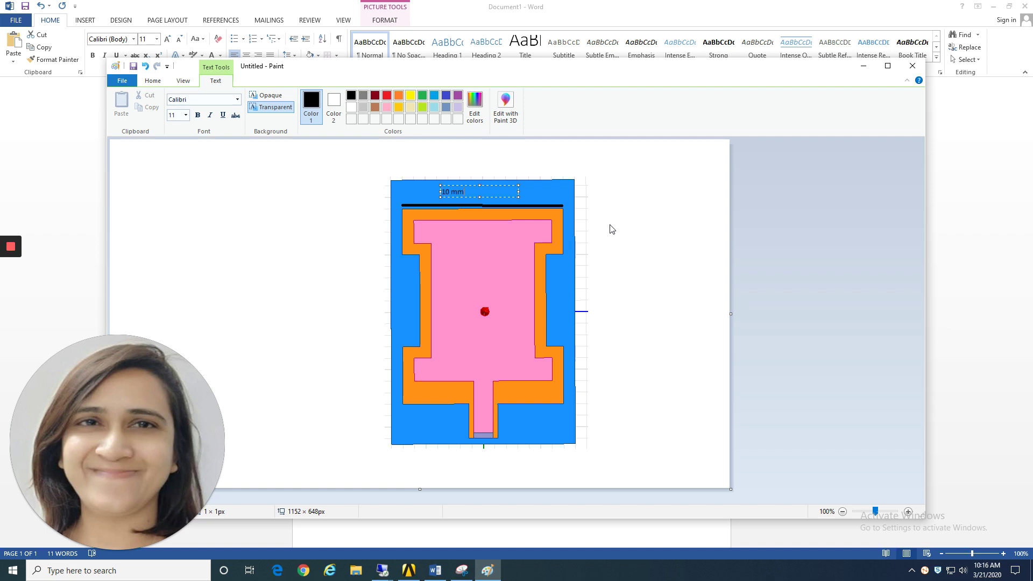
{"action": "key", "text": "shift+Left"}
{"action": "left_click", "coordinate": [156, 39]}
{"action": "left_click", "coordinate": [156, 41]}
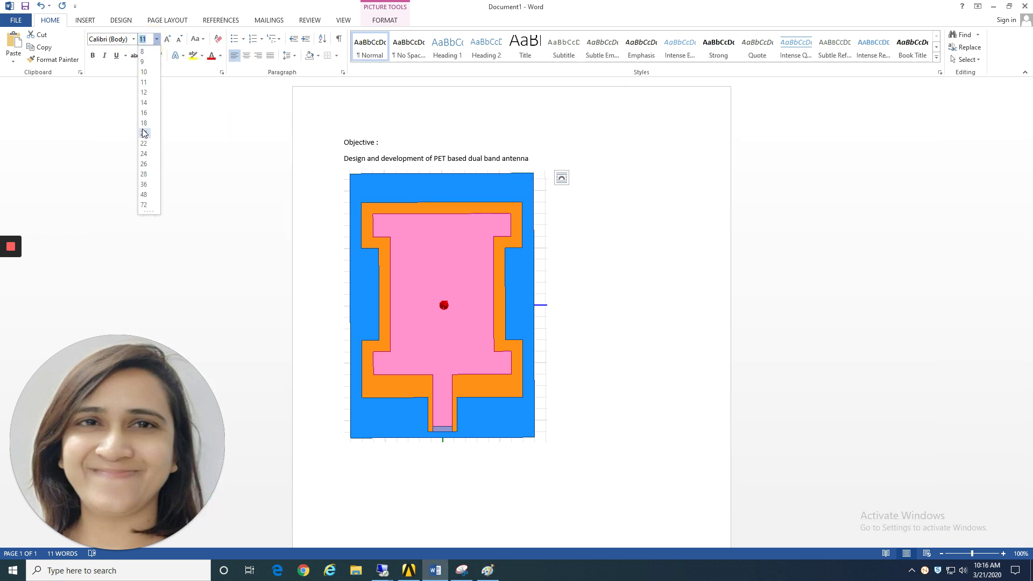
{"action": "left_click", "coordinate": [488, 570]}
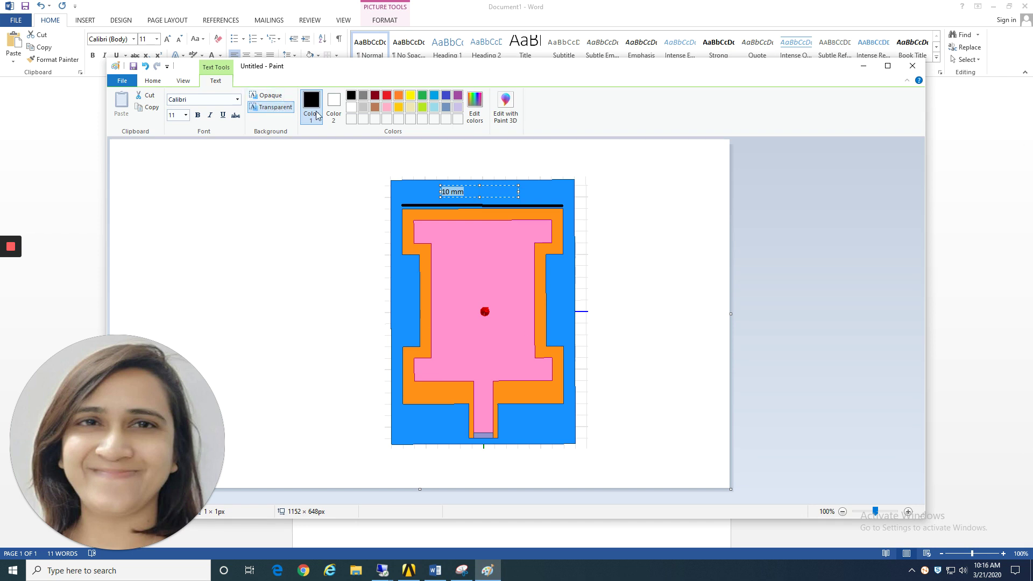
{"action": "left_click", "coordinate": [185, 116]}
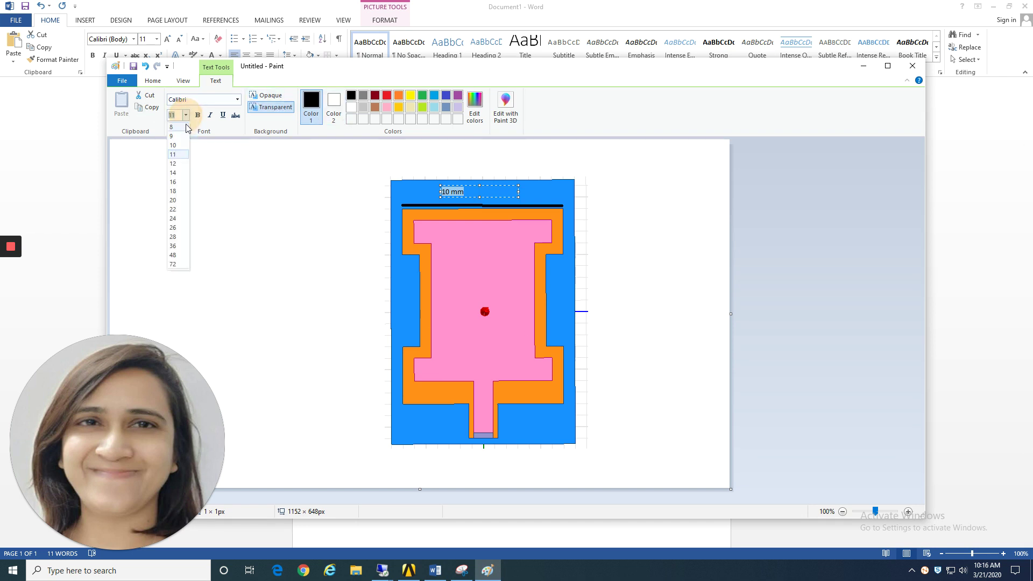
{"action": "left_click", "coordinate": [185, 187]}
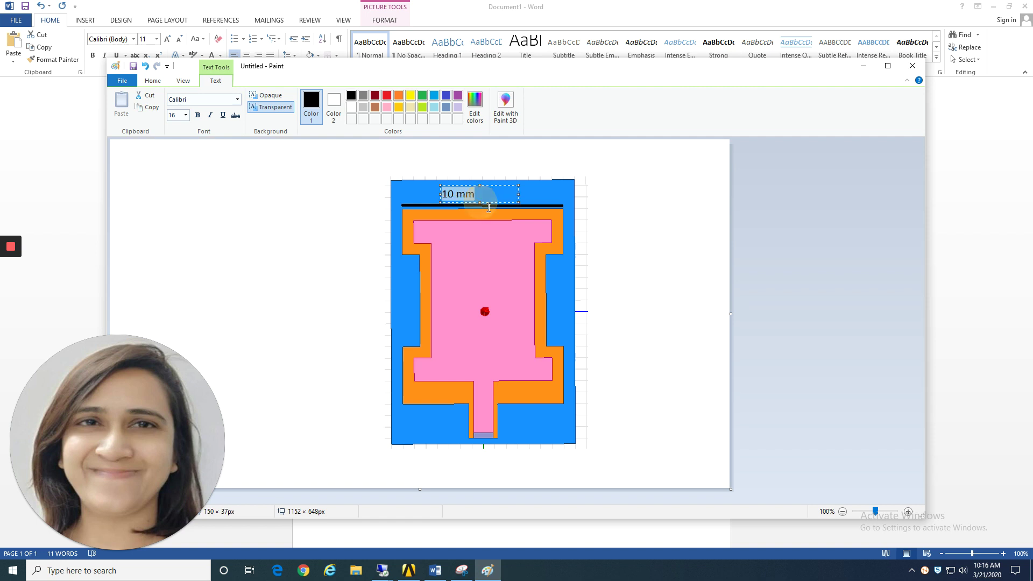
{"action": "left_click", "coordinate": [648, 269]}
{"action": "left_click", "coordinate": [640, 351]}
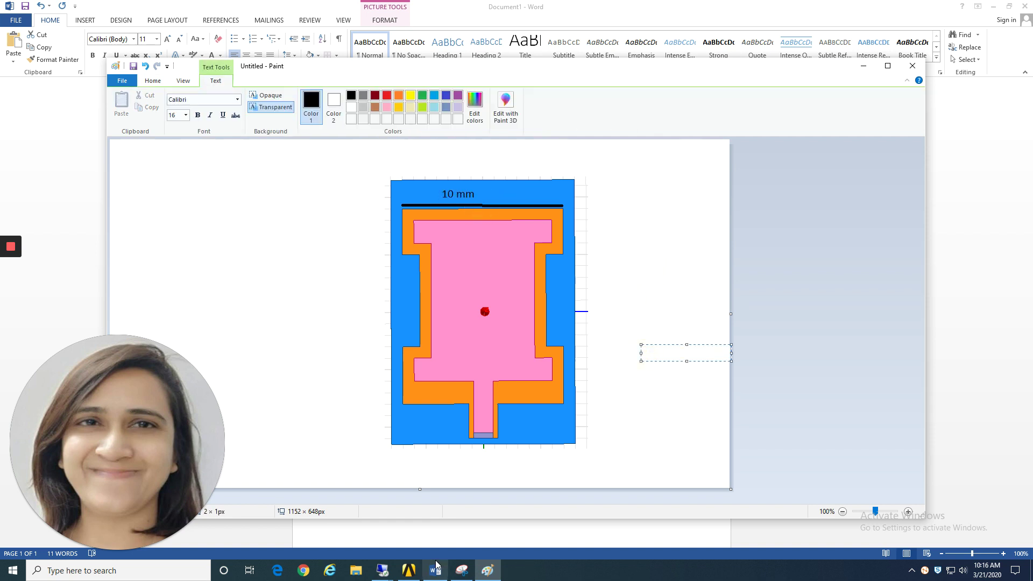
{"action": "left_click", "coordinate": [461, 570]}
Snip the Paint antenna image together with its 10 mm dimension label.
{"action": "left_click", "coordinate": [554, 71]}
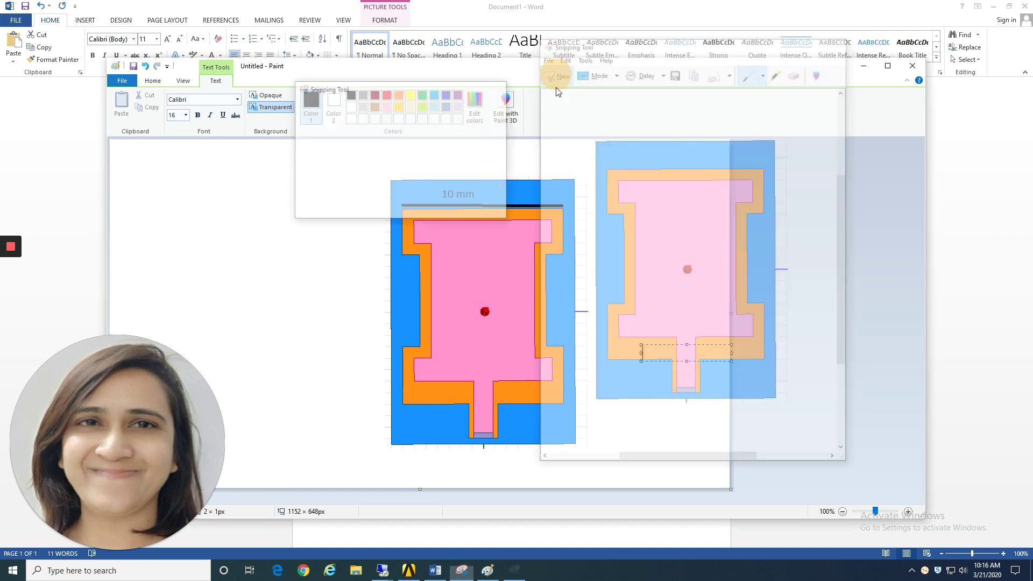
{"action": "key", "text": "Escape"}
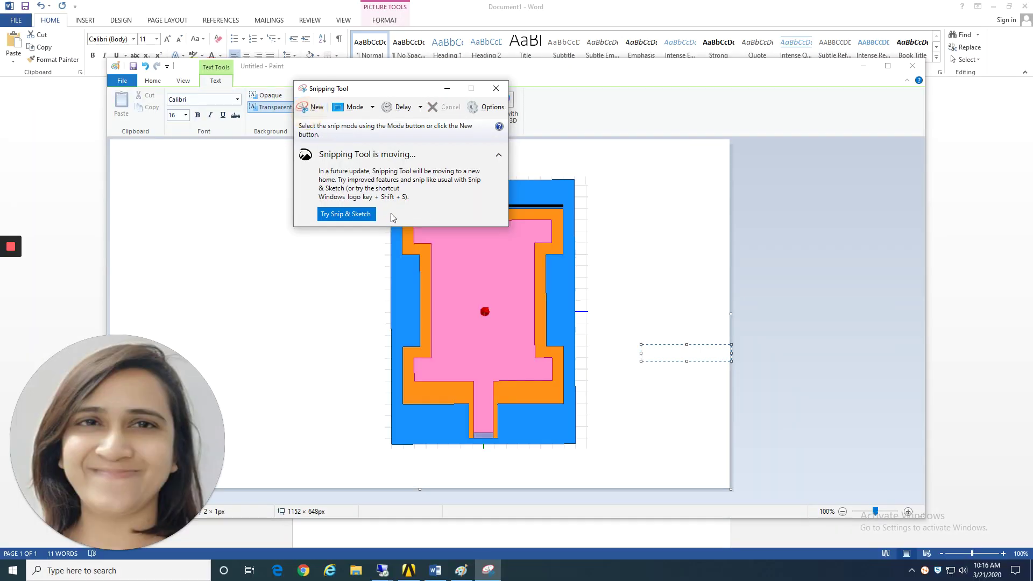
{"action": "left_click", "coordinate": [312, 110]}
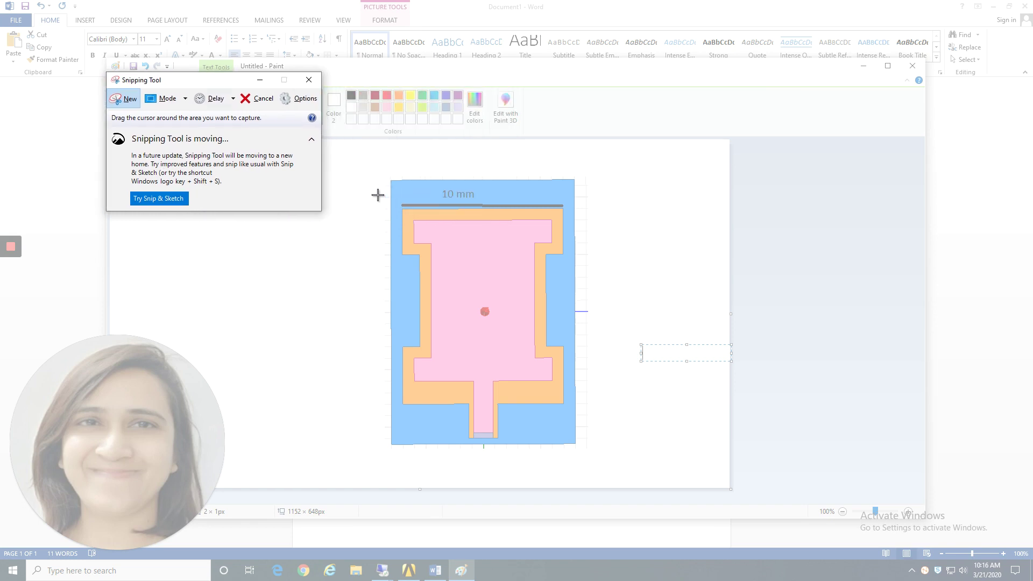
{"action": "left_click_drag", "start_coordinate": [385, 177], "coordinate": [602, 450]}
{"action": "left_click", "coordinate": [435, 570]}
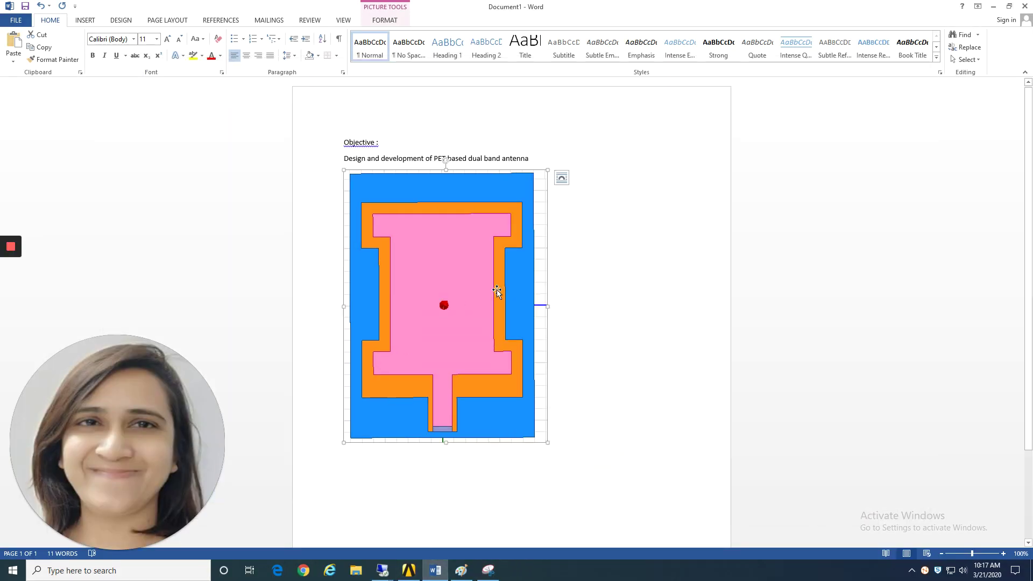
Swap the old antenna picture for the 10 mm labelled snip, adding an empty line below.
{"action": "key", "text": "Delete"}
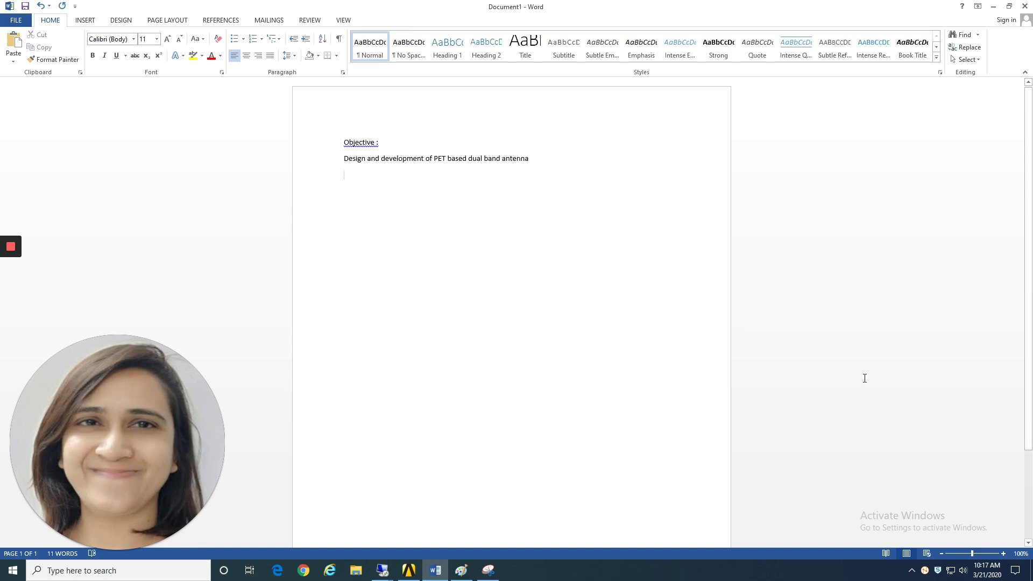
{"action": "key", "text": "ctrl+v"}
{"action": "left_click", "coordinate": [560, 333]}
{"action": "left_click", "coordinate": [641, 378]}
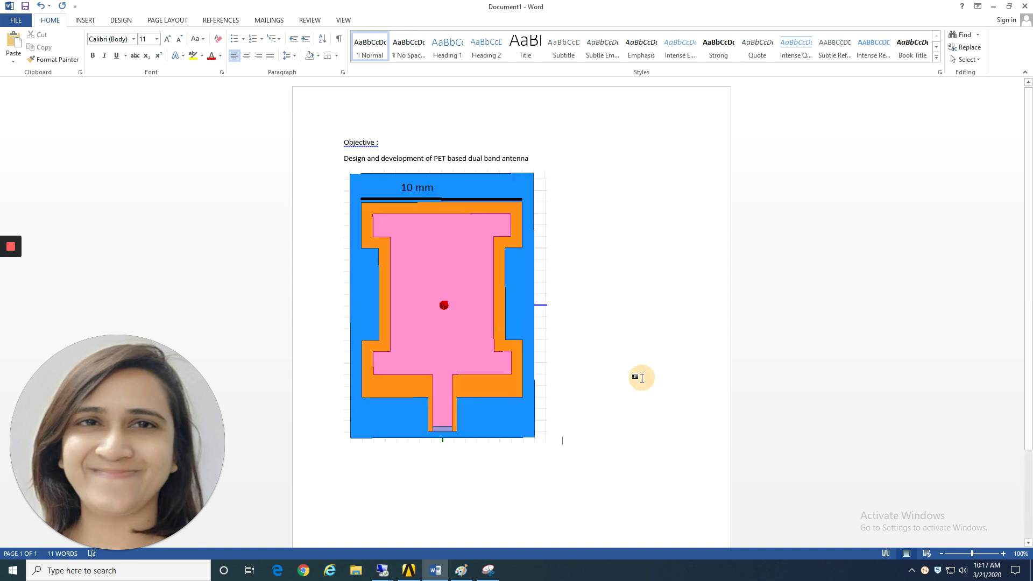
{"action": "left_click", "coordinate": [496, 260]}
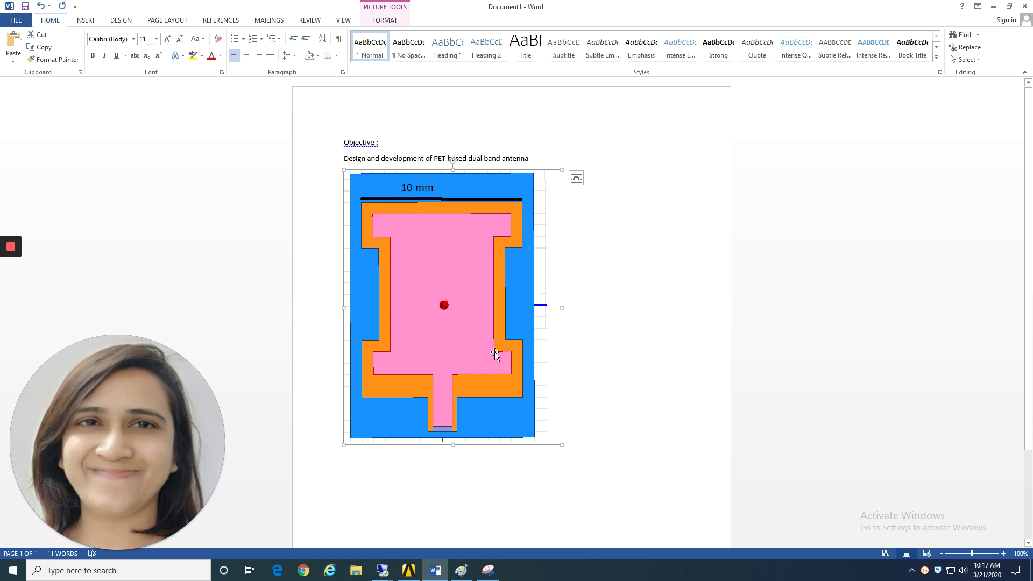
{"action": "left_click", "coordinate": [610, 401]}
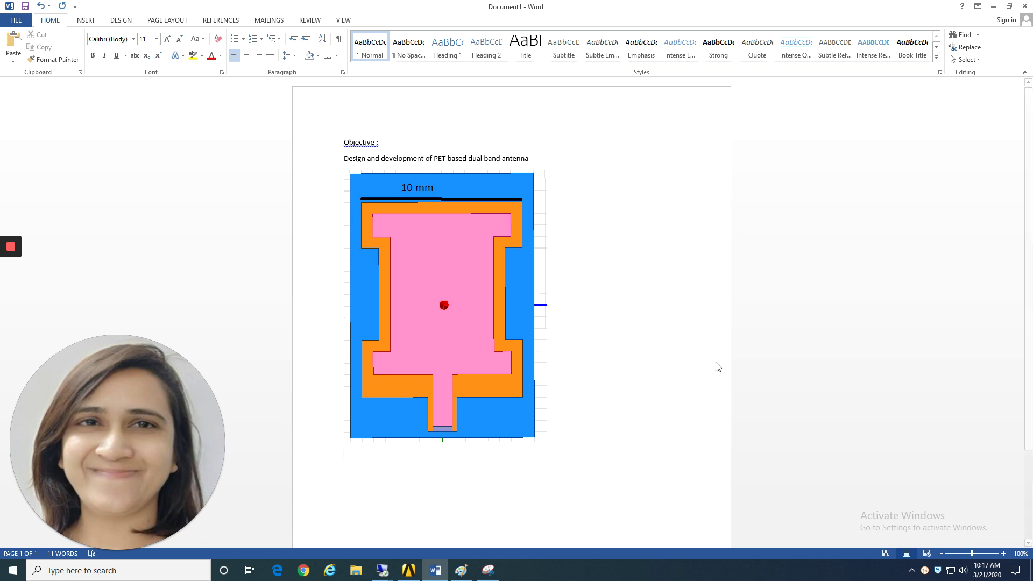
{"action": "scroll", "coordinate": [523, 272], "scroll_direction": "down", "scroll_amount": 2}
{"action": "key", "text": "Return"}
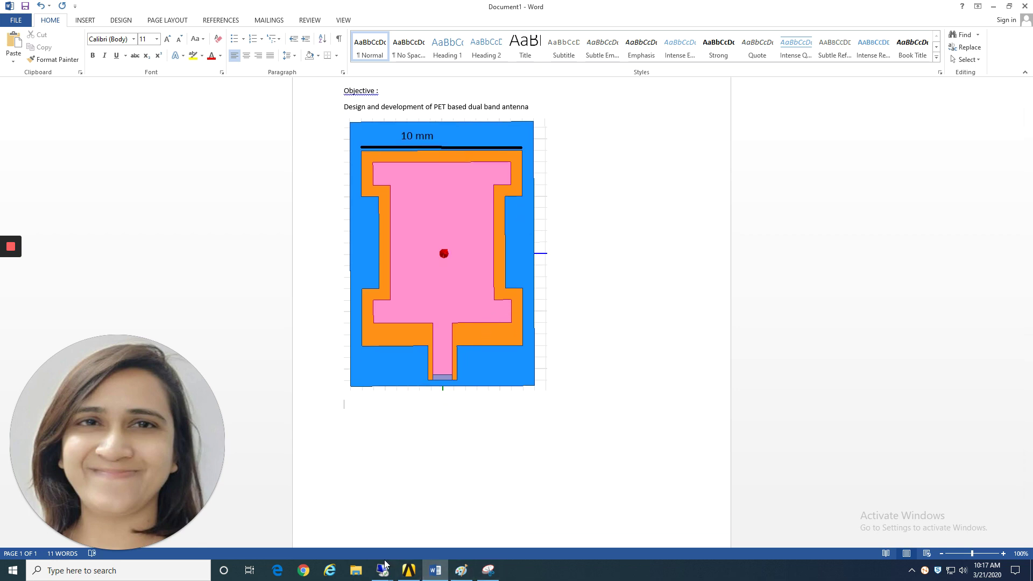
Open XY Plot 1 under Results to show the dB(S(1,1)) versus frequency curve.
{"action": "left_click", "coordinate": [409, 570]}
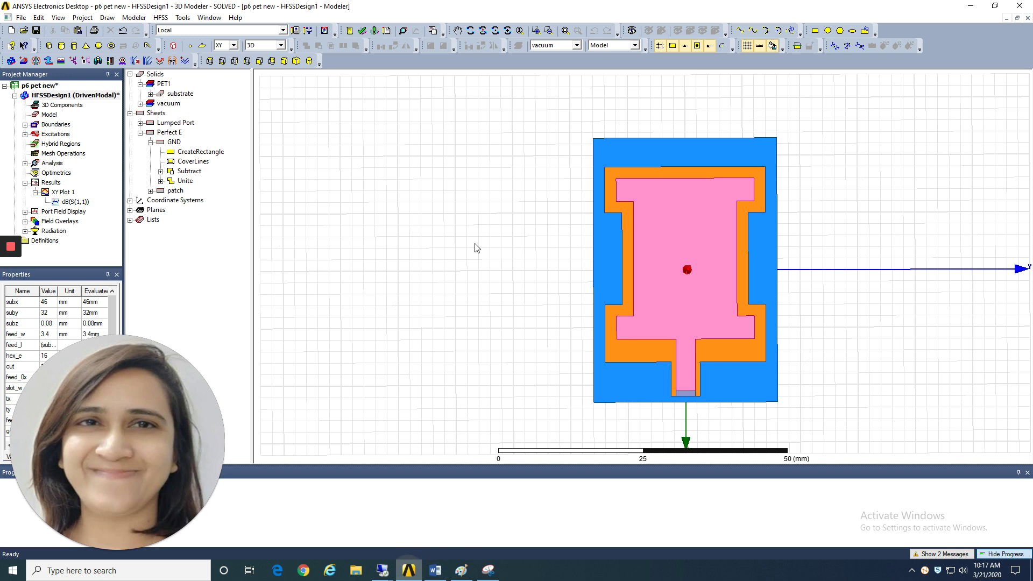
{"action": "left_click", "coordinate": [51, 182]}
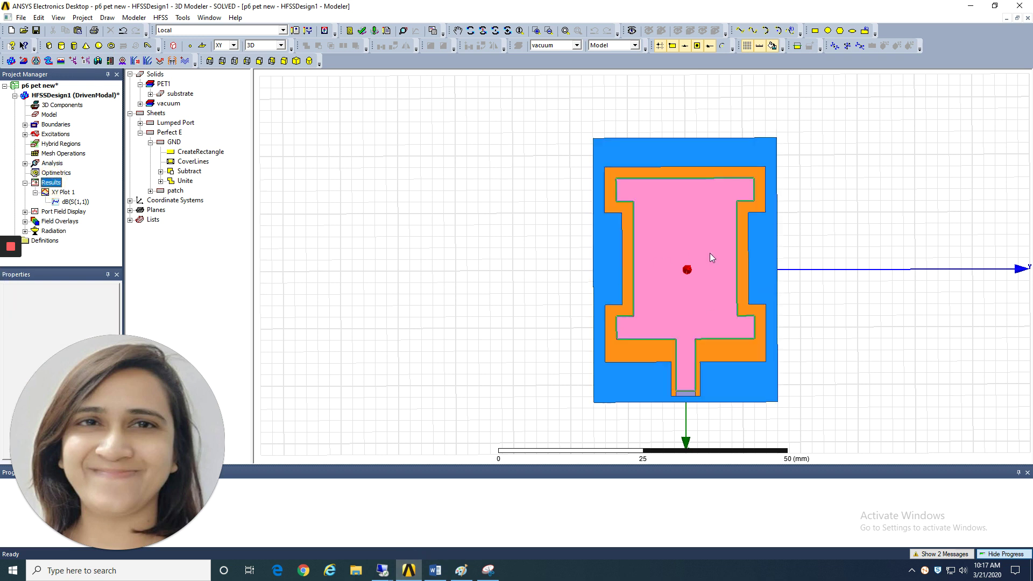
{"action": "left_click", "coordinate": [380, 290]}
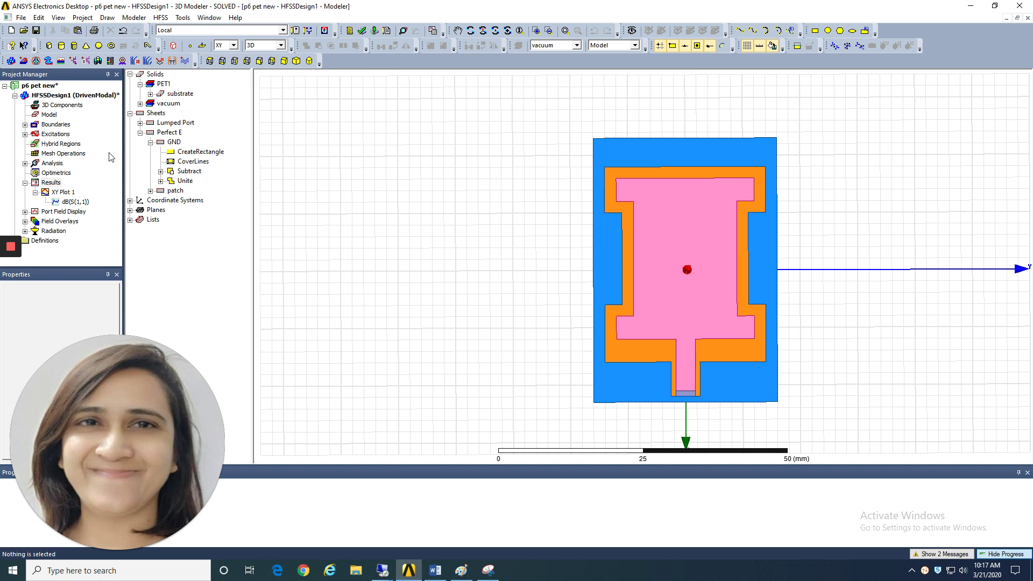
{"action": "double_click", "coordinate": [64, 192]}
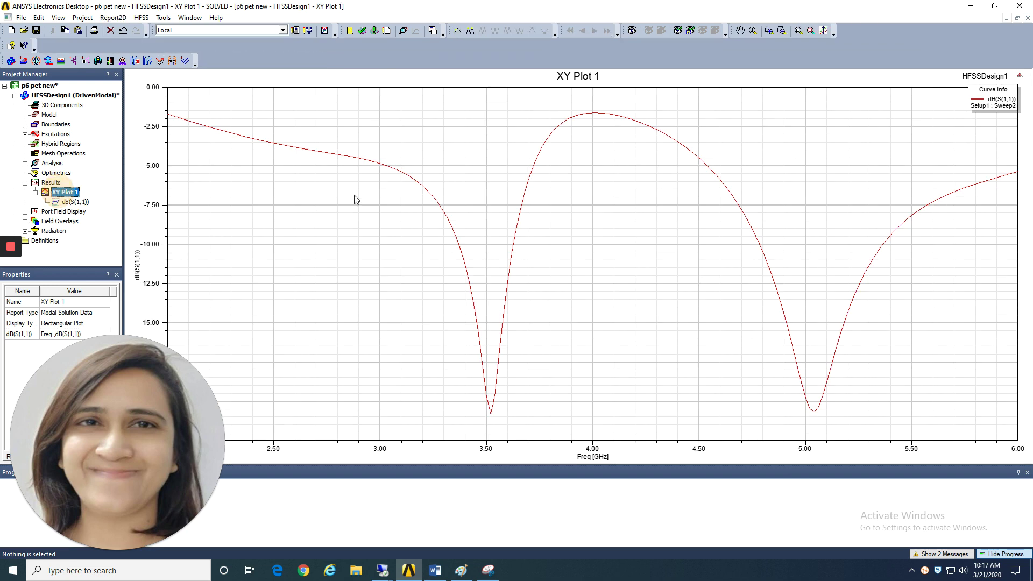
Drag the Curve Info legend from the top-right corner into the plot, right of the central peak.
{"action": "left_click", "coordinate": [622, 232]}
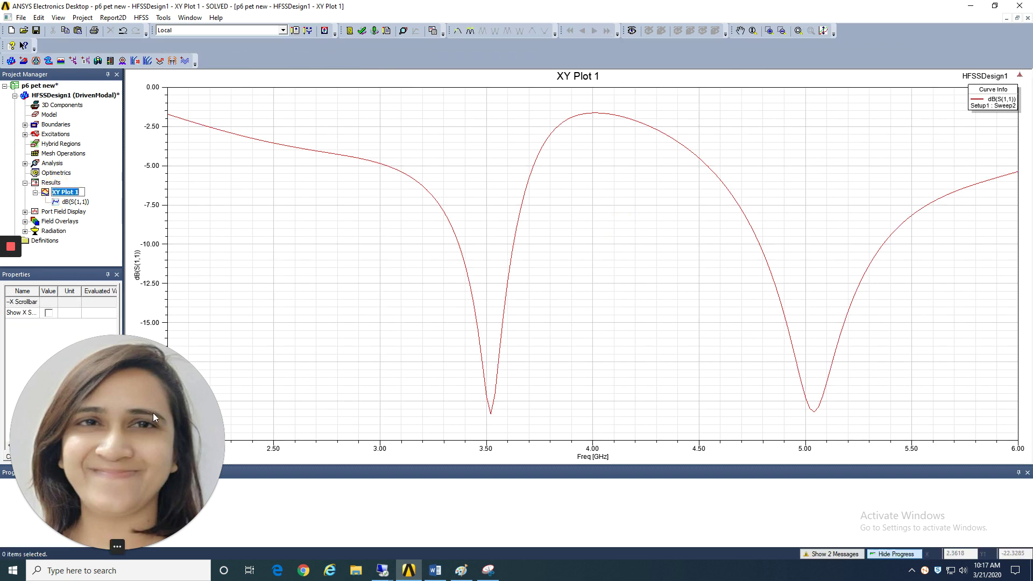
{"action": "left_click", "coordinate": [108, 548]}
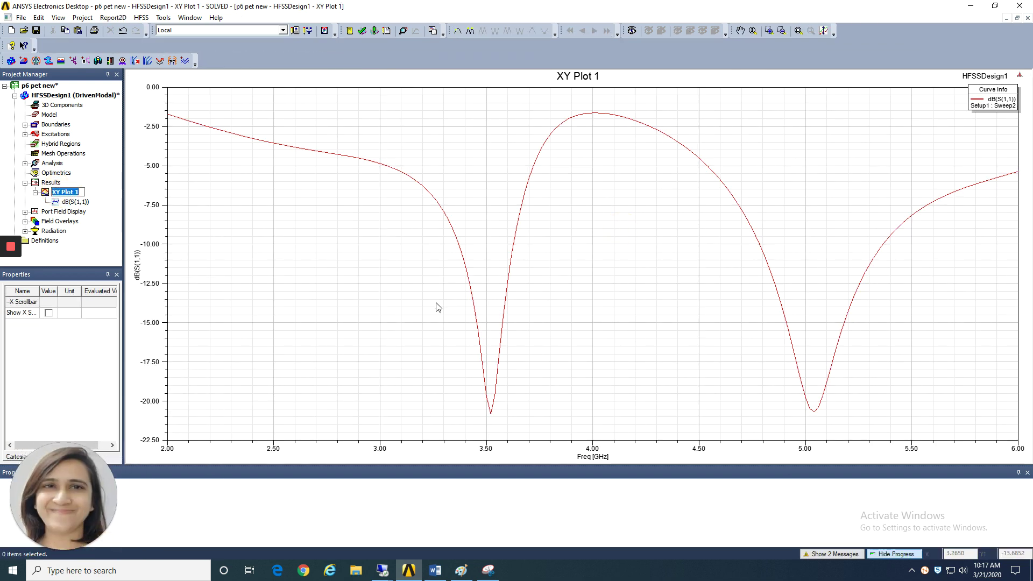
{"action": "left_click", "coordinate": [620, 322]}
{"action": "left_click_drag", "start_coordinate": [999, 93], "coordinate": [883, 145]}
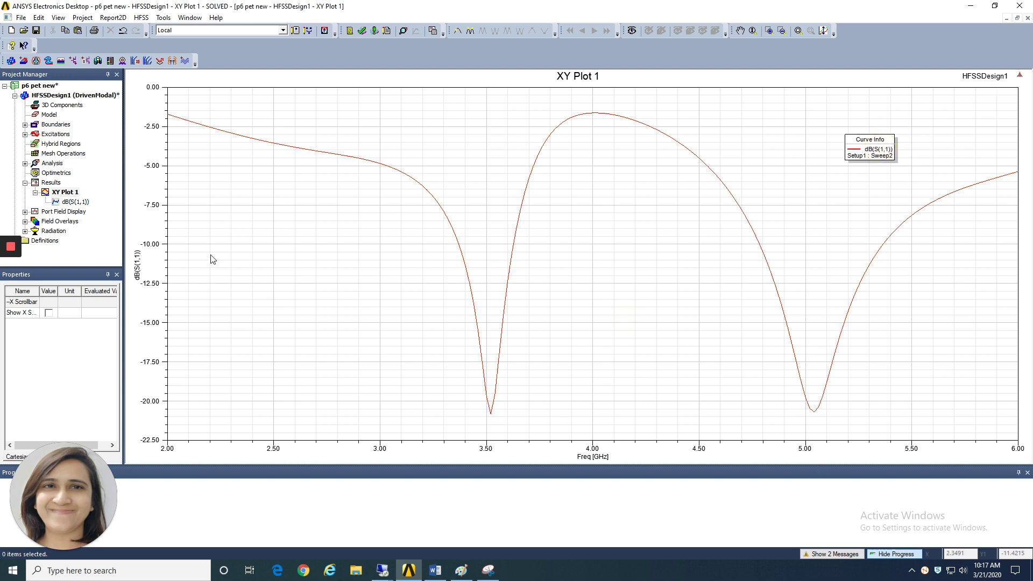
{"action": "left_click", "coordinate": [151, 208]}
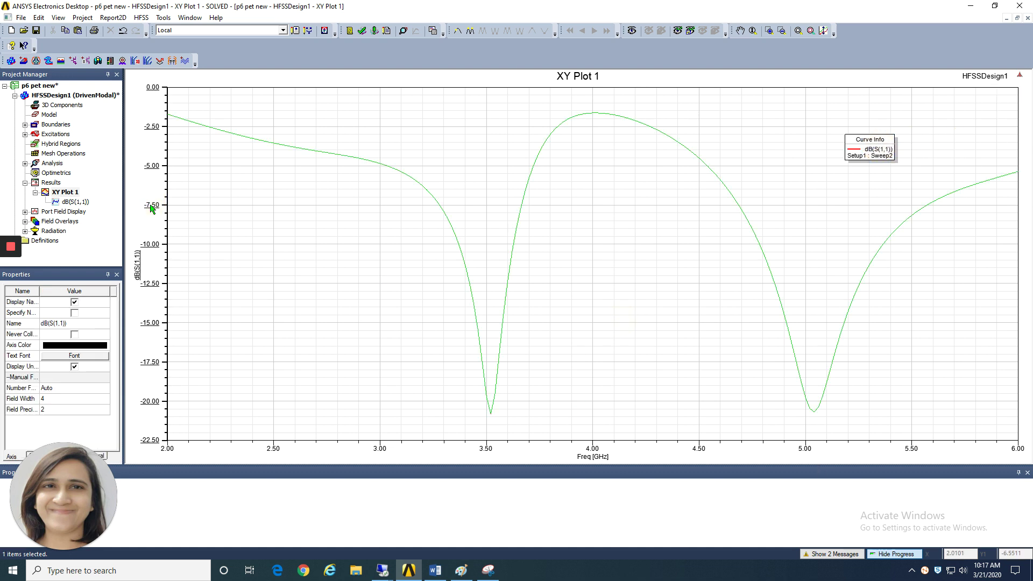
{"action": "left_click", "coordinate": [348, 151]}
{"action": "left_click", "coordinate": [276, 236]}
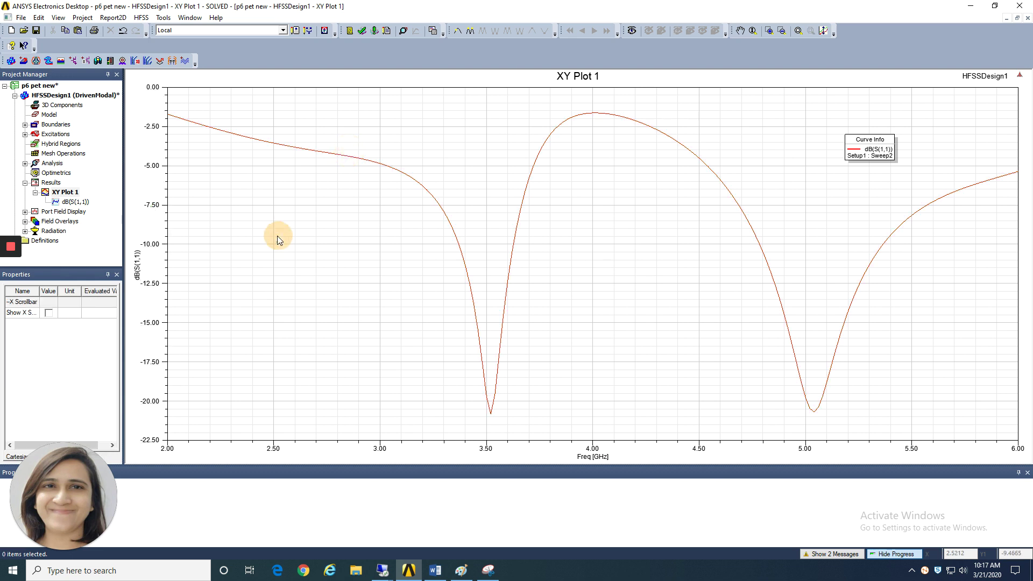
{"action": "left_click", "coordinate": [156, 170]}
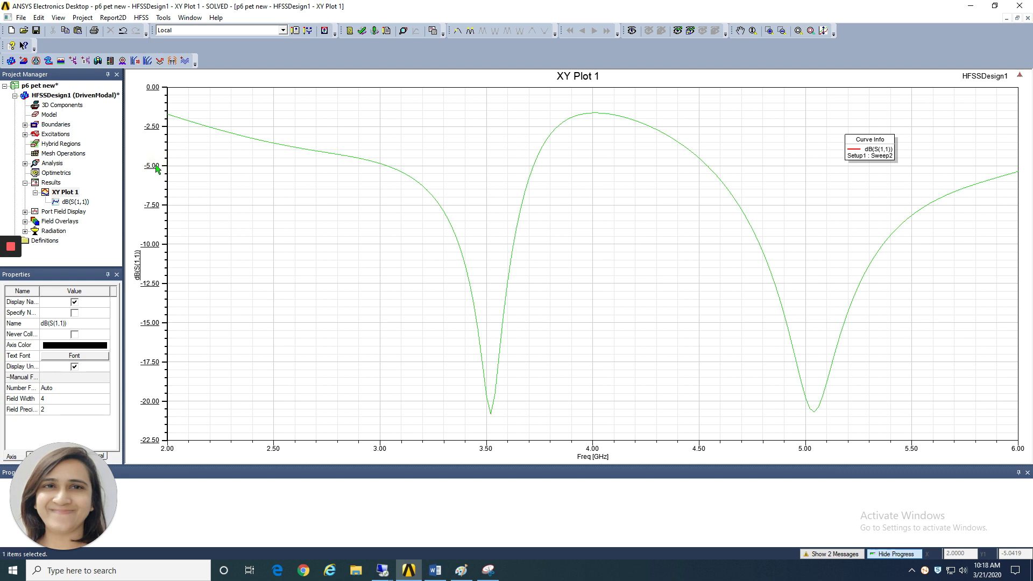
Enlarge the Y axis label font to size 16 and apply it to XY Plot 1.
{"action": "double_click", "coordinate": [156, 169]}
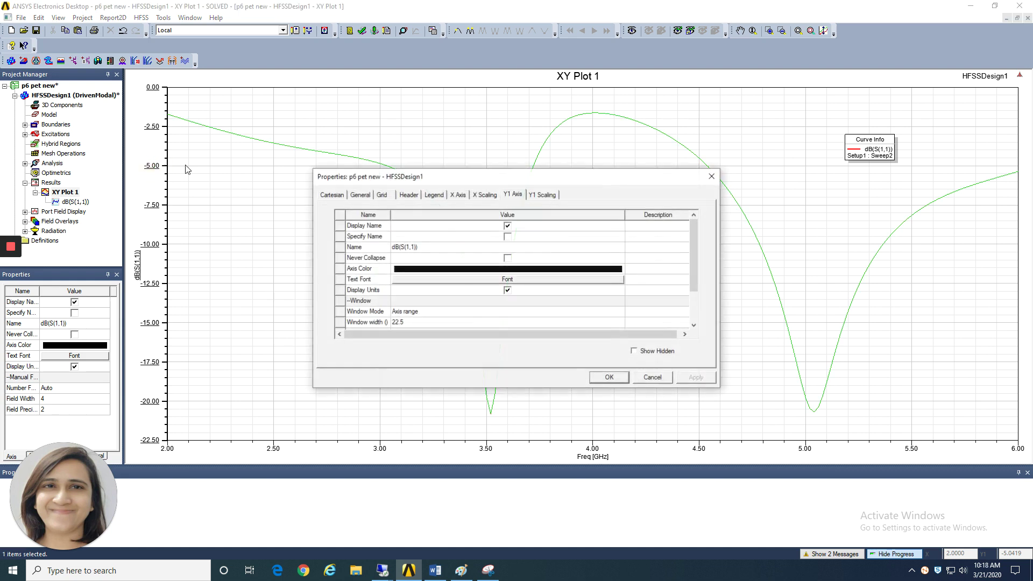
{"action": "left_click", "coordinate": [559, 279]}
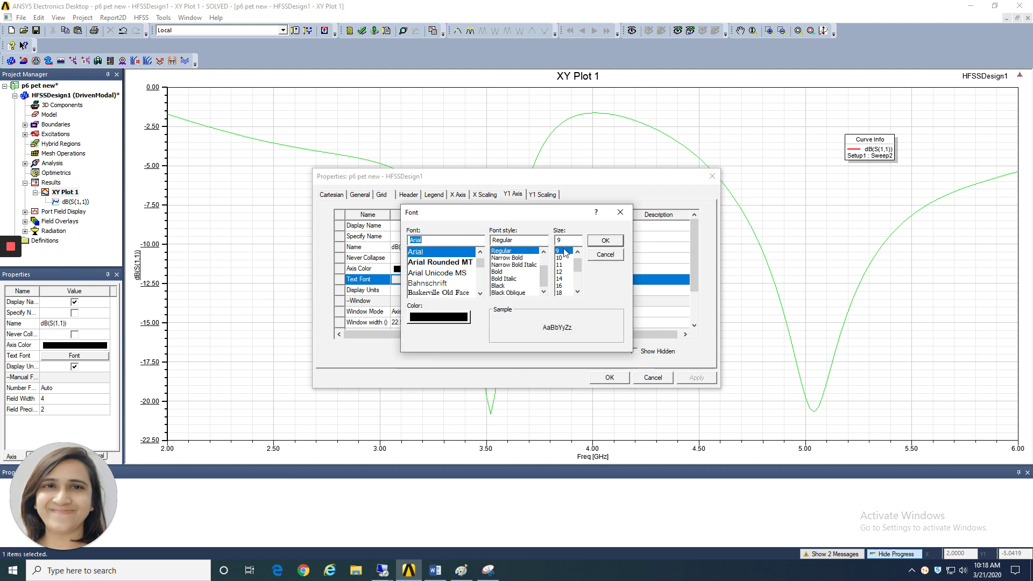
{"action": "left_click", "coordinate": [562, 286]}
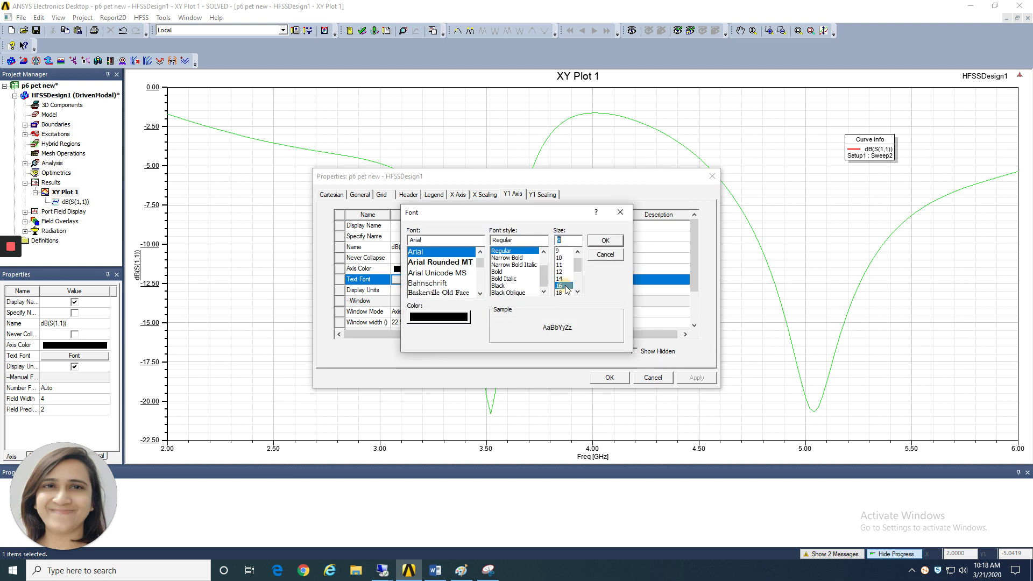
{"action": "left_click", "coordinate": [605, 240]}
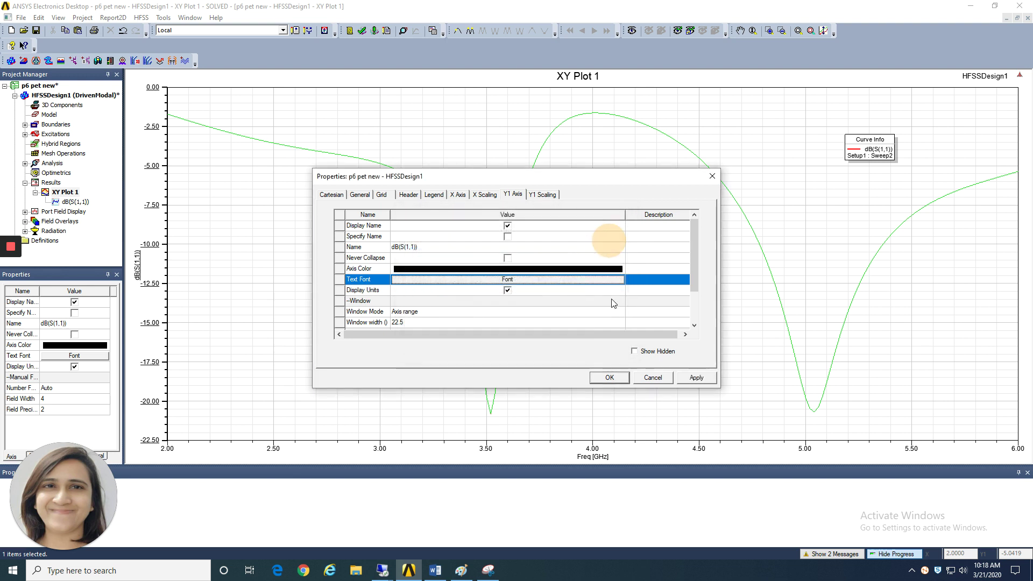
{"action": "left_click", "coordinate": [698, 377]}
{"action": "left_click", "coordinate": [609, 377]}
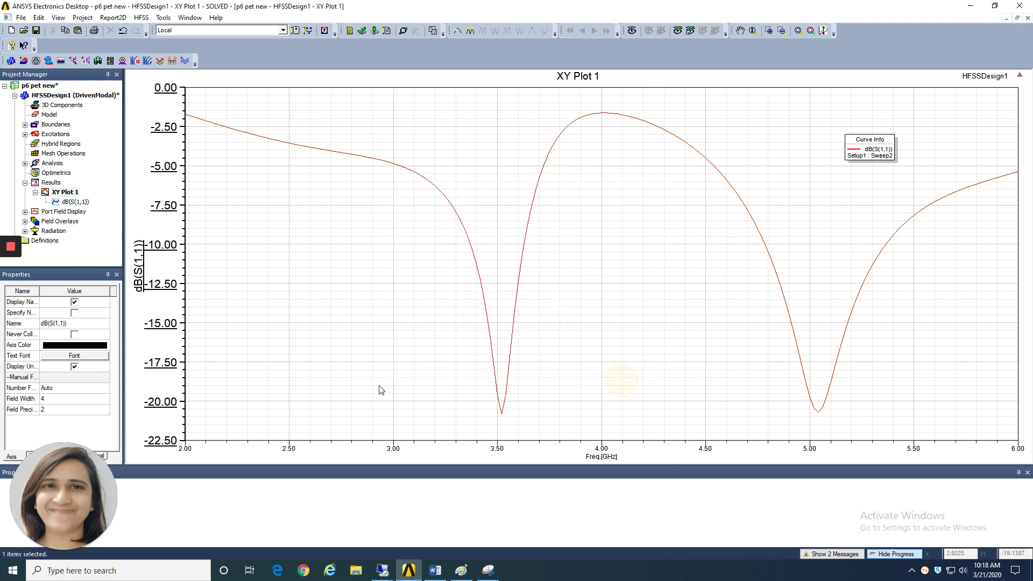
Set the vertical axis text font to Arial 16 and apply the change.
{"action": "double_click", "coordinate": [606, 458]}
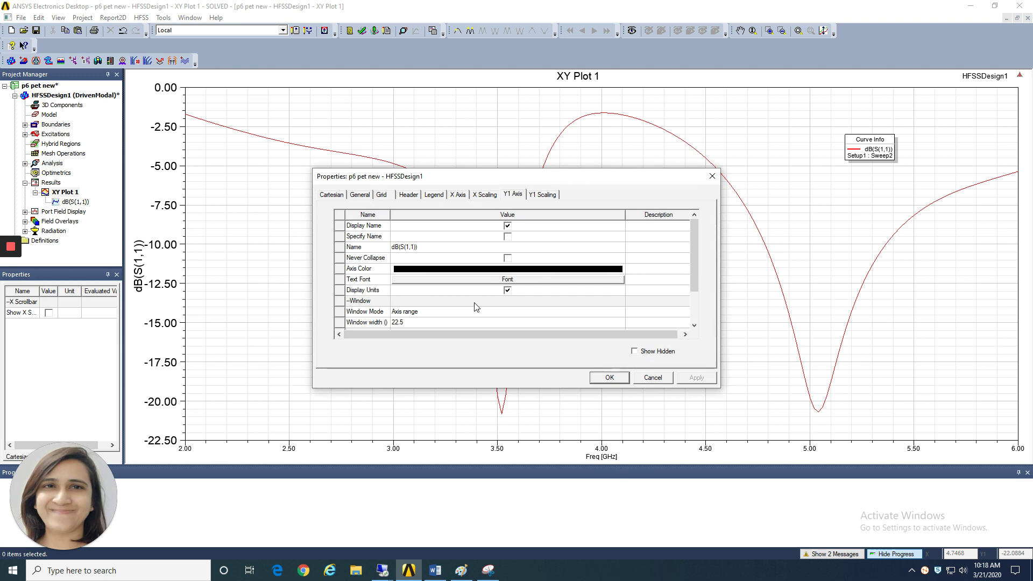
{"action": "left_click", "coordinate": [491, 281]}
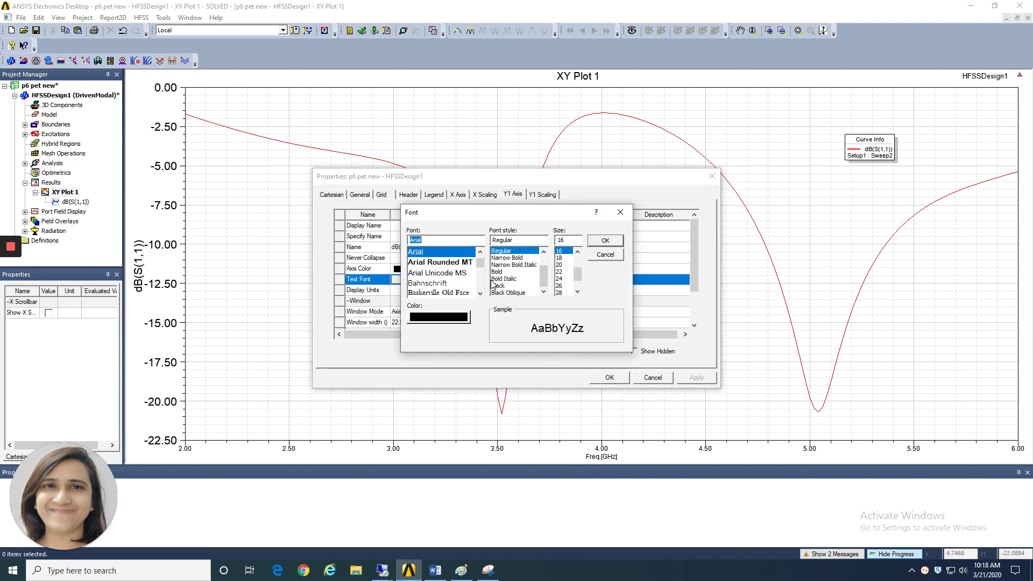
{"action": "left_click", "coordinate": [606, 242]}
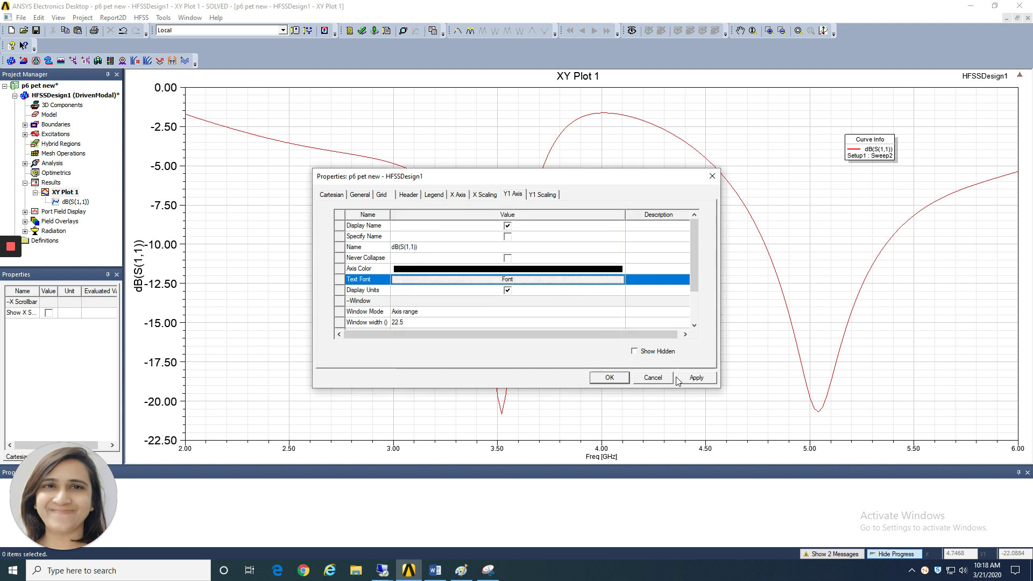
{"action": "left_click", "coordinate": [517, 281]}
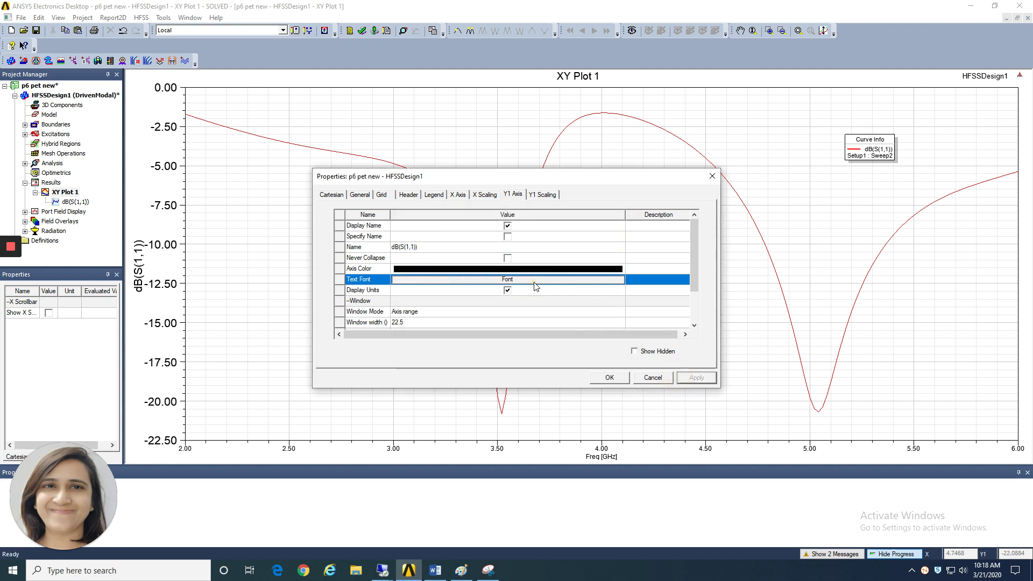
{"action": "left_click", "coordinate": [562, 285]}
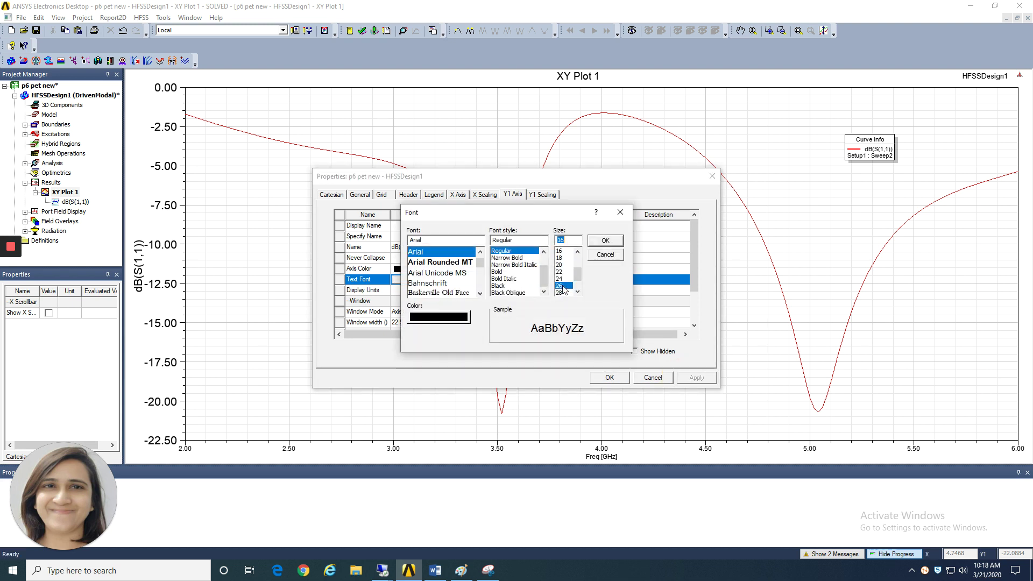
{"action": "left_click", "coordinate": [559, 251]}
{"action": "left_click", "coordinate": [606, 243]}
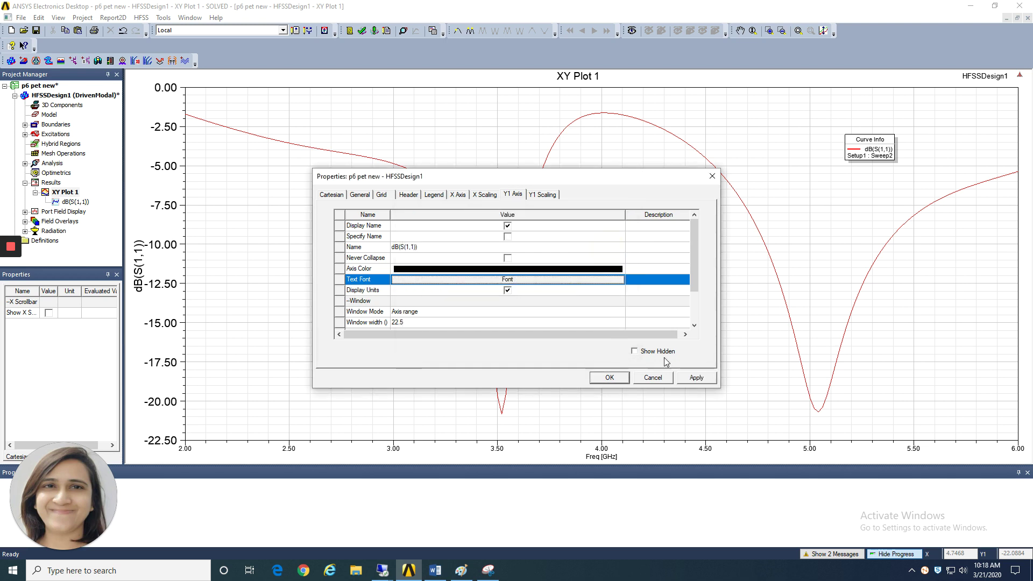
{"action": "left_click", "coordinate": [698, 379]}
{"action": "left_click", "coordinate": [610, 377]}
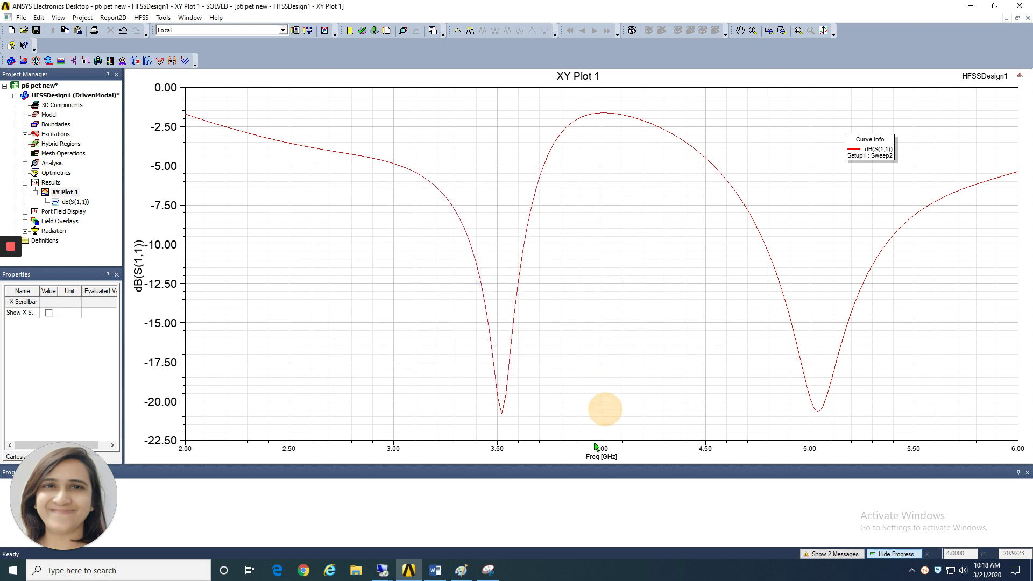
Set XY Plot 1's Freq [GHz] axis title and tick numbers to 16-point Arial.
{"action": "double_click", "coordinate": [617, 457]}
{"action": "left_click", "coordinate": [517, 268]}
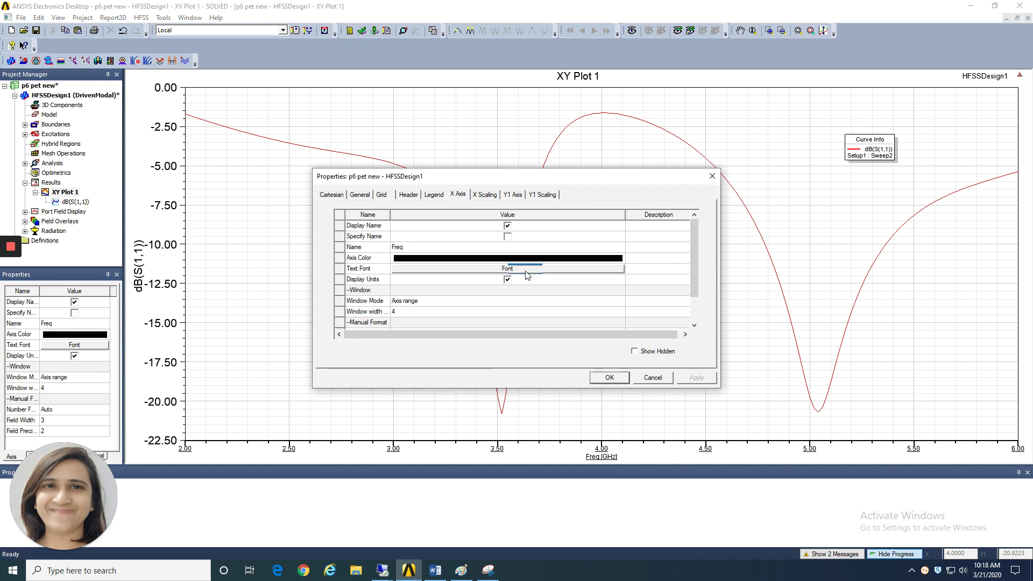
{"action": "left_click", "coordinate": [516, 269]}
{"action": "left_click", "coordinate": [562, 286]}
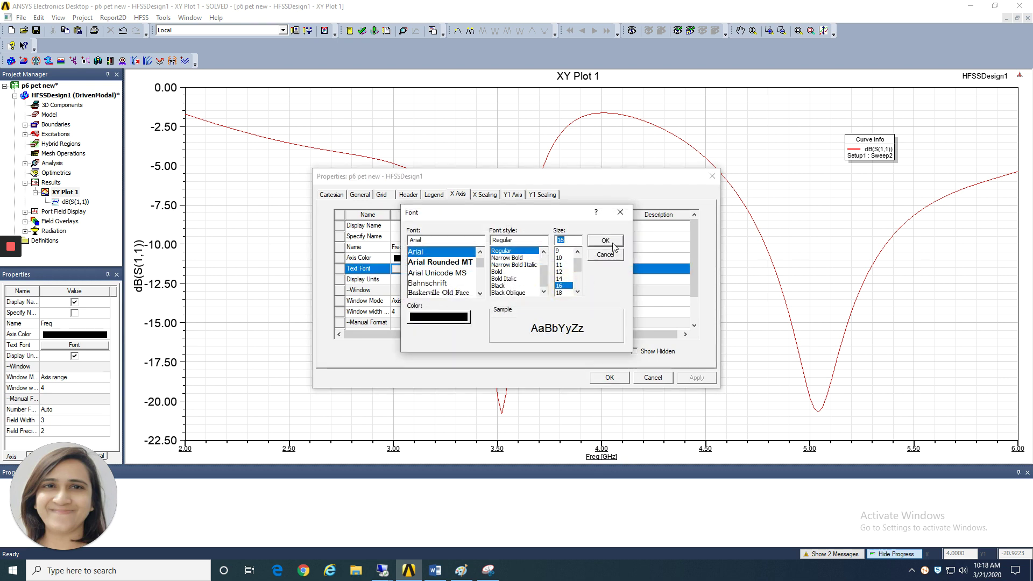
{"action": "left_click", "coordinate": [605, 241]}
{"action": "left_click", "coordinate": [695, 378]}
{"action": "left_click", "coordinate": [609, 377]}
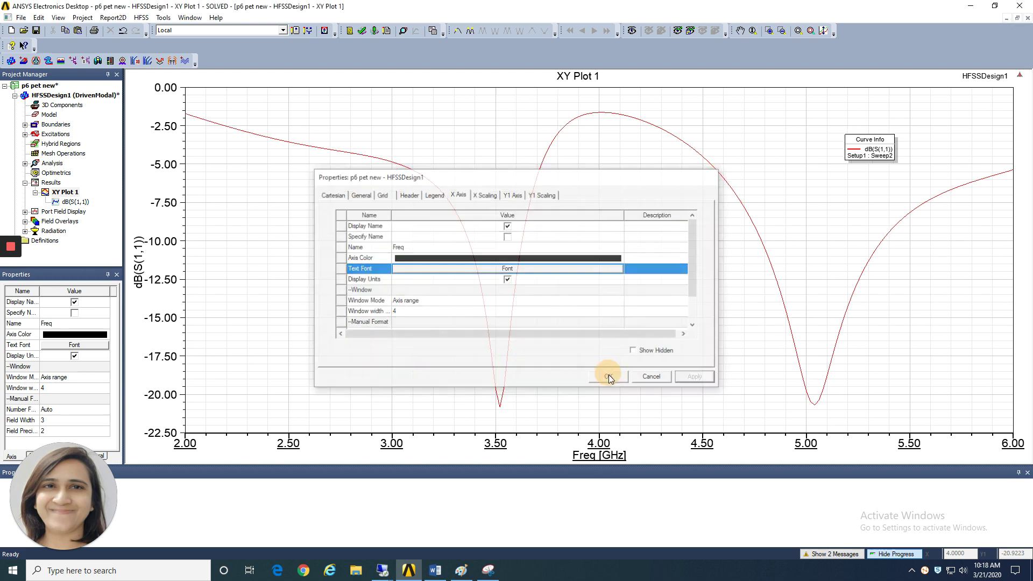
{"action": "left_click", "coordinate": [632, 321]}
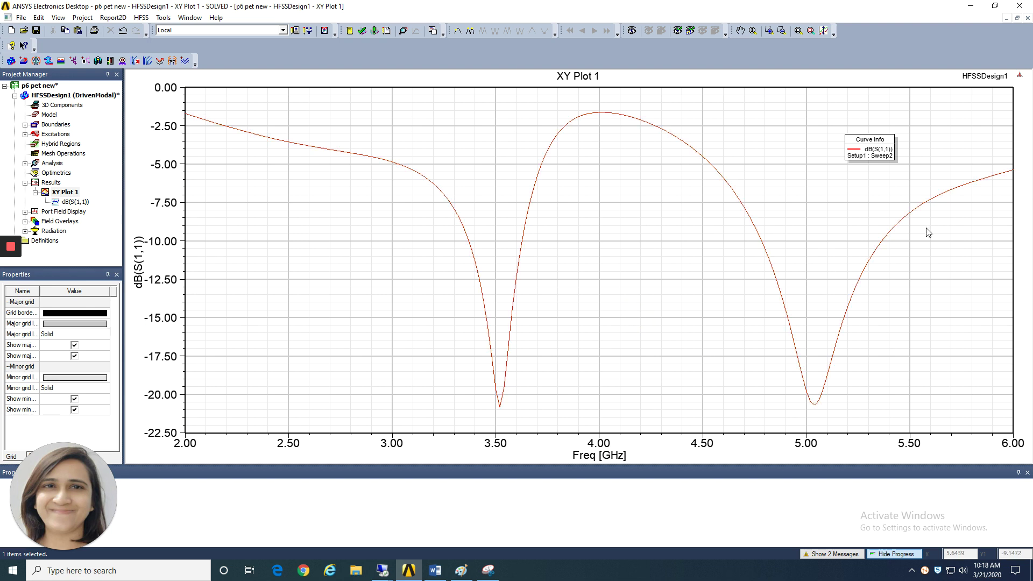
{"action": "left_click", "coordinate": [777, 203]}
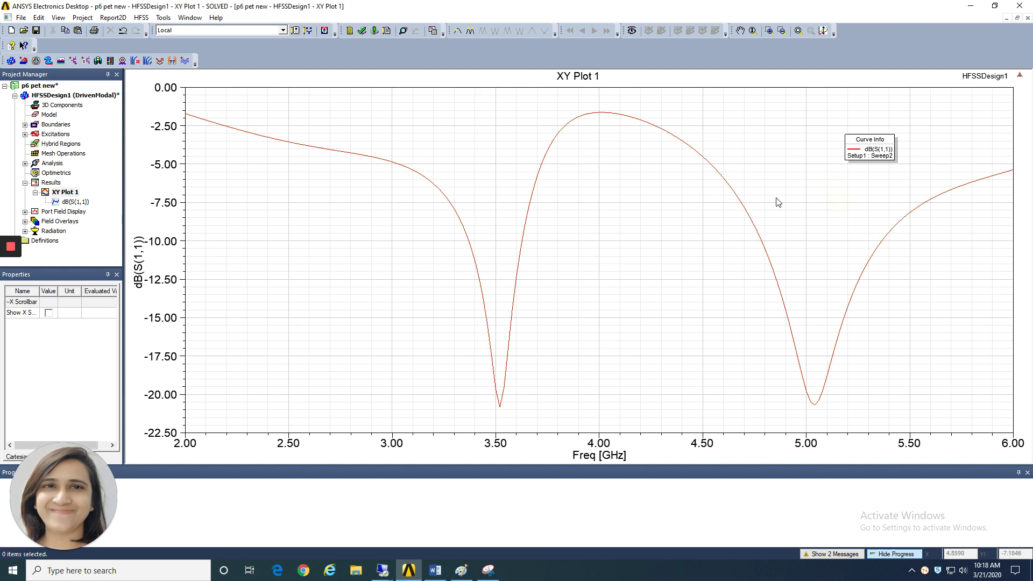
Change the dB(S(1,1)) curve's line width to 3 in its Attributes properties.
{"action": "left_click", "coordinate": [753, 221]}
{"action": "double_click", "coordinate": [753, 222]}
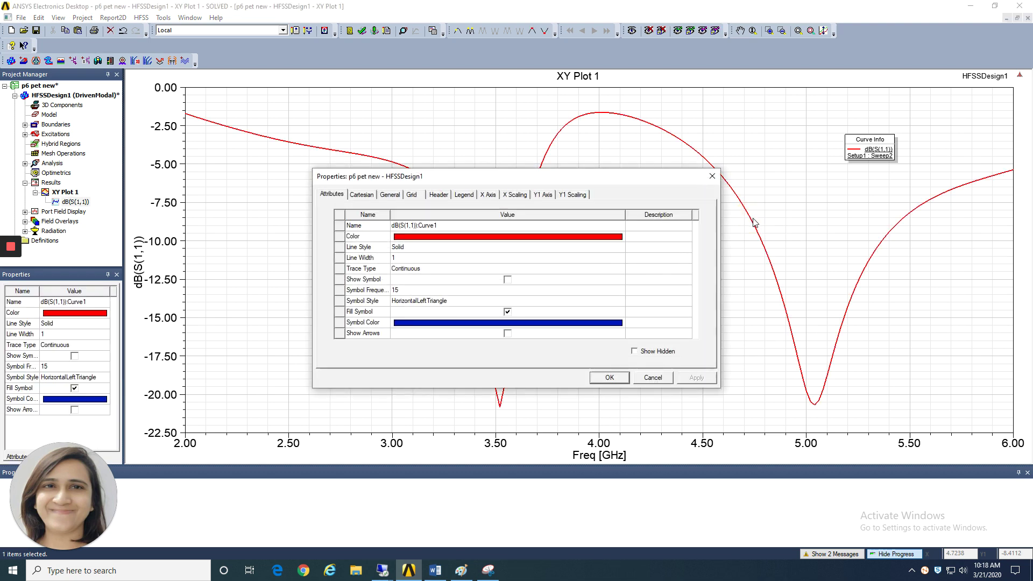
{"action": "left_click", "coordinate": [455, 258]}
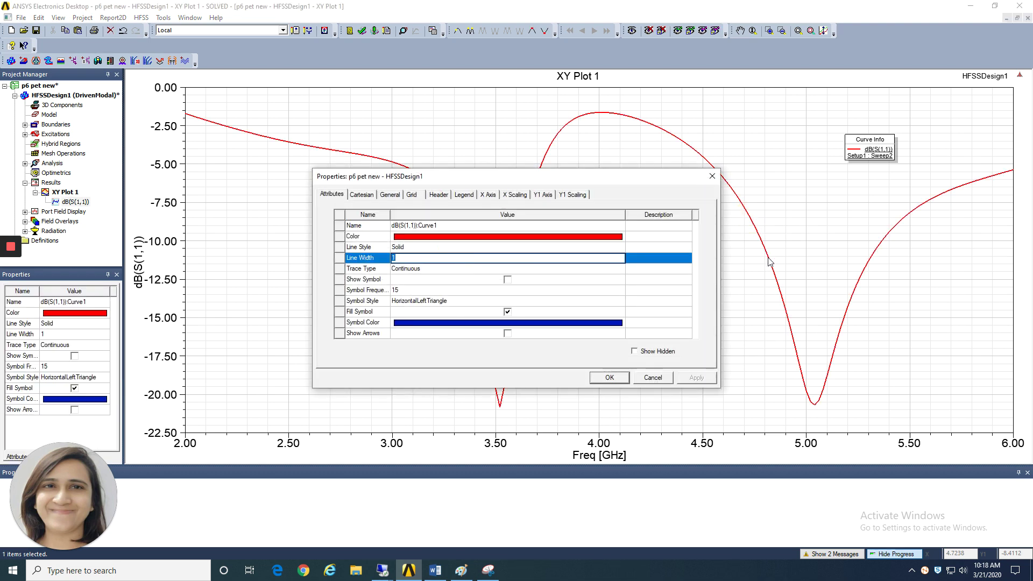
{"action": "key", "text": "Return"}
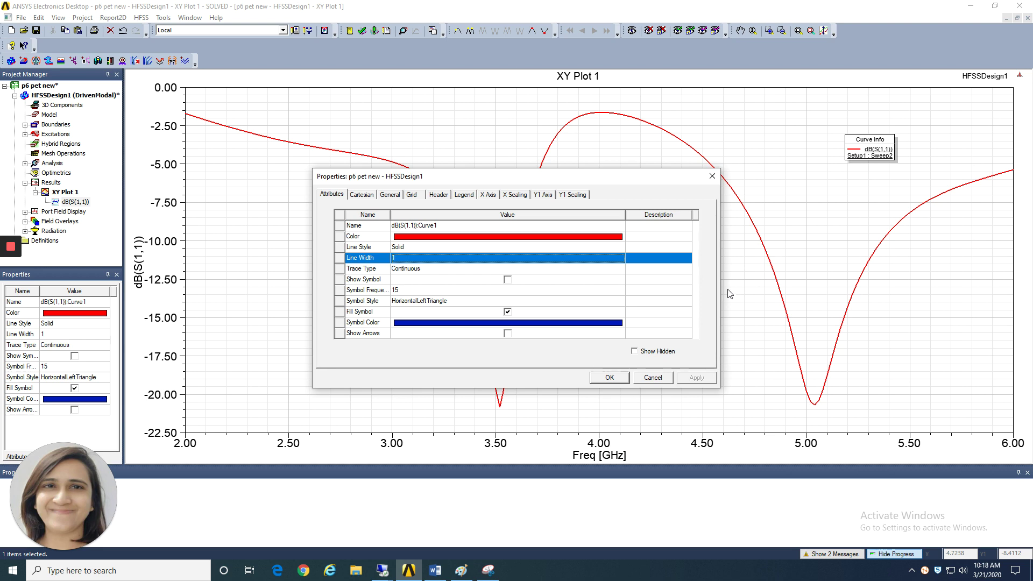
{"action": "left_click", "coordinate": [663, 379]}
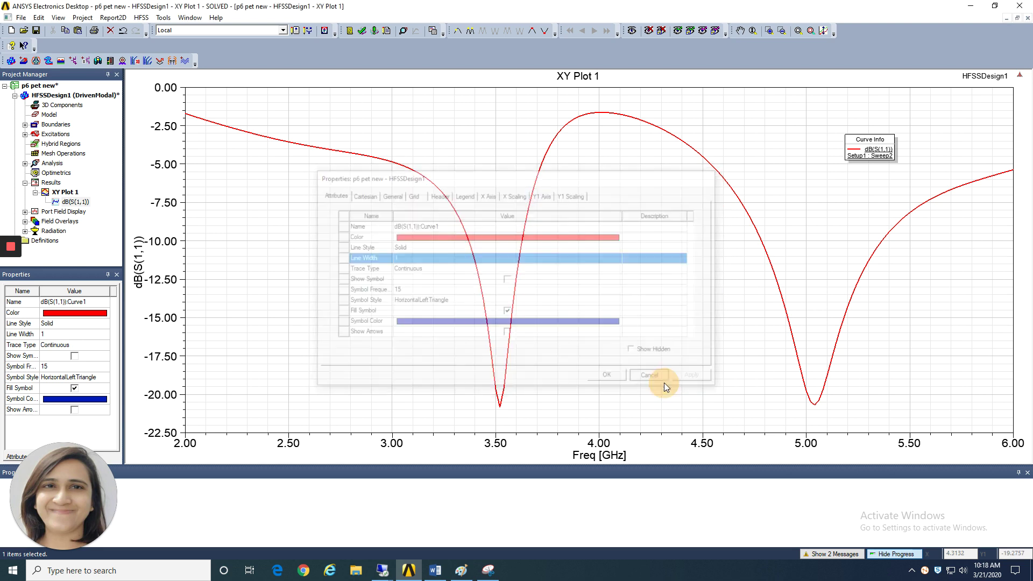
{"action": "left_click", "coordinate": [780, 291]}
{"action": "double_click", "coordinate": [780, 291]}
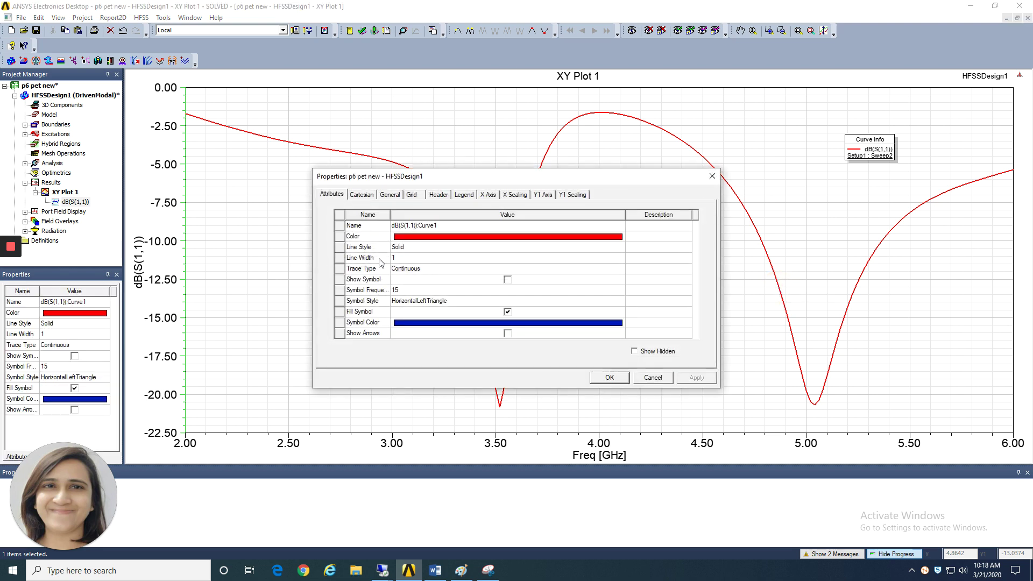
{"action": "left_click", "coordinate": [404, 258]}
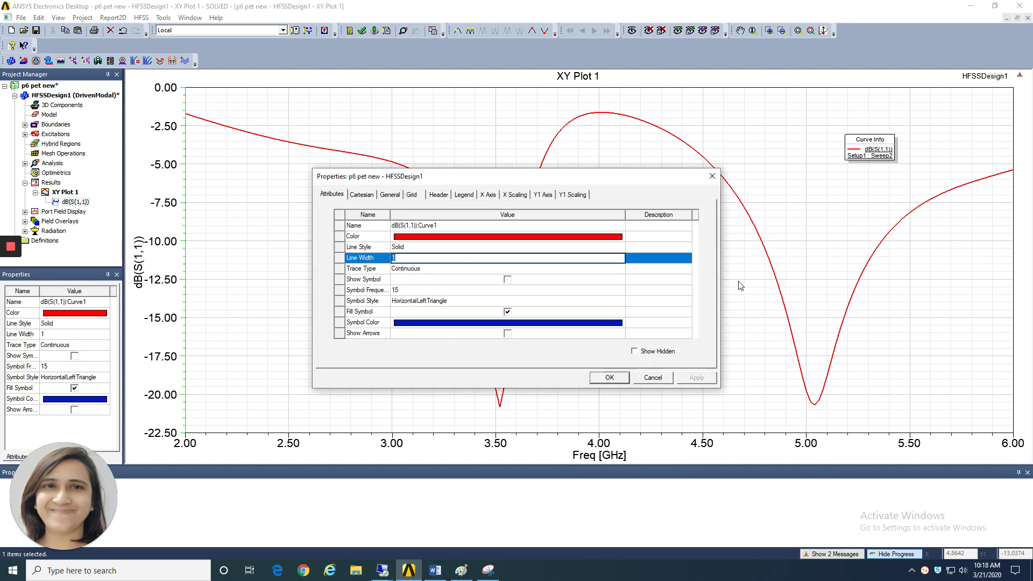
{"action": "left_click", "coordinate": [610, 377]}
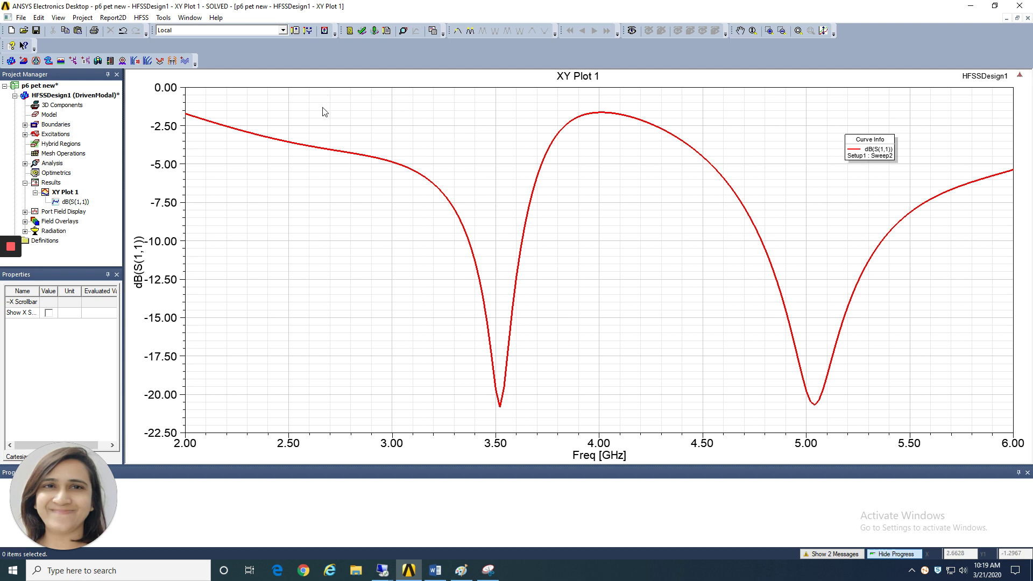
Place markers m1 at 3.52 GHz and m2 at 5.04 GHz, then center the marker table.
{"action": "right_click", "coordinate": [342, 95]}
{"action": "mouse_move", "coordinate": [408, 102]}
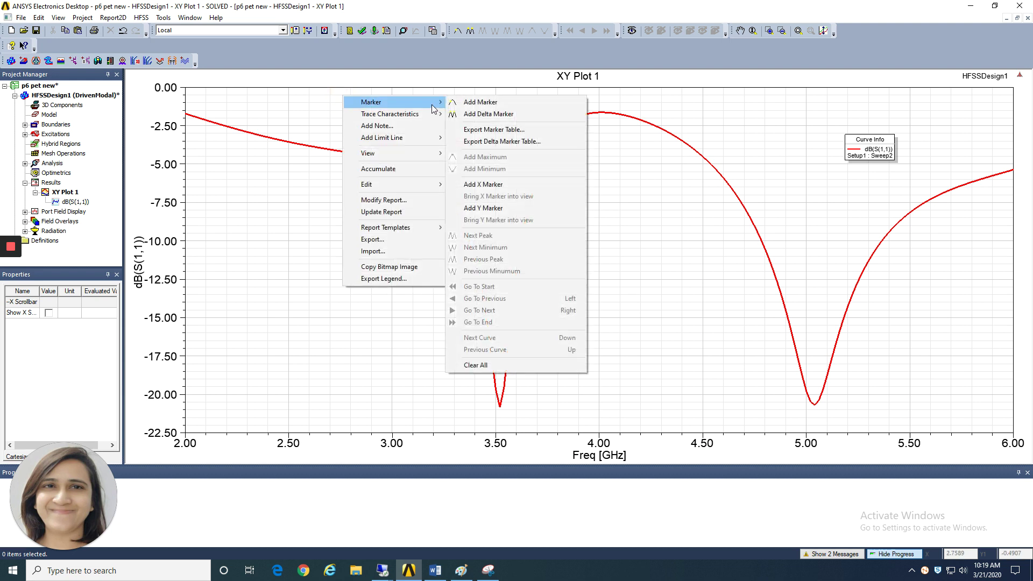
{"action": "left_click", "coordinate": [476, 103]}
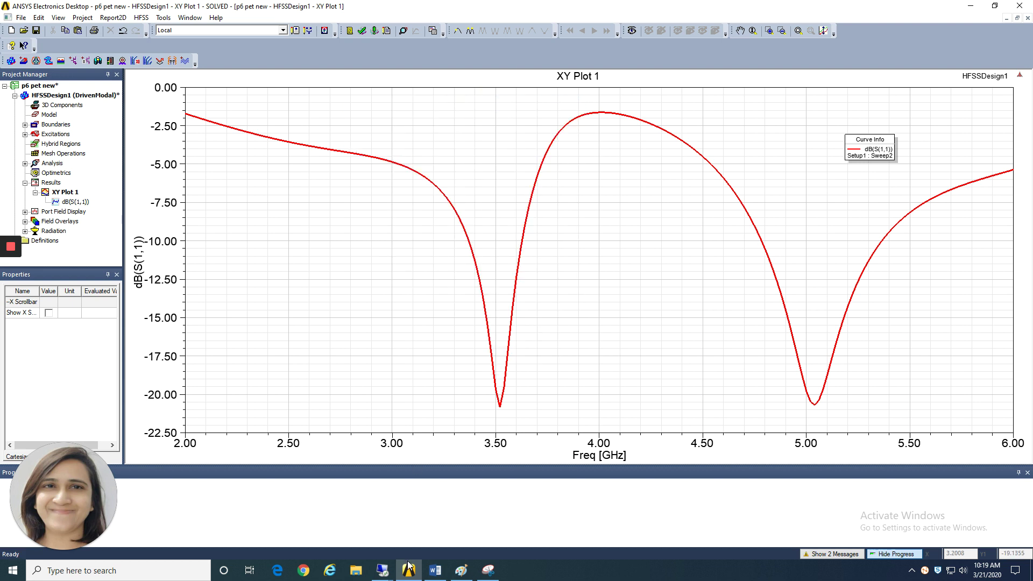
{"action": "left_click", "coordinate": [501, 417]}
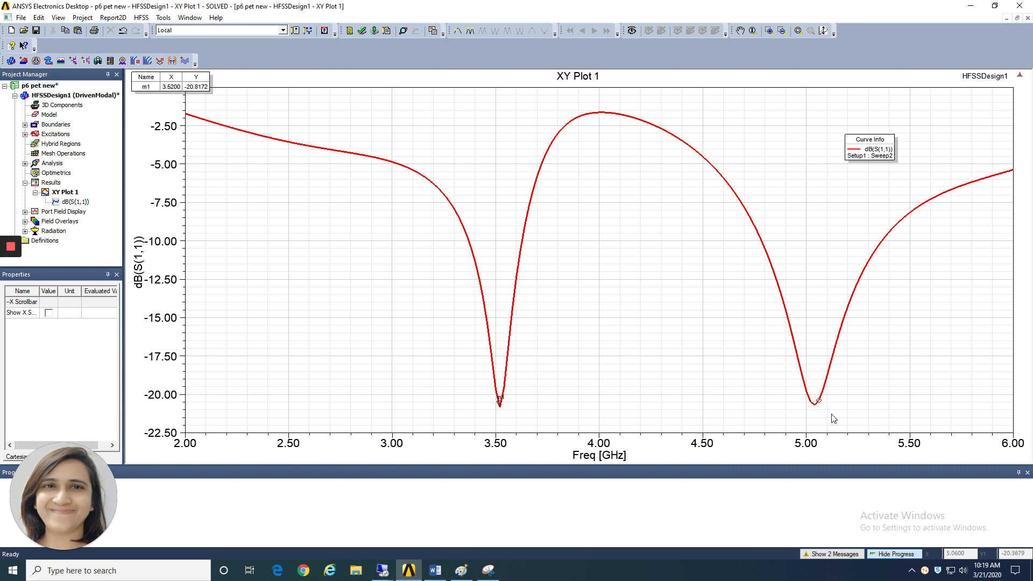
{"action": "left_click", "coordinate": [813, 421]}
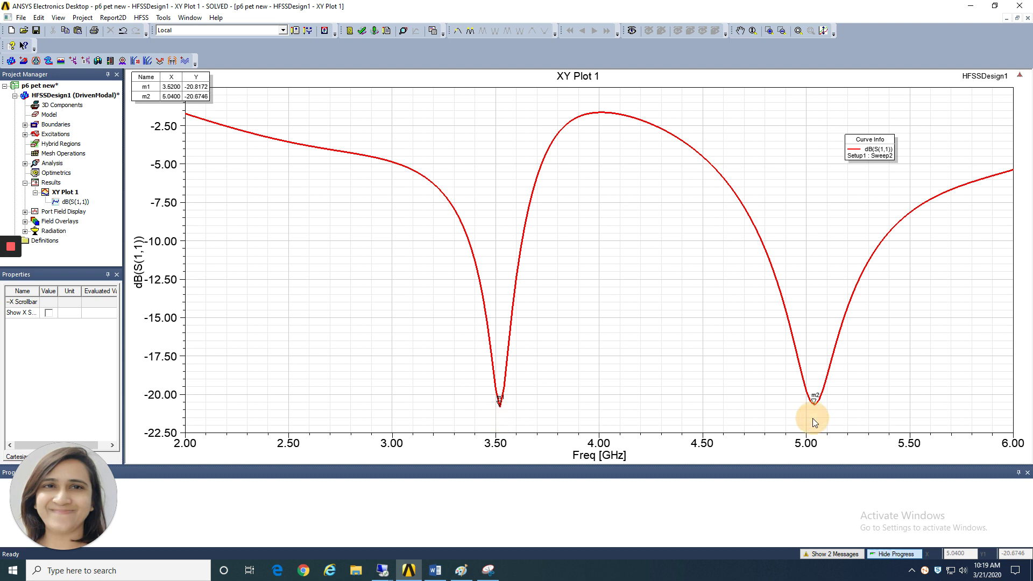
{"action": "right_click", "coordinate": [622, 281]}
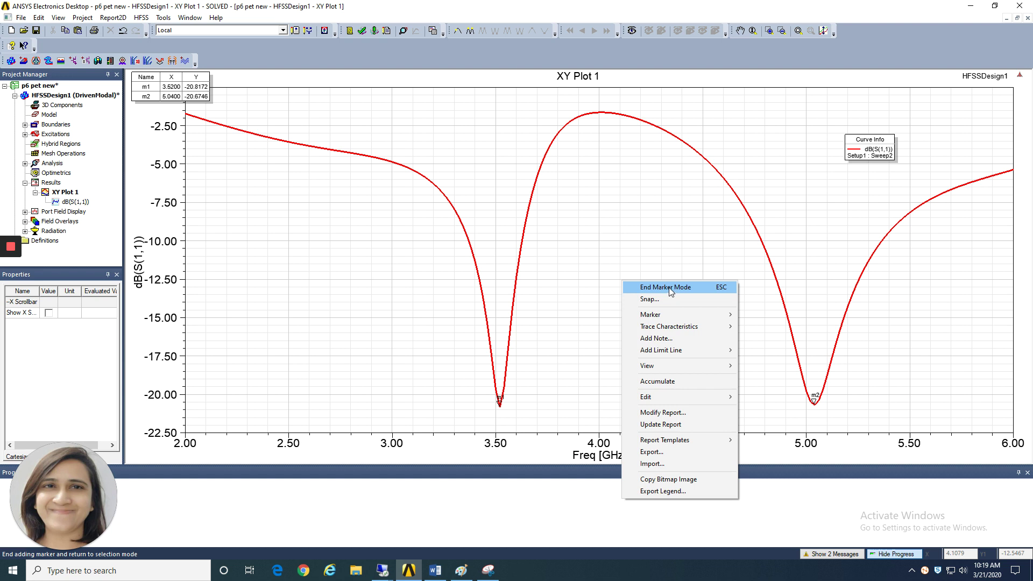
{"action": "left_click", "coordinate": [669, 288]}
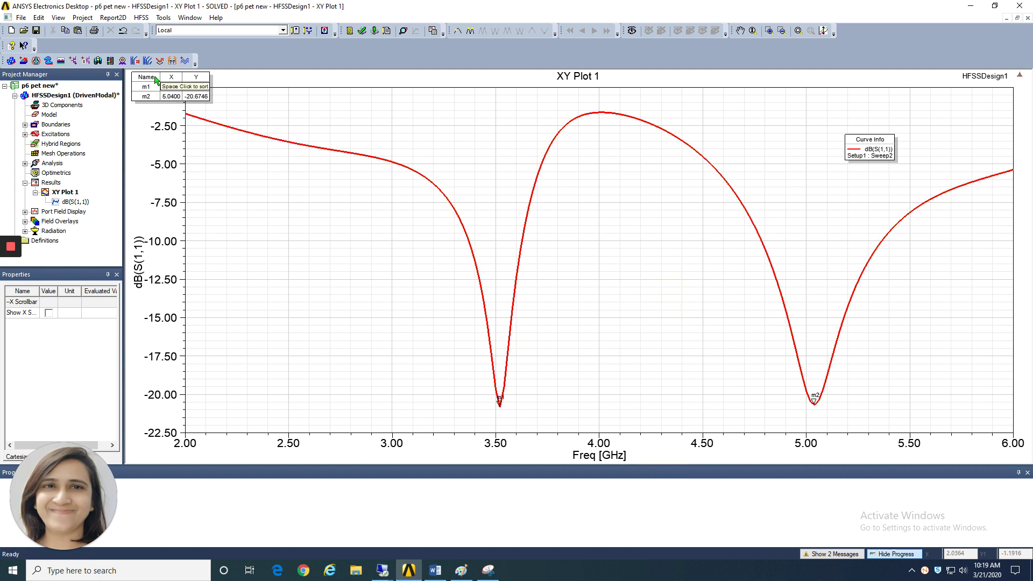
{"action": "mouse_move", "coordinate": [156, 79]}
{"action": "left_mouse_down"}
{"action": "mouse_move", "coordinate": [537, 228]}
{"action": "mouse_move", "coordinate": [618, 274]}
{"action": "mouse_move", "coordinate": [614, 349]}
{"action": "left_mouse_up"}
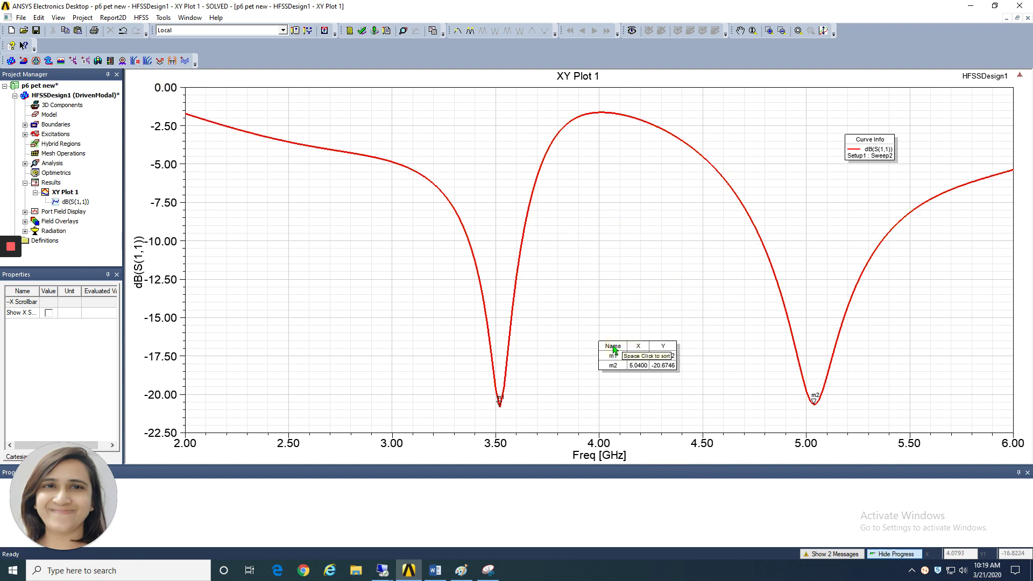
Set the m1/m2 marker table's font size to 16.
{"action": "double_click", "coordinate": [614, 349]}
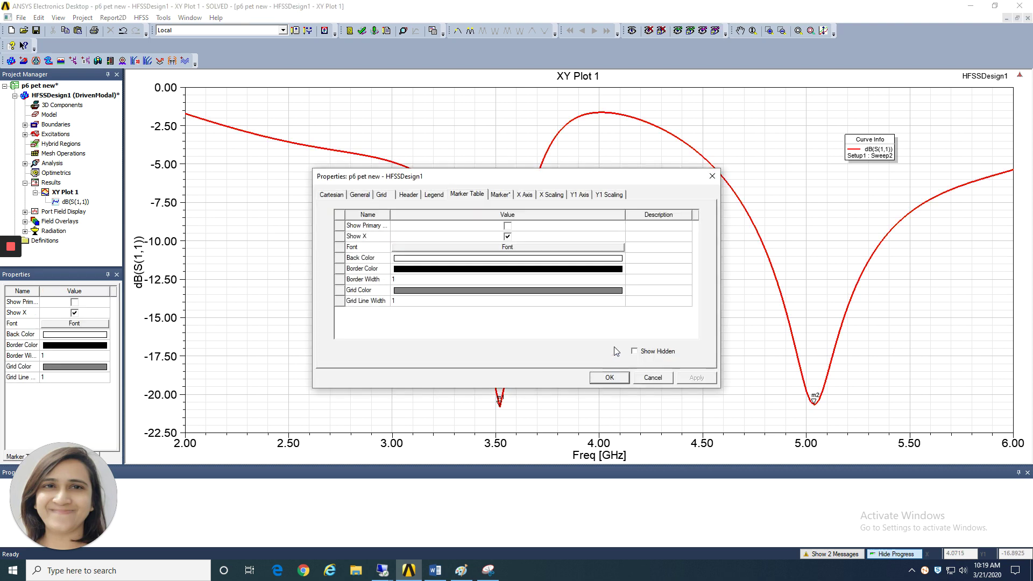
{"action": "left_click", "coordinate": [535, 248]}
{"action": "left_click", "coordinate": [563, 293]}
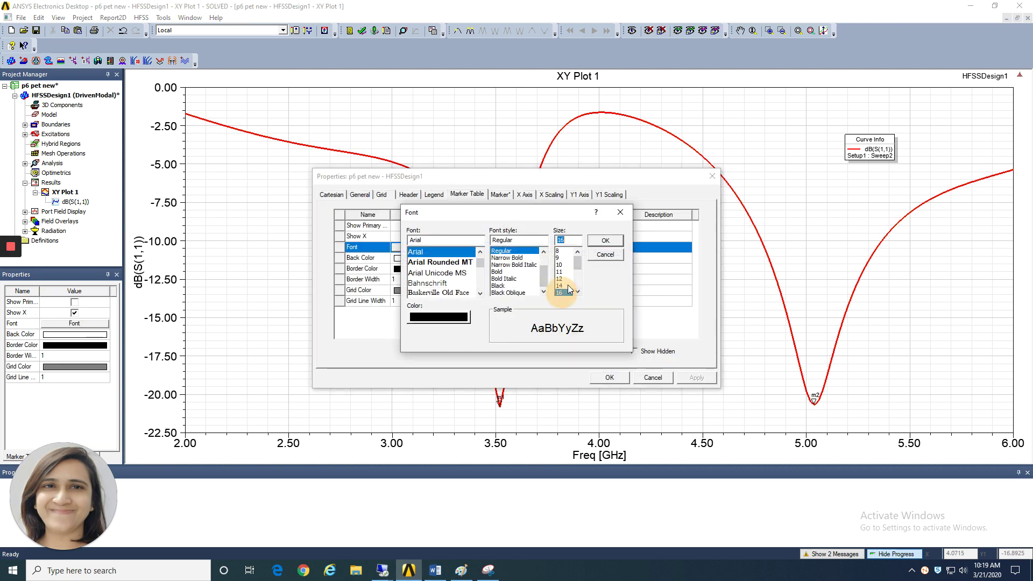
{"action": "left_click", "coordinate": [604, 242]}
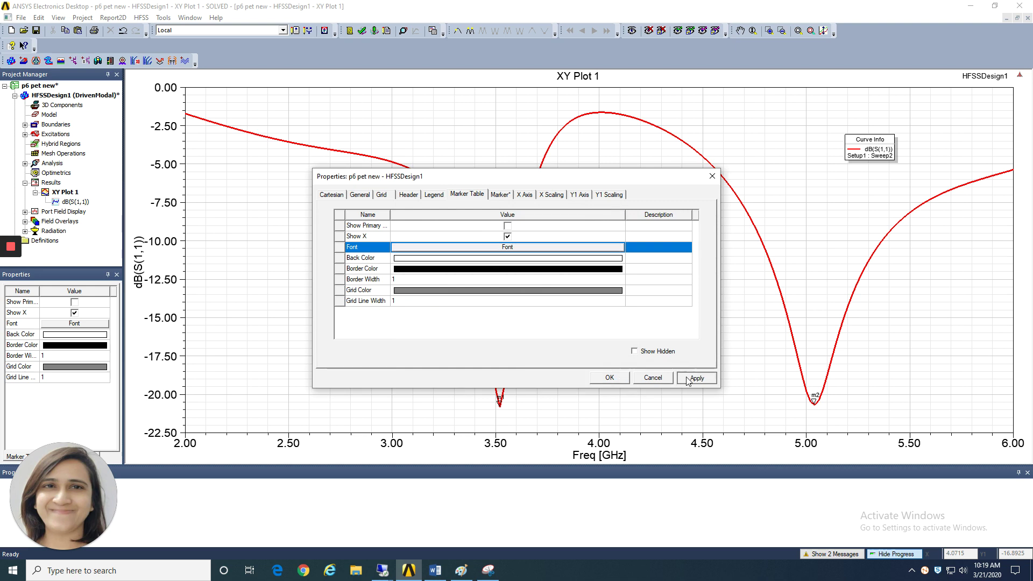
{"action": "left_click", "coordinate": [603, 380]}
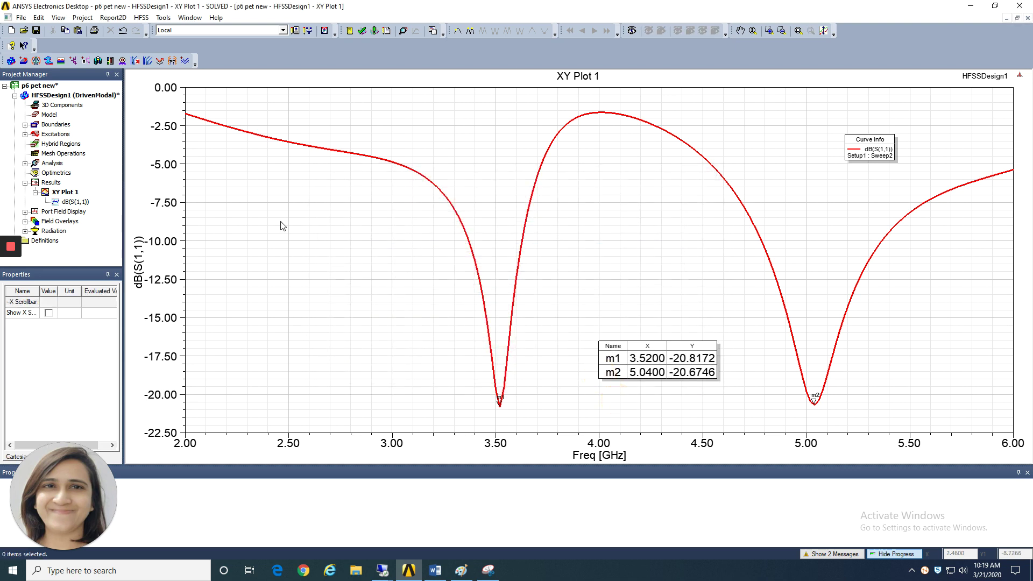
Add a horizontal Y marker to the S11 plot and raise it to about −10 dB.
{"action": "right_click", "coordinate": [426, 112]}
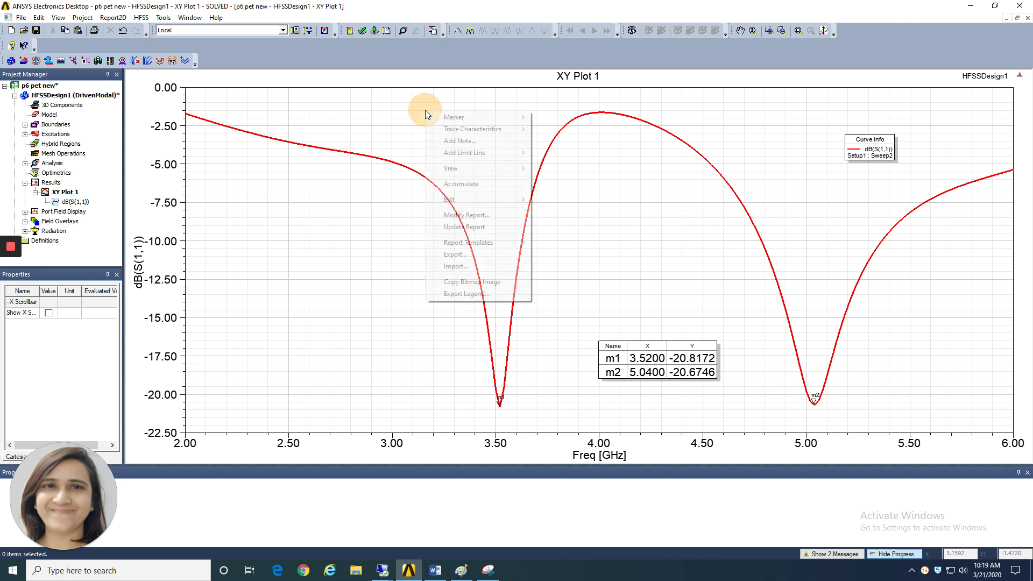
{"action": "mouse_move", "coordinate": [518, 120]}
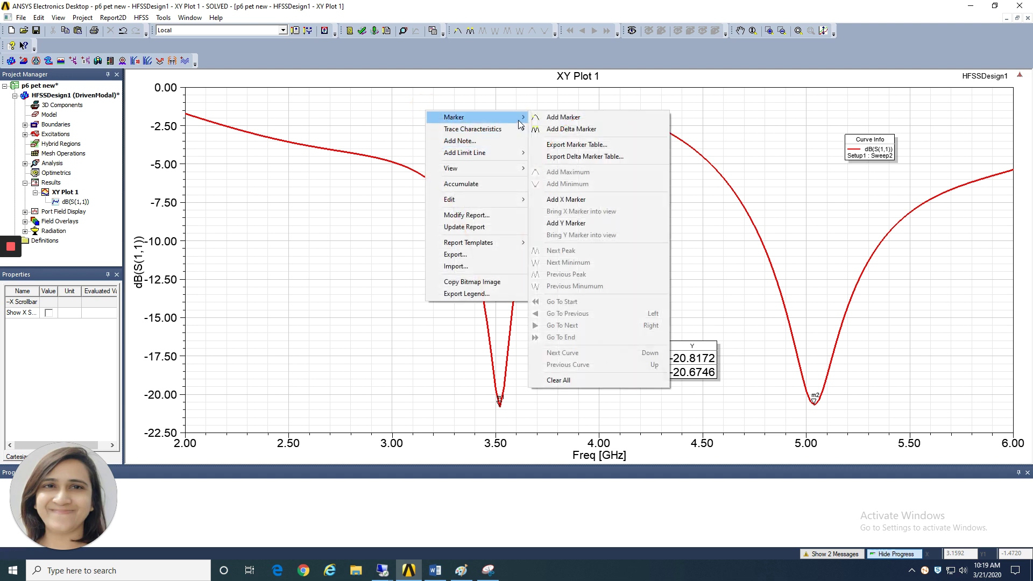
{"action": "left_click", "coordinate": [563, 228]}
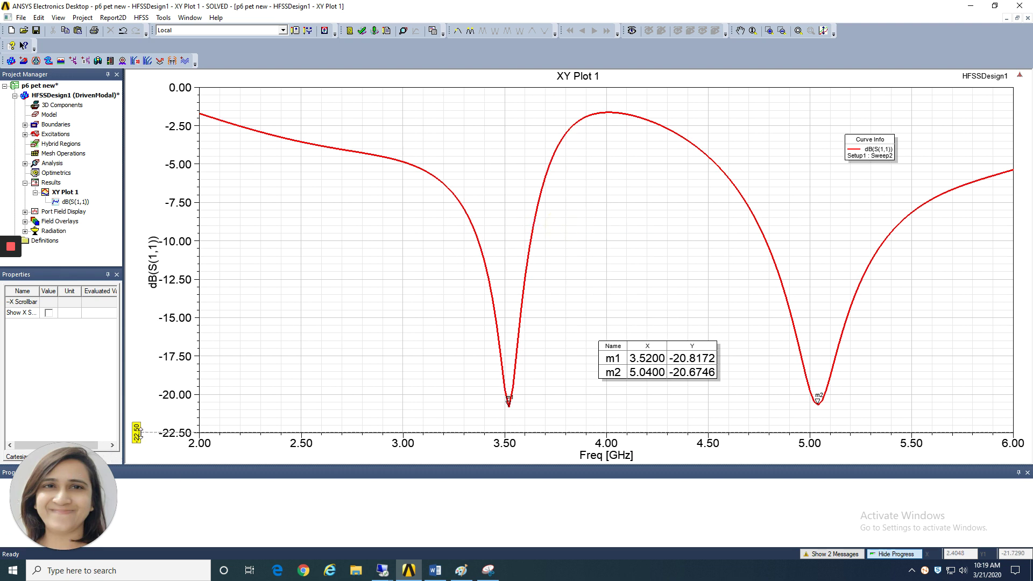
{"action": "mouse_move", "coordinate": [136, 433]}
{"action": "left_mouse_down"}
{"action": "mouse_move", "coordinate": [162, 277]}
{"action": "mouse_move", "coordinate": [182, 243]}
{"action": "left_mouse_up"}
{"action": "left_click", "coordinate": [305, 298]}
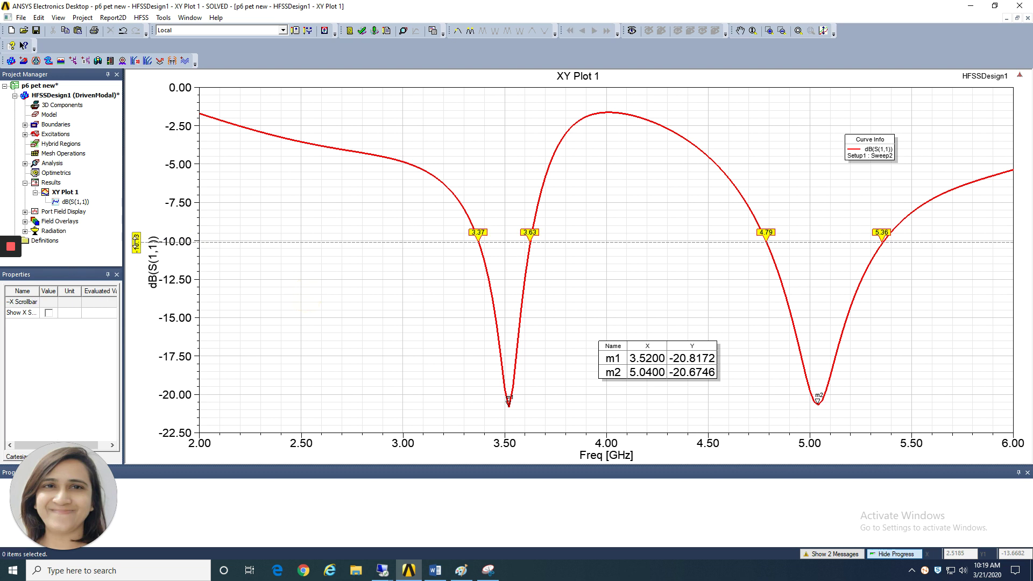
Fine-tune the level marker to −10.02 dB and restore Snipping Tool.
{"action": "left_click", "coordinate": [136, 240]}
{"action": "left_click_drag", "start_coordinate": [136, 241], "coordinate": [137, 243]}
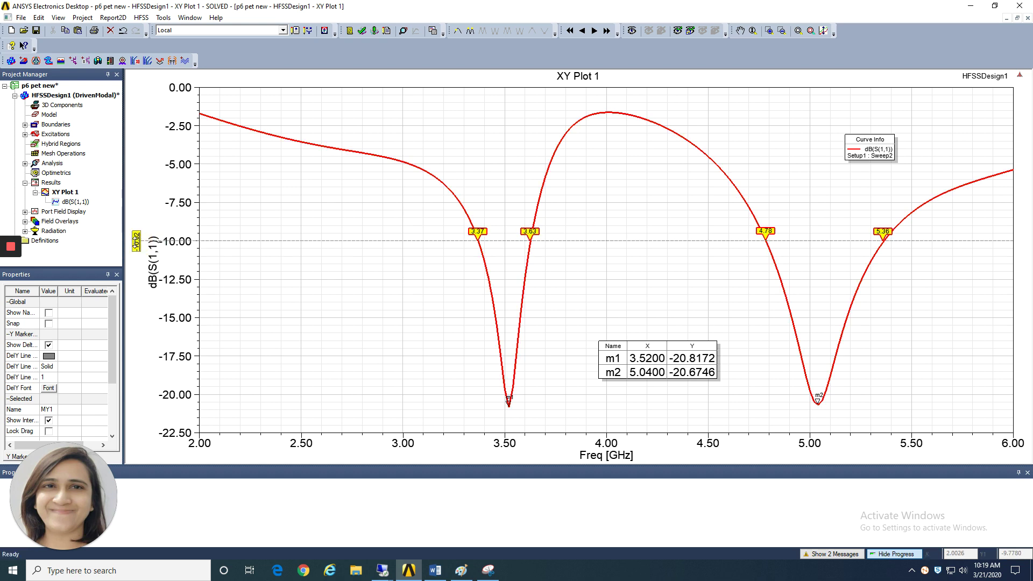
{"action": "left_click", "coordinate": [398, 300]}
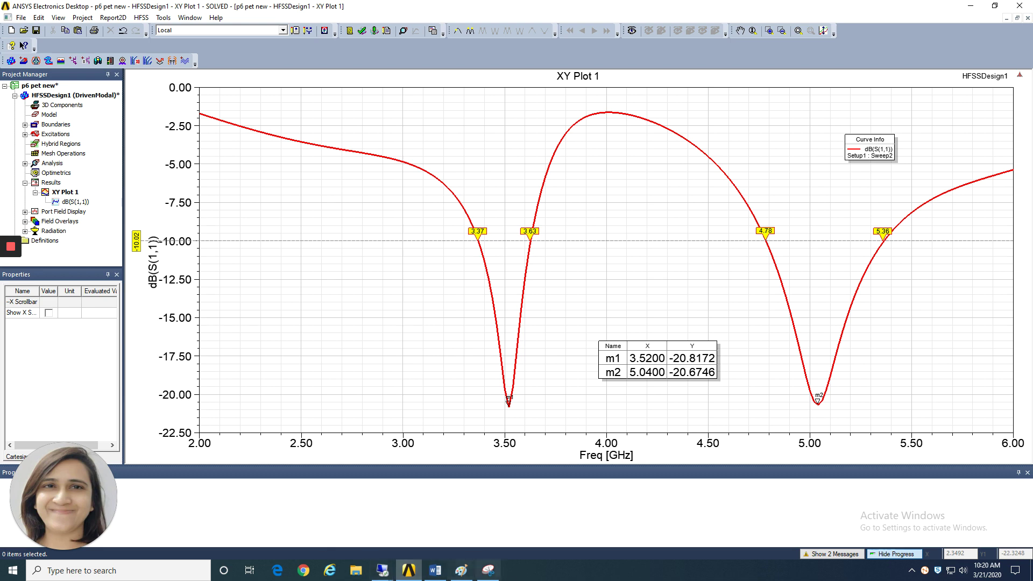
{"action": "left_click", "coordinate": [488, 570]}
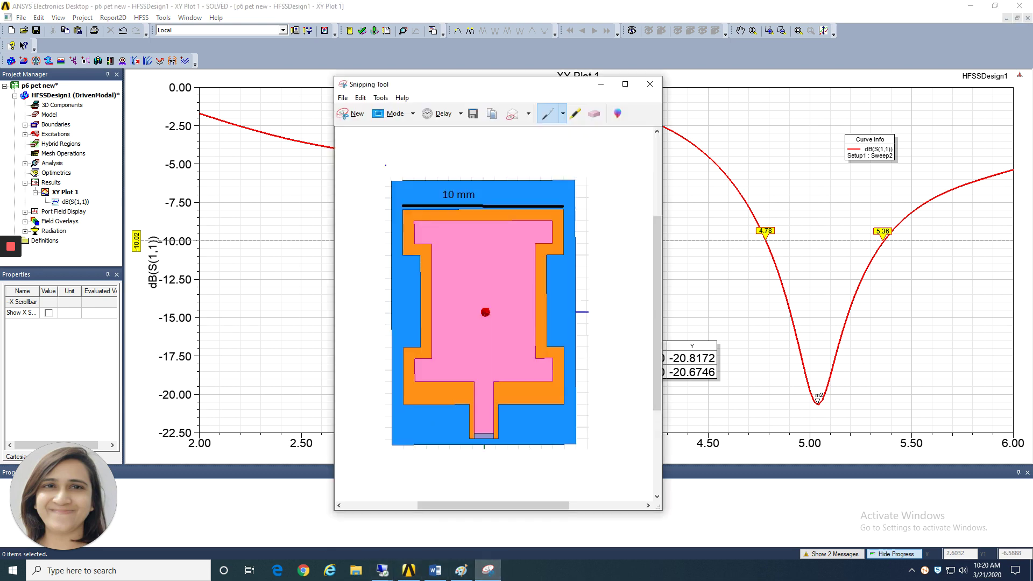
Start a free-form capture in Snipping Tool, cancel it, and close Snipping Tool.
{"action": "left_click", "coordinate": [358, 114]}
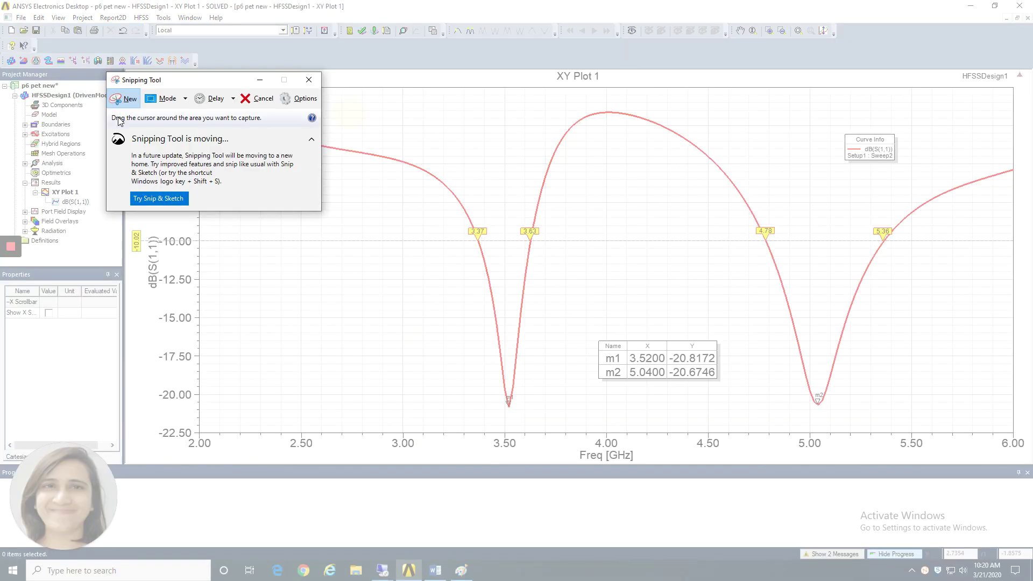
{"action": "left_click_drag", "start_coordinate": [140, 85], "coordinate": [100, 159]}
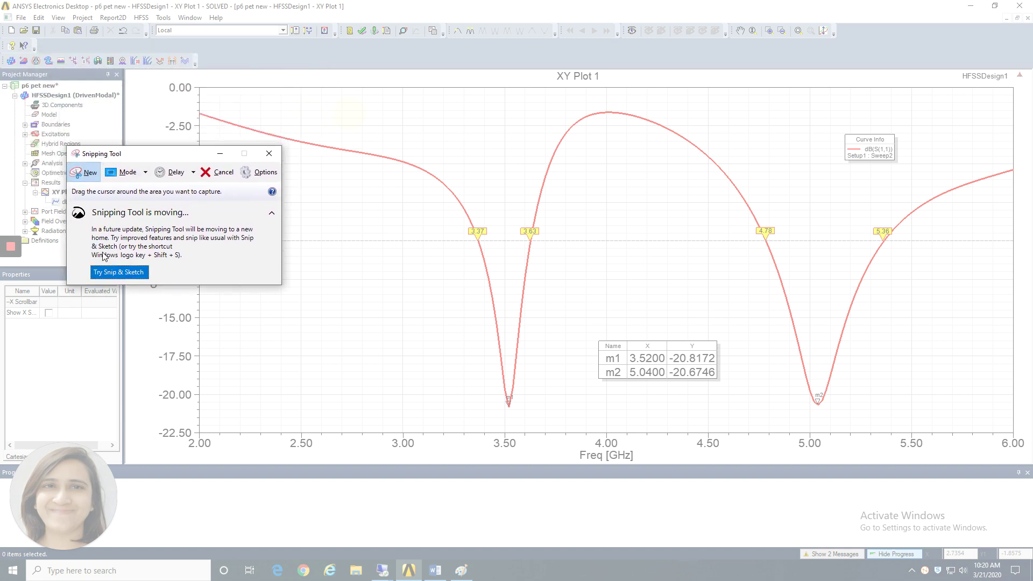
{"action": "key", "text": "Escape"}
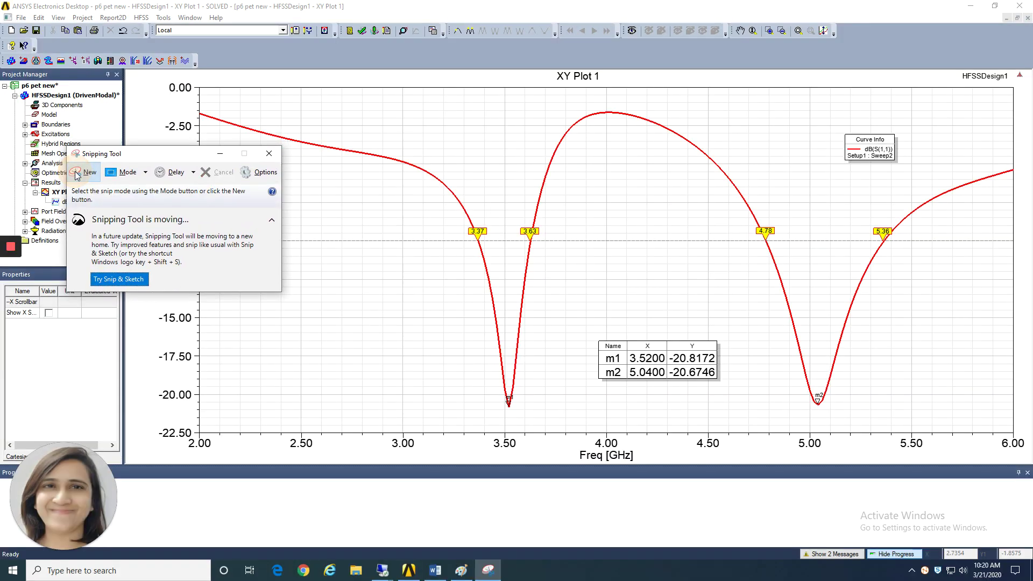
{"action": "left_click", "coordinate": [127, 172]}
{"action": "left_click", "coordinate": [139, 192]}
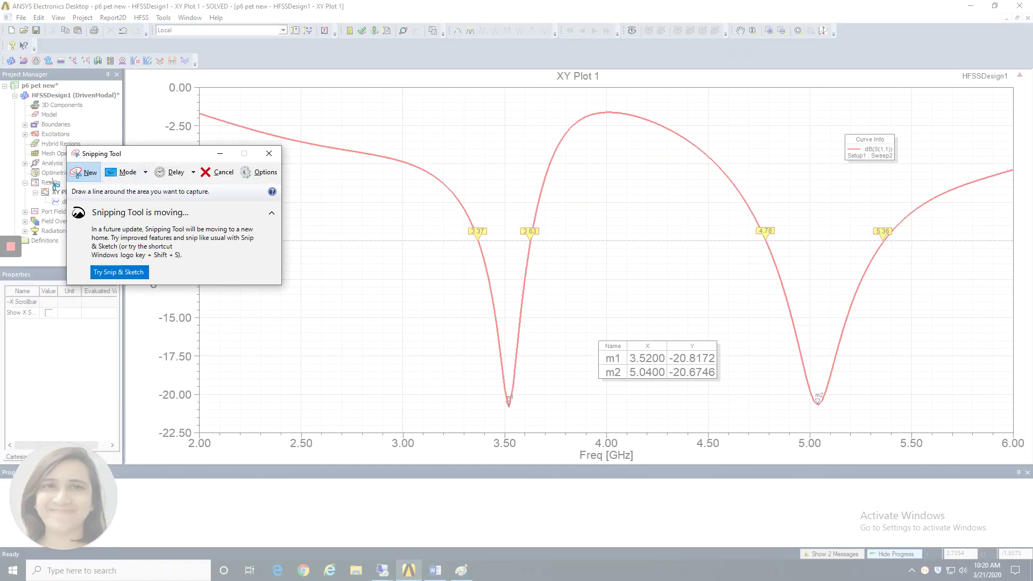
{"action": "key", "text": "Escape"}
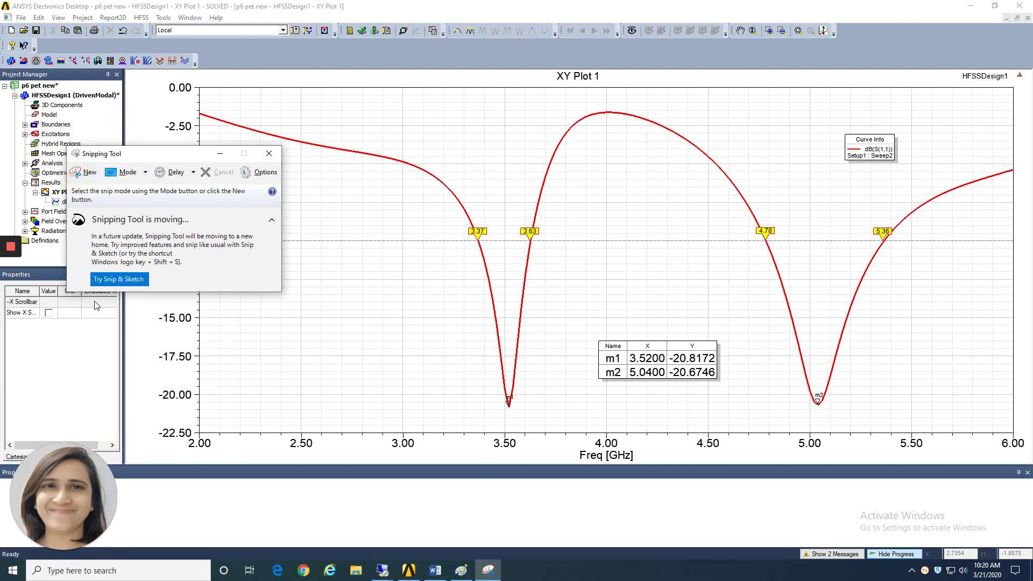
{"action": "left_click", "coordinate": [269, 153]}
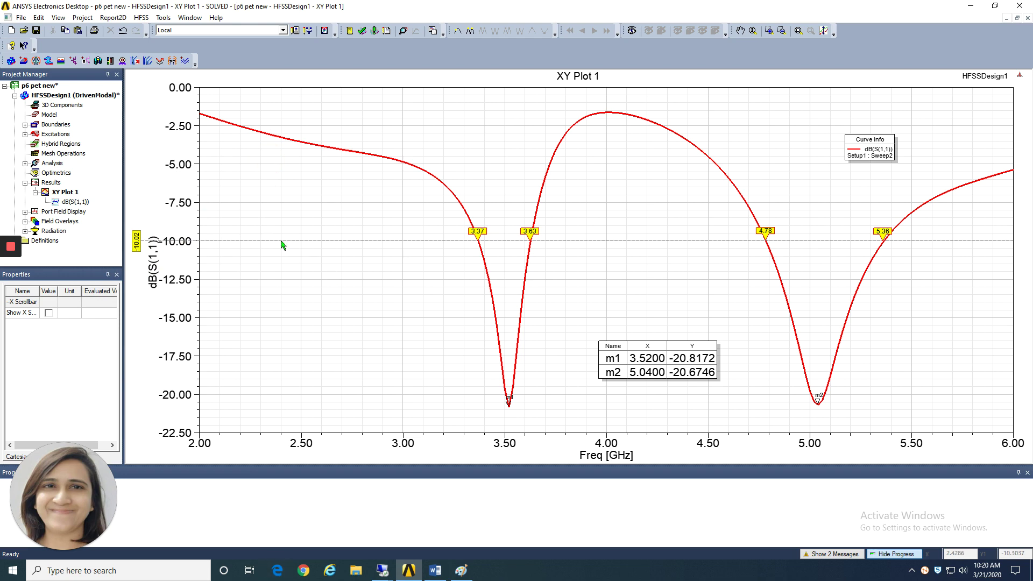
Copy the S11 plot as a bitmap image and set the Word cursor below the antenna image.
{"action": "right_click", "coordinate": [260, 245]}
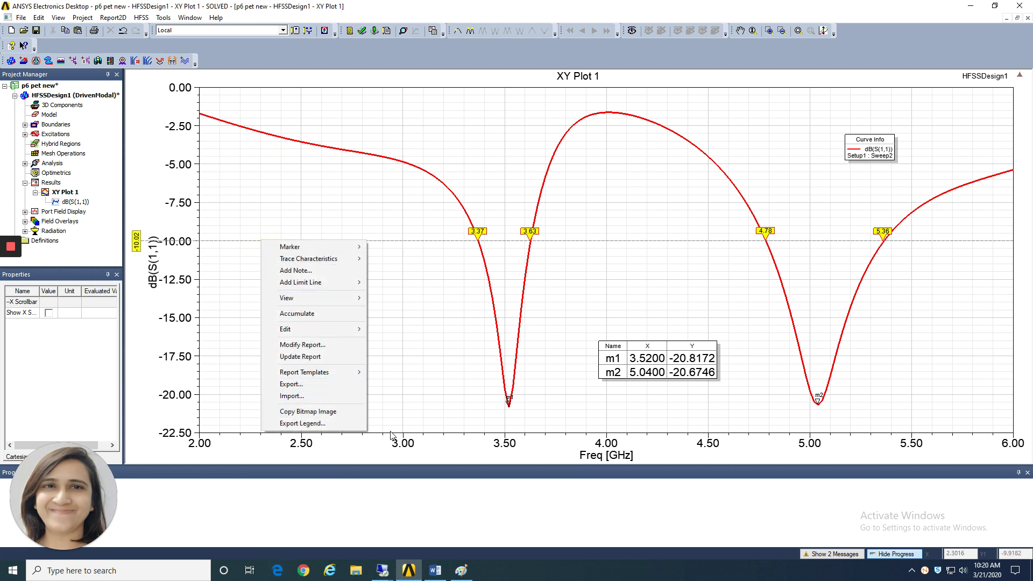
{"action": "left_click", "coordinate": [303, 411]}
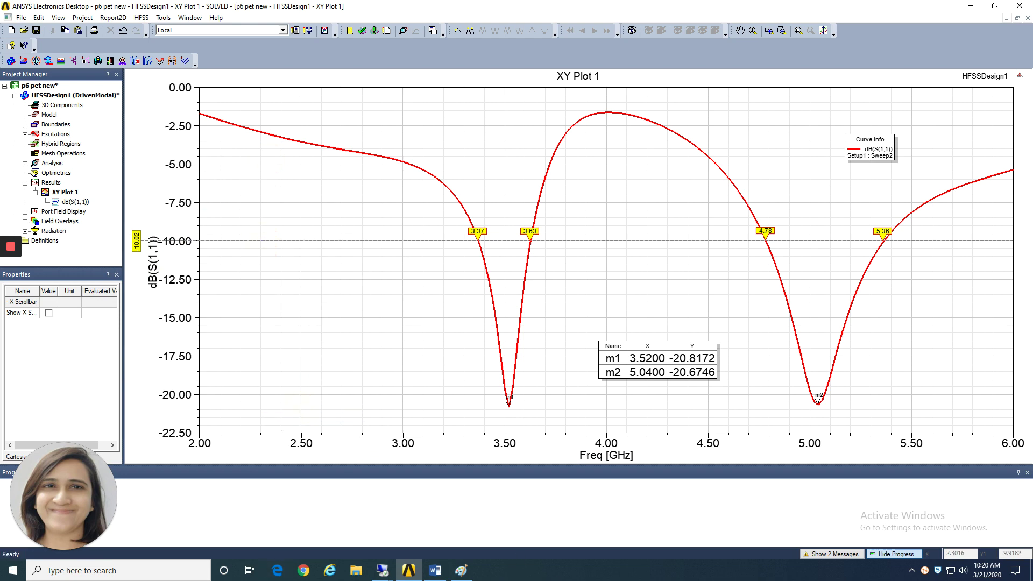
{"action": "left_click", "coordinate": [435, 569]}
{"action": "left_click", "coordinate": [489, 489]}
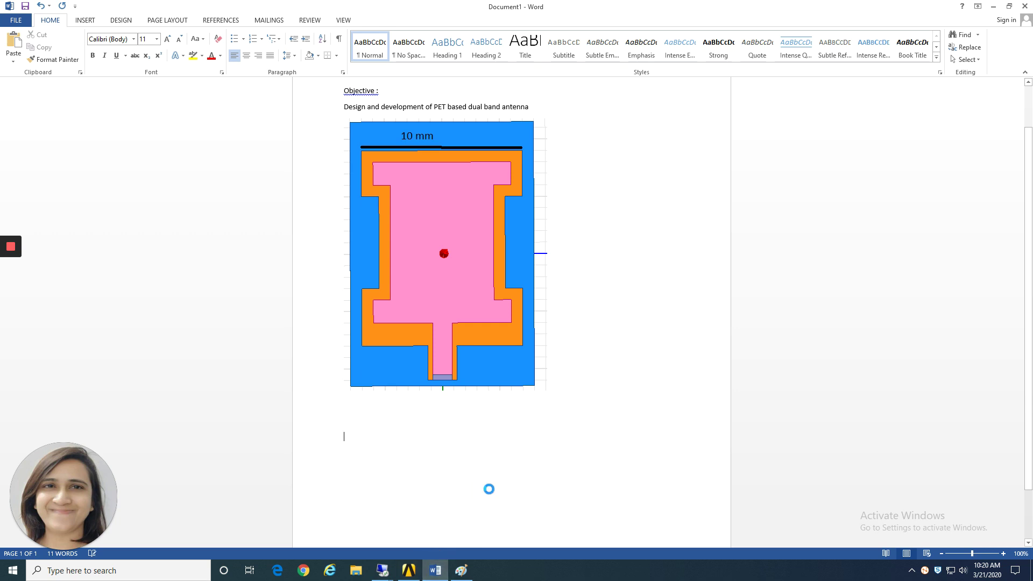
Paste the S11 plot below the antenna image in Word and enlarge it slightly.
{"action": "key", "text": "ctrl+v"}
{"action": "scroll", "coordinate": [501, 489], "scroll_direction": "down", "scroll_amount": 6}
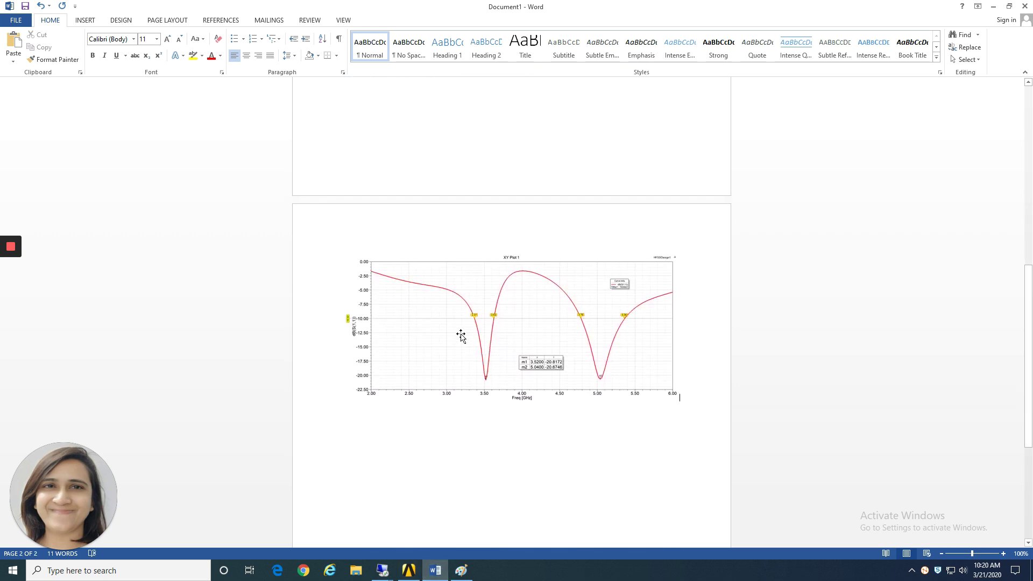
{"action": "left_click", "coordinate": [353, 317]}
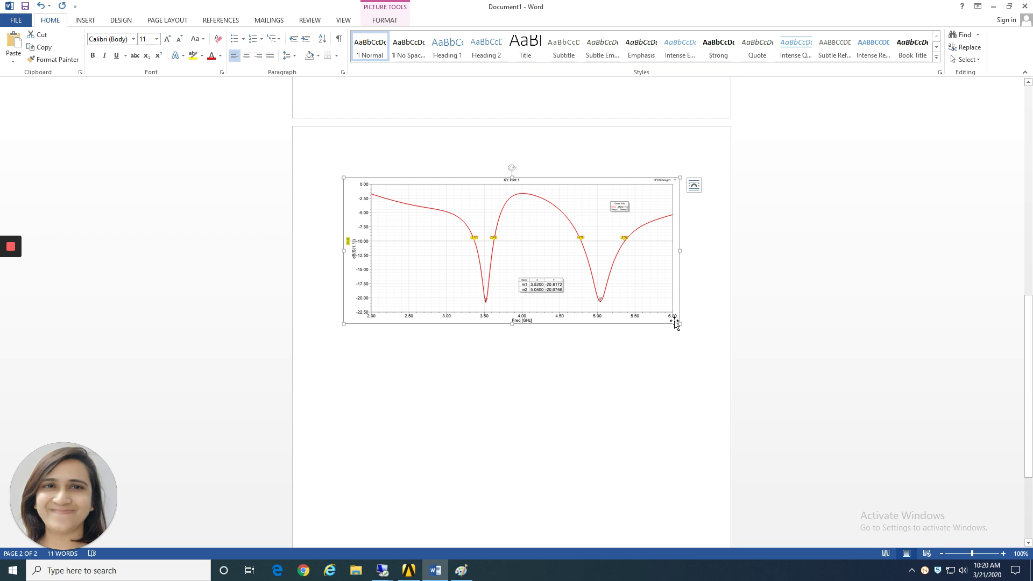
{"action": "left_click_drag", "start_coordinate": [679, 324], "coordinate": [696, 331]}
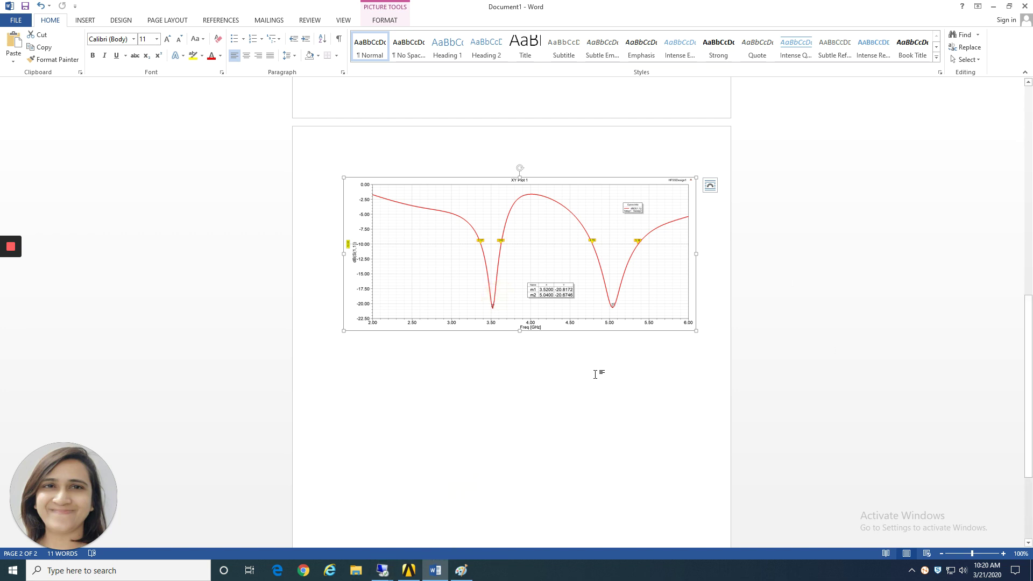
{"action": "left_click", "coordinate": [720, 310]}
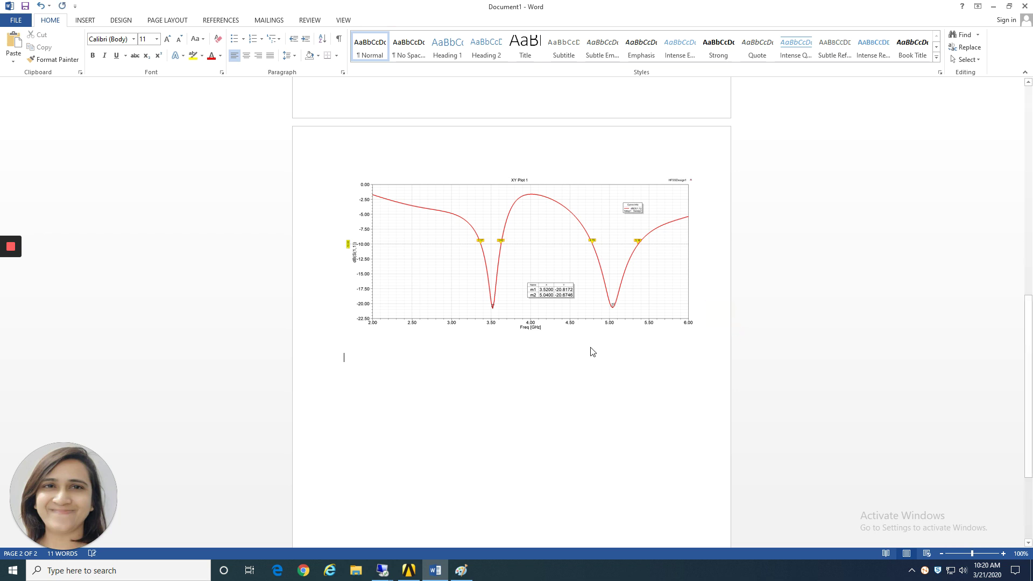
{"action": "scroll", "coordinate": [590, 373], "scroll_direction": "down", "scroll_amount": 2}
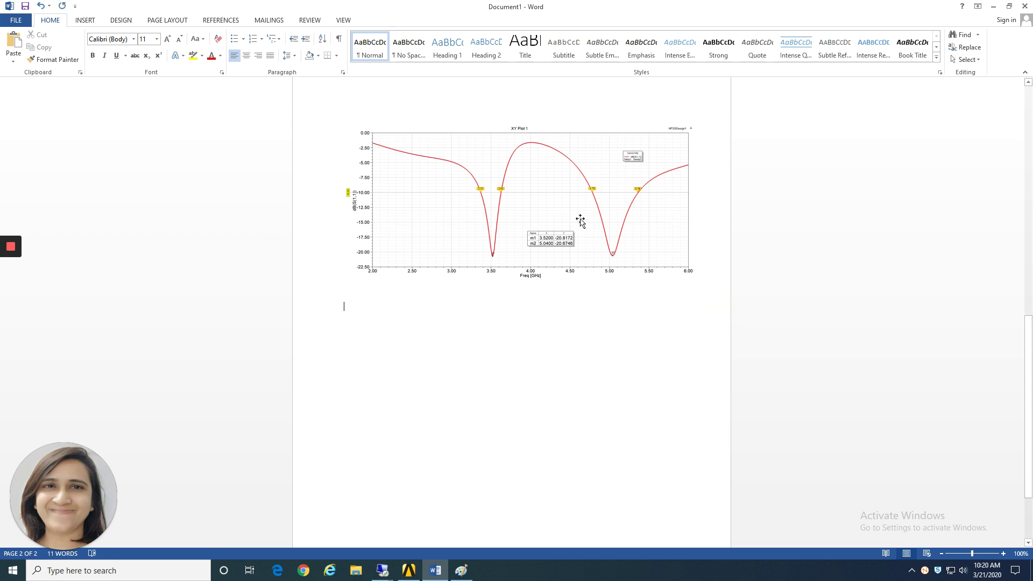
{"action": "left_click", "coordinate": [409, 570]}
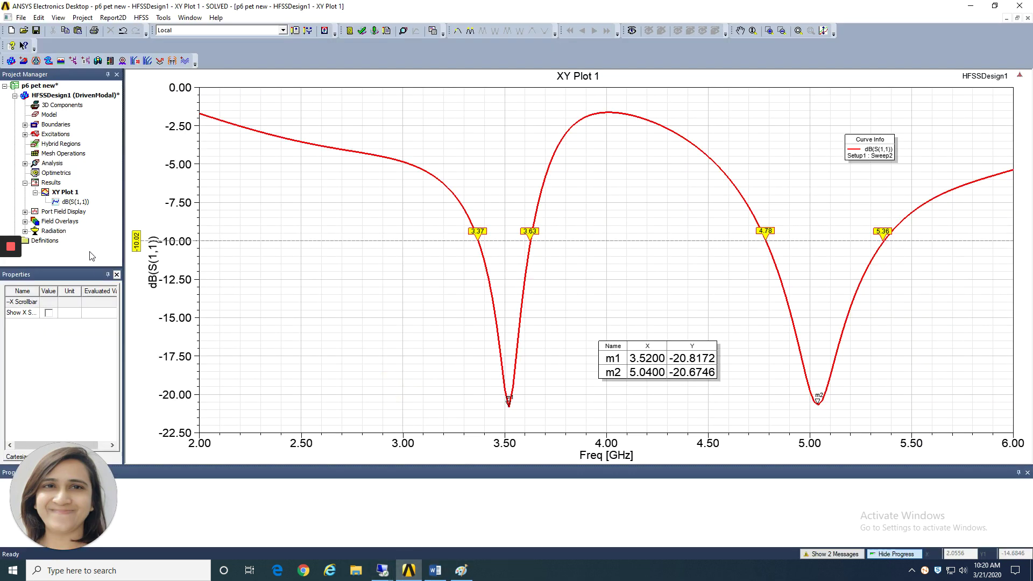
Create a Far Fields 3D Polar Plot report of Gain > GainTotal with the dB function.
{"action": "left_click", "coordinate": [50, 183]}
{"action": "right_click", "coordinate": [51, 184]}
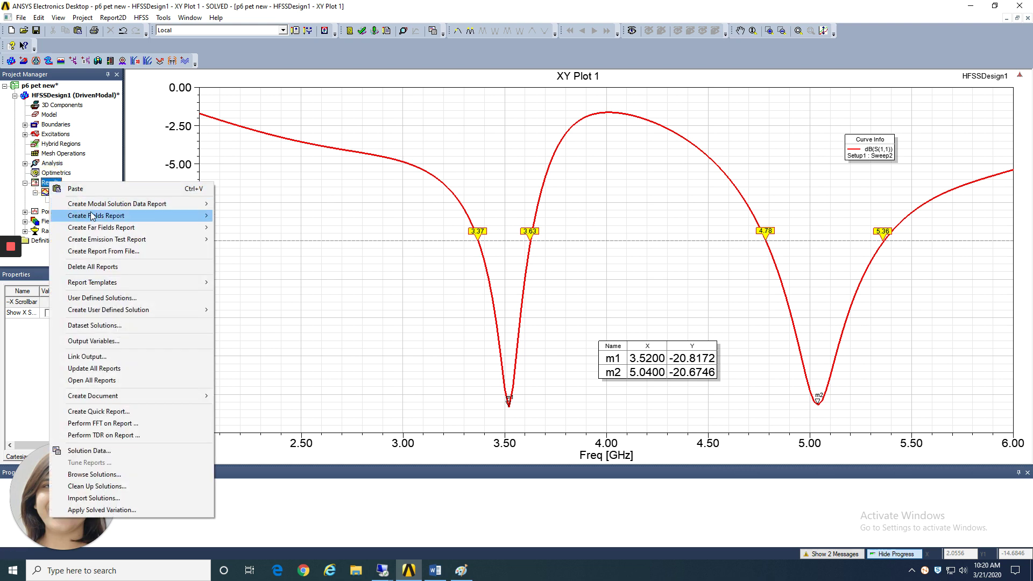
{"action": "mouse_move", "coordinate": [95, 230]}
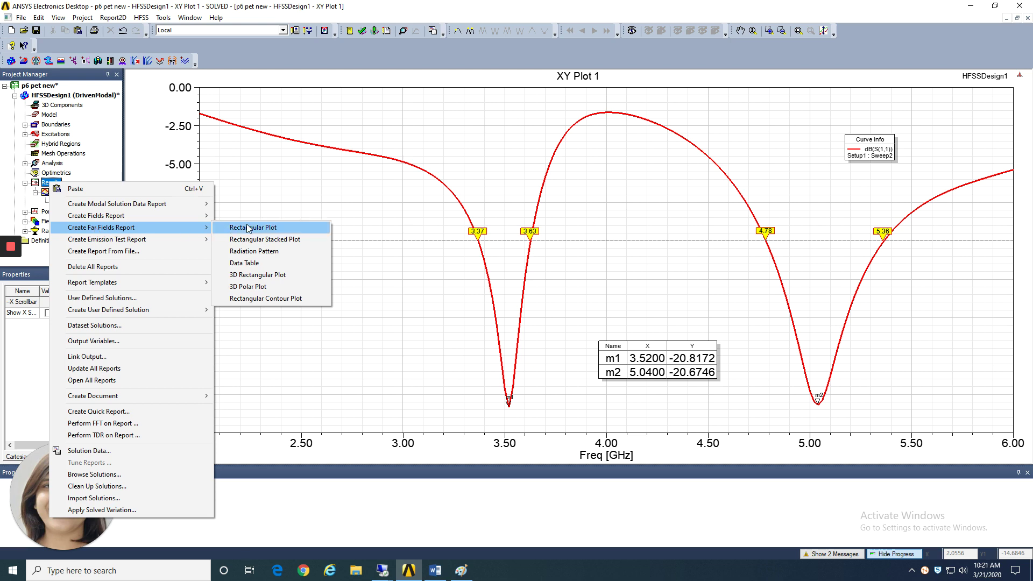
{"action": "left_click", "coordinate": [253, 292]}
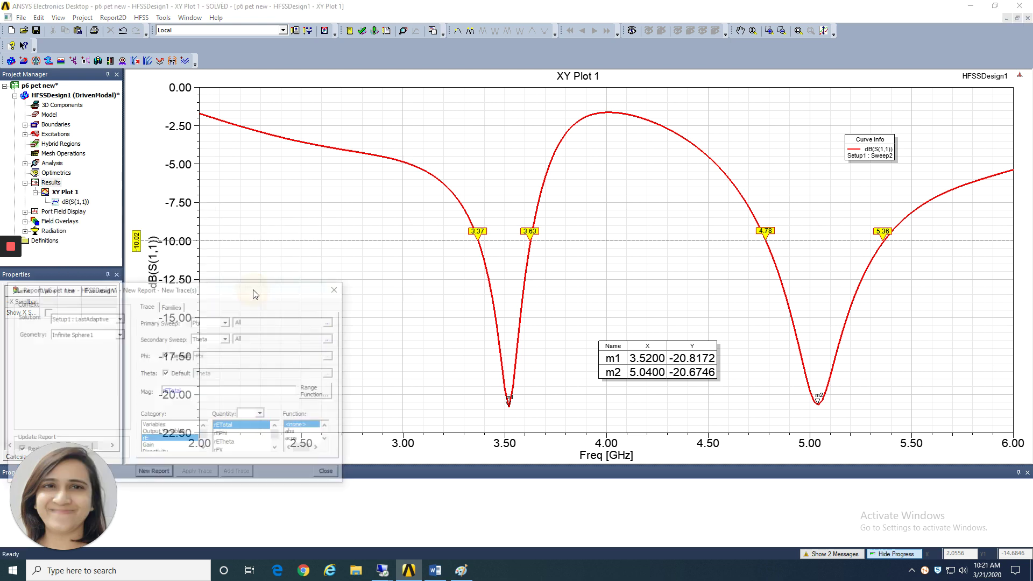
{"action": "left_click_drag", "start_coordinate": [458, 92], "coordinate": [436, 87]}
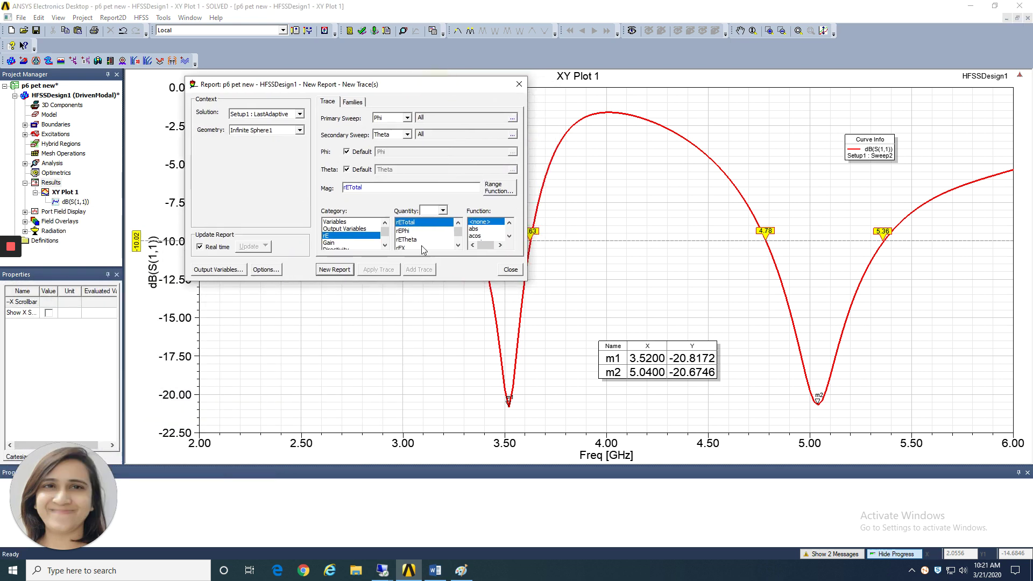
{"action": "left_click_drag", "start_coordinate": [458, 283], "coordinate": [448, 386]}
{"action": "left_click", "coordinate": [328, 243]}
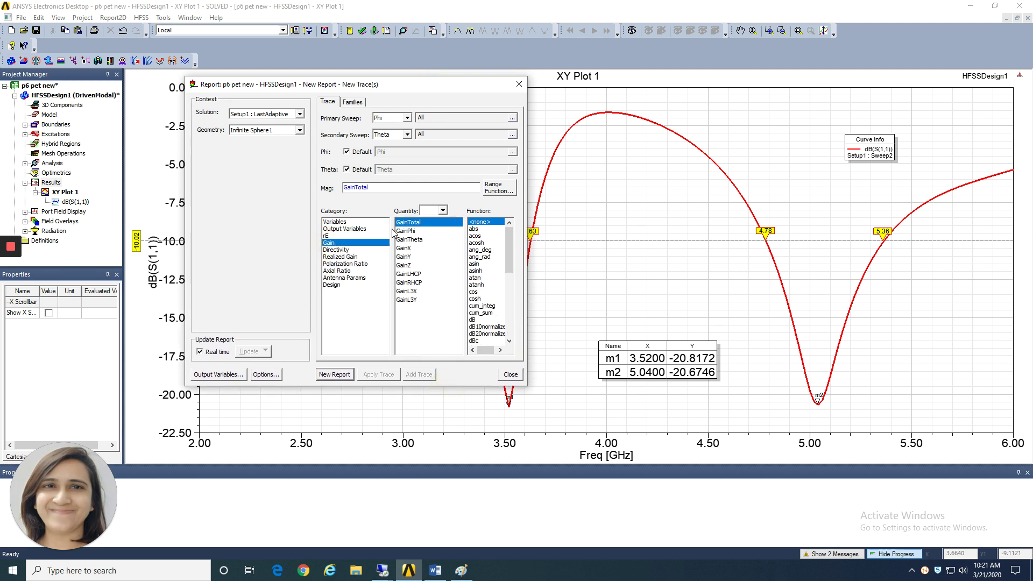
{"action": "left_click", "coordinate": [478, 306]}
{"action": "left_click", "coordinate": [473, 320]}
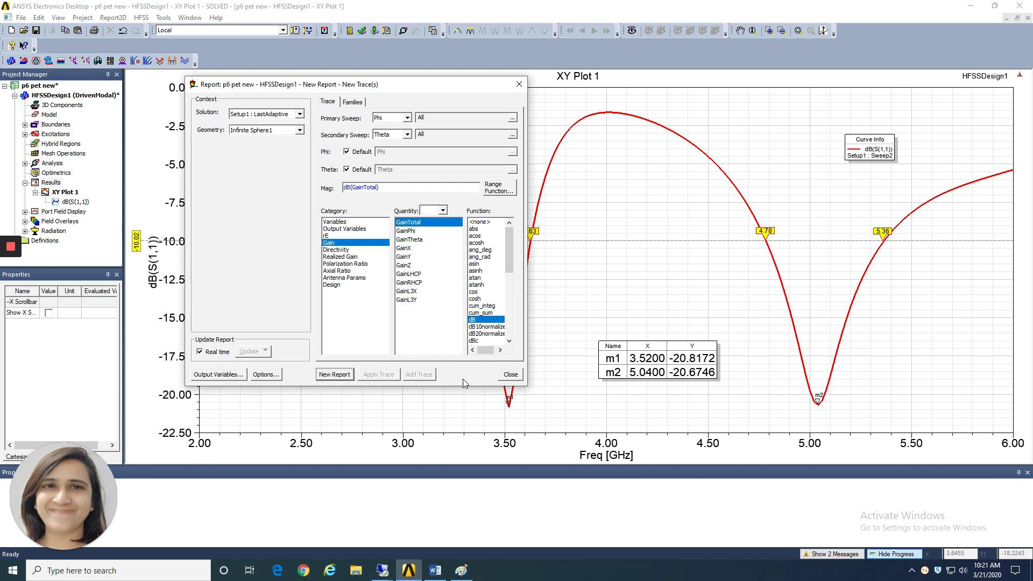
{"action": "left_click", "coordinate": [336, 375]}
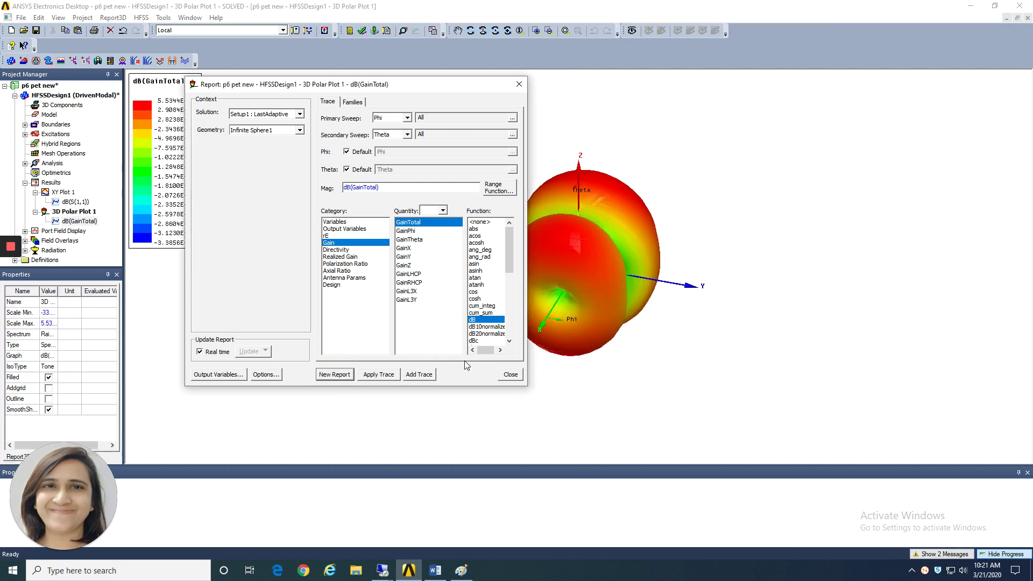
Rotate the dB(GainTotal) pattern to a side view and move its legend beside it.
{"action": "left_click", "coordinate": [509, 375]}
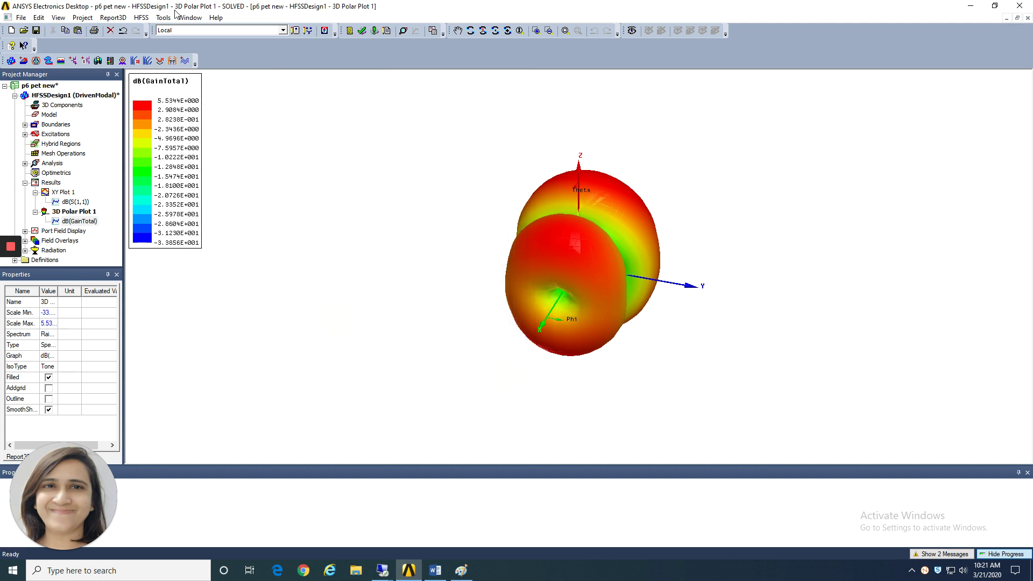
{"action": "left_click", "coordinate": [470, 30]}
{"action": "left_click_drag", "start_coordinate": [554, 263], "coordinate": [412, 237]}
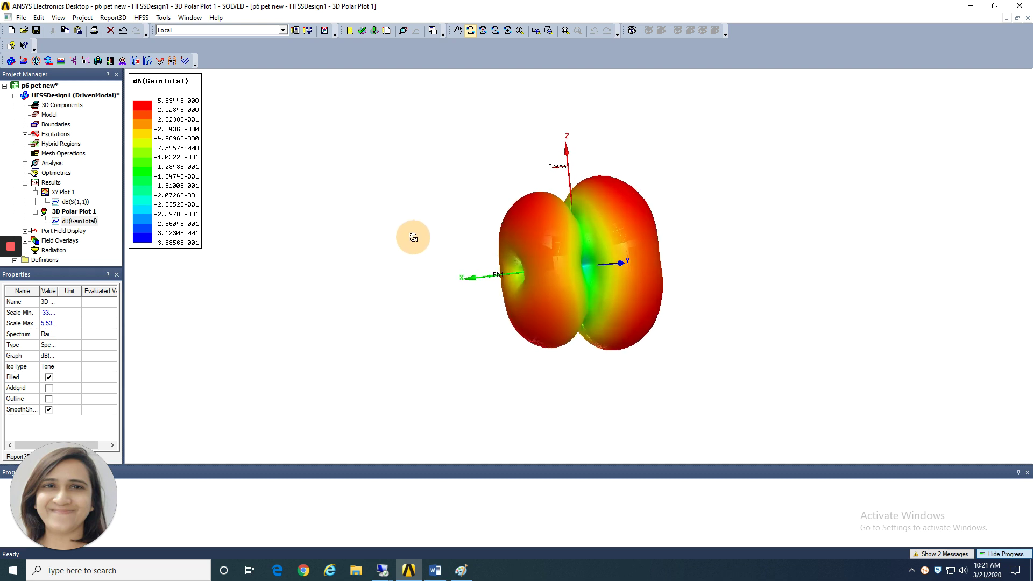
{"action": "left_click", "coordinate": [373, 218]}
{"action": "key", "text": "Escape"}
{"action": "left_click_drag", "start_coordinate": [159, 85], "coordinate": [404, 176]}
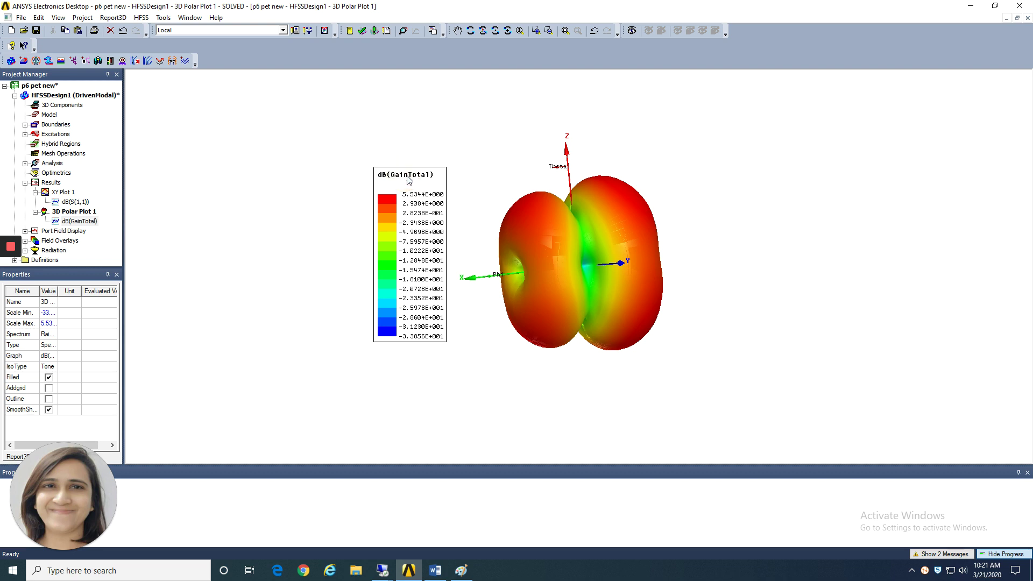
{"action": "left_click", "coordinate": [407, 178]}
{"action": "double_click", "coordinate": [409, 179]}
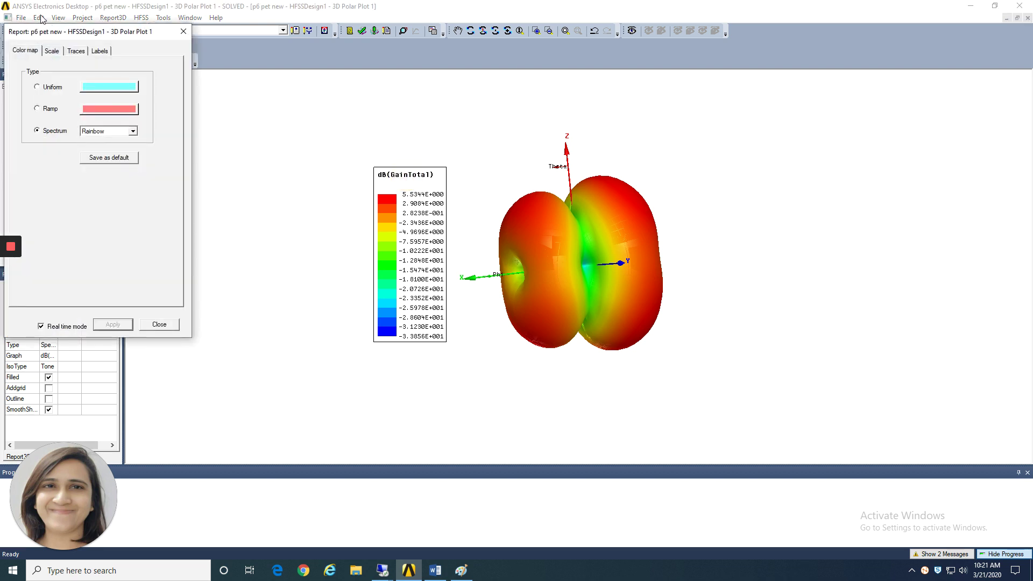
Set the gain legend's Number Format Type to Auto so values show as decimals.
{"action": "left_click", "coordinate": [51, 51]}
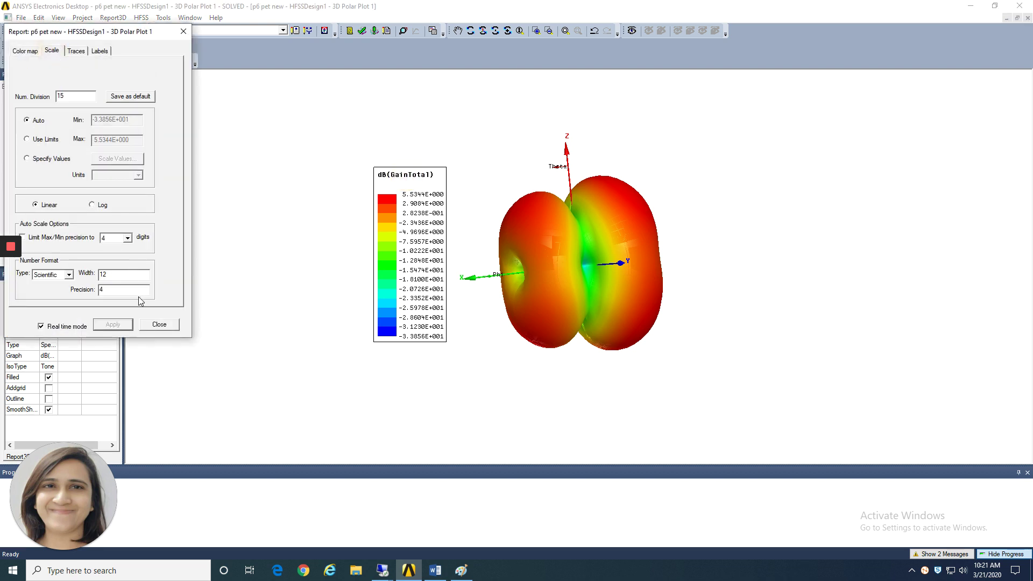
{"action": "left_click", "coordinate": [69, 274]}
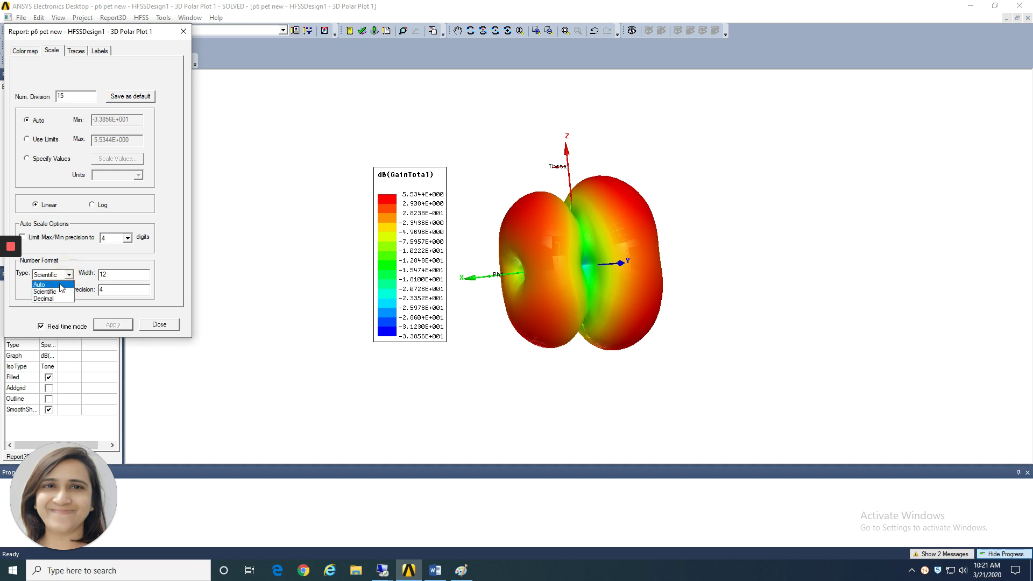
{"action": "left_click", "coordinate": [60, 283]}
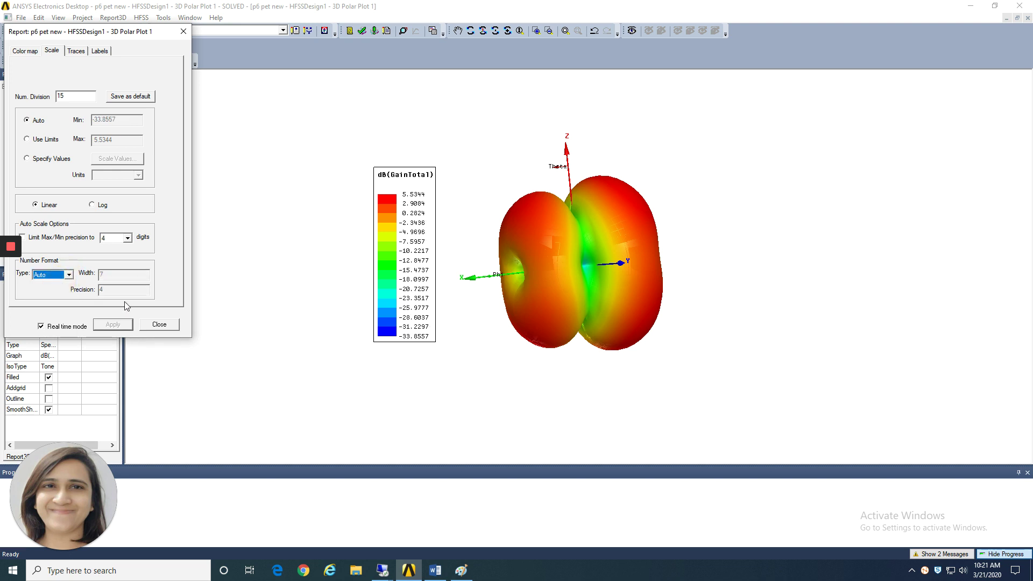
{"action": "left_click", "coordinate": [53, 332]}
{"action": "left_click", "coordinate": [169, 325]}
Nudge the legend right, review the colour-key settings, and bring the Paint antenna drawing forward.
{"action": "left_click_drag", "start_coordinate": [422, 184], "coordinate": [466, 186]}
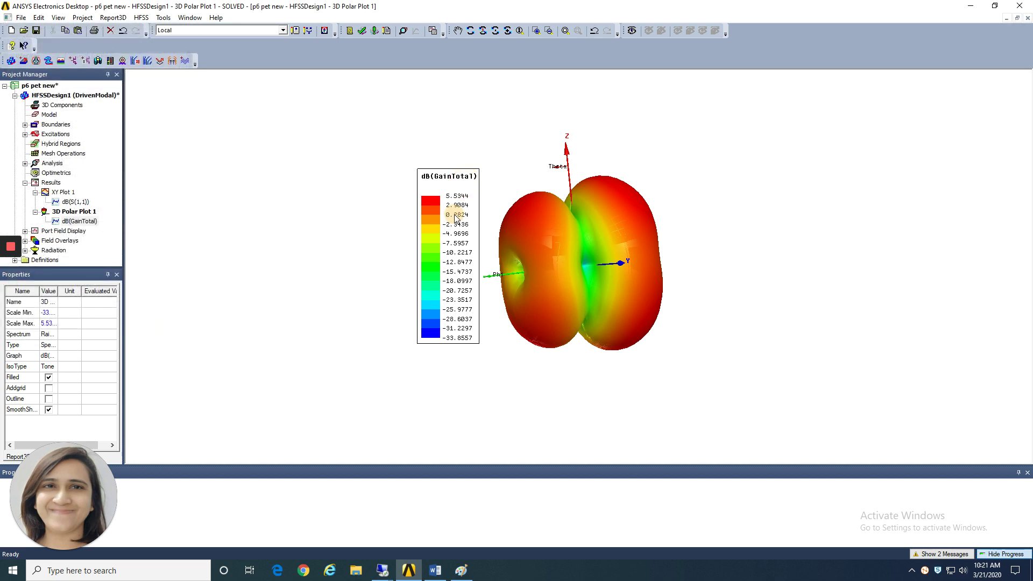
{"action": "double_click", "coordinate": [443, 180]}
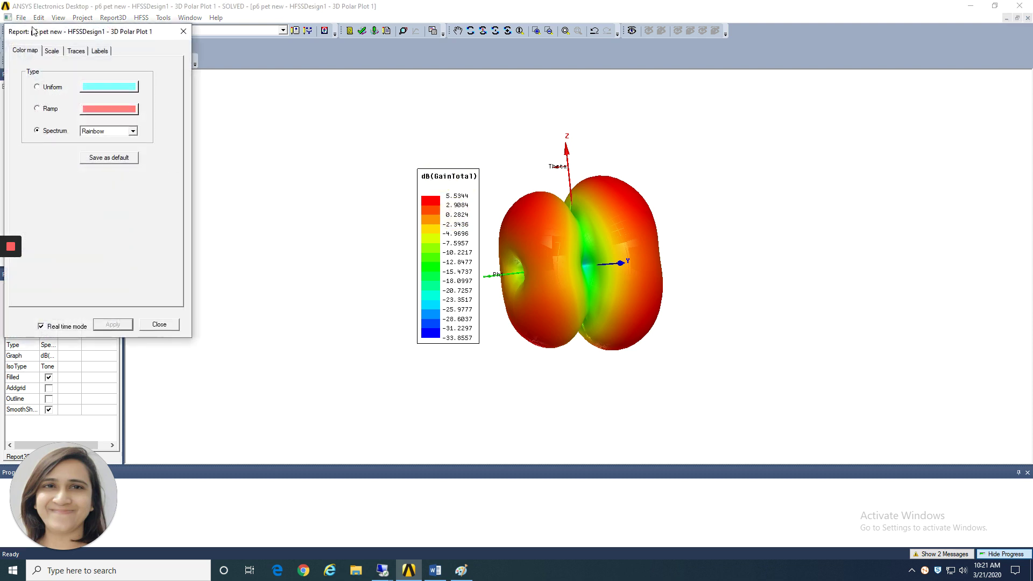
{"action": "left_click", "coordinate": [53, 52]}
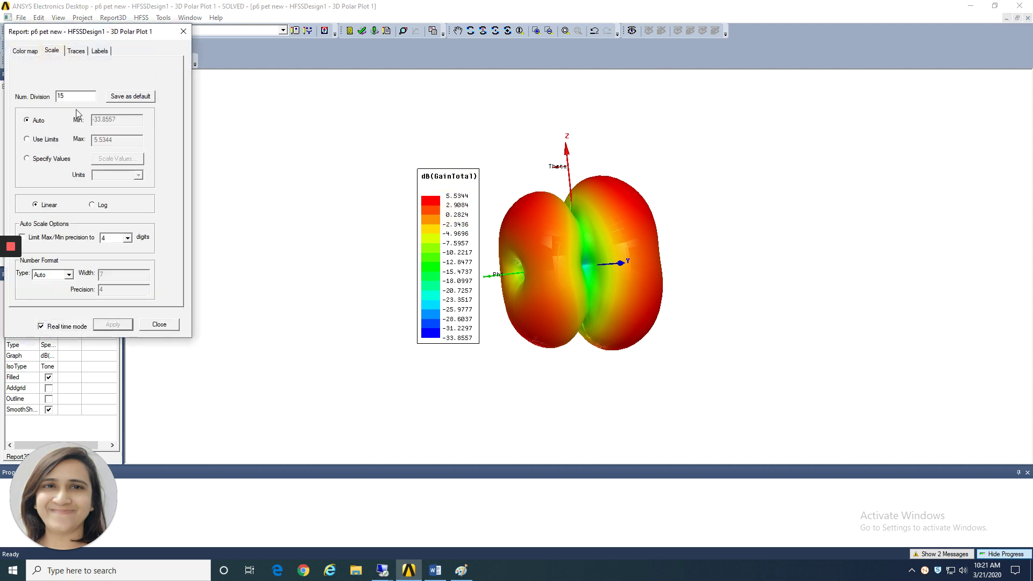
{"action": "left_click", "coordinate": [99, 50]}
{"action": "left_click", "coordinate": [77, 52]}
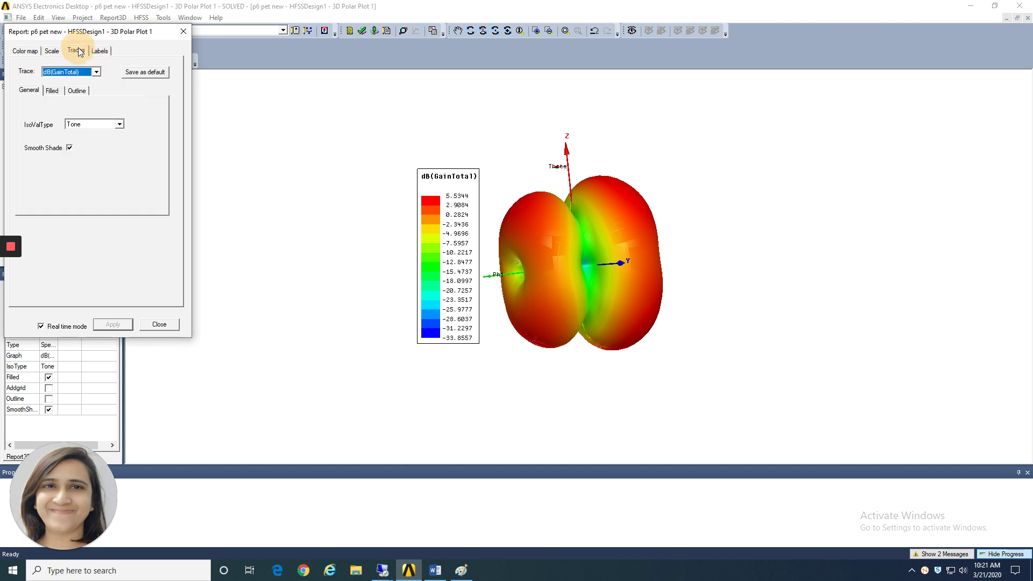
{"action": "left_click", "coordinate": [180, 31]}
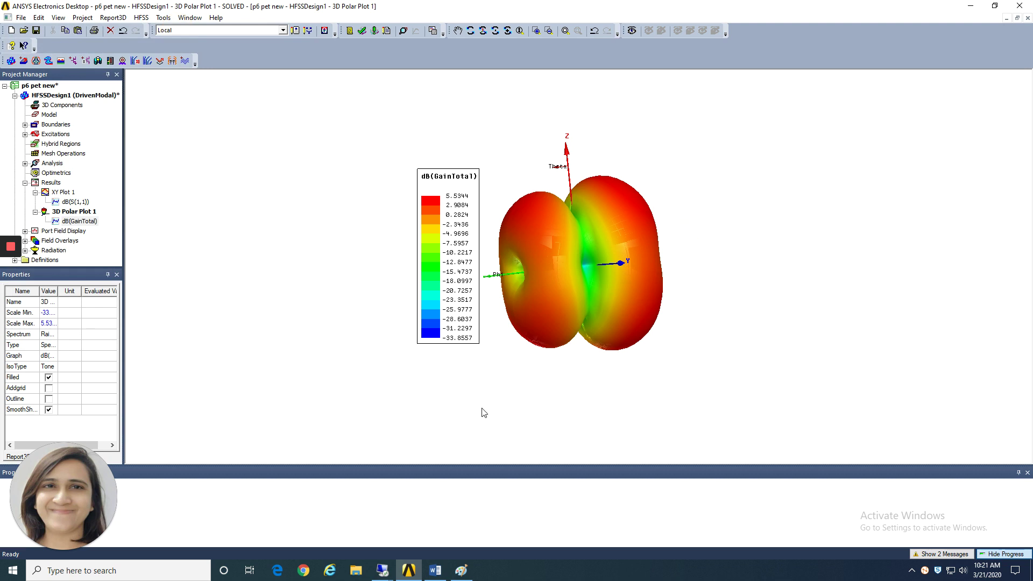
{"action": "left_click", "coordinate": [461, 570]}
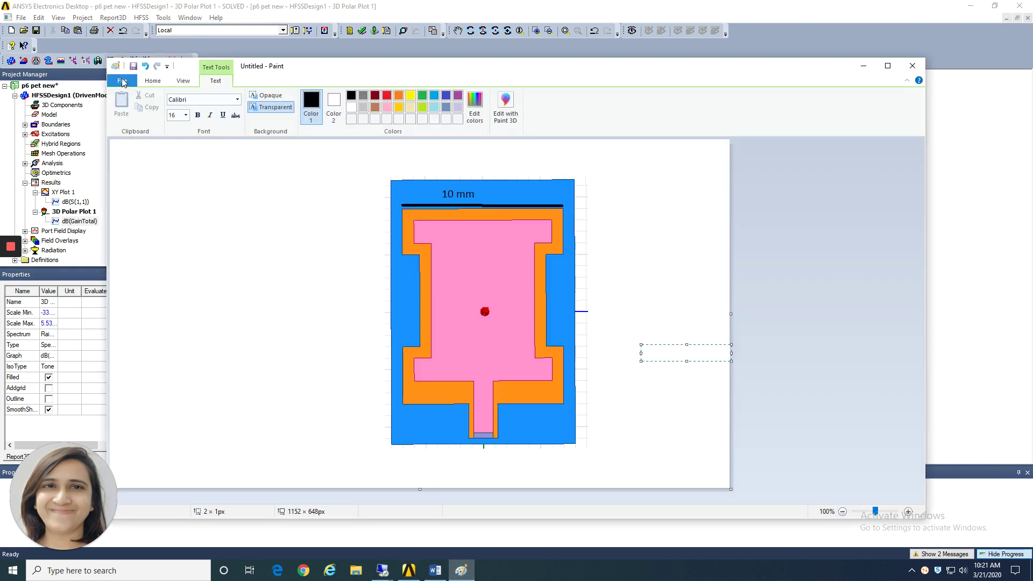
Copy the 3D gain plot in ANSYS Electronics Desktop as an image.
{"action": "left_click", "coordinate": [1010, 217]}
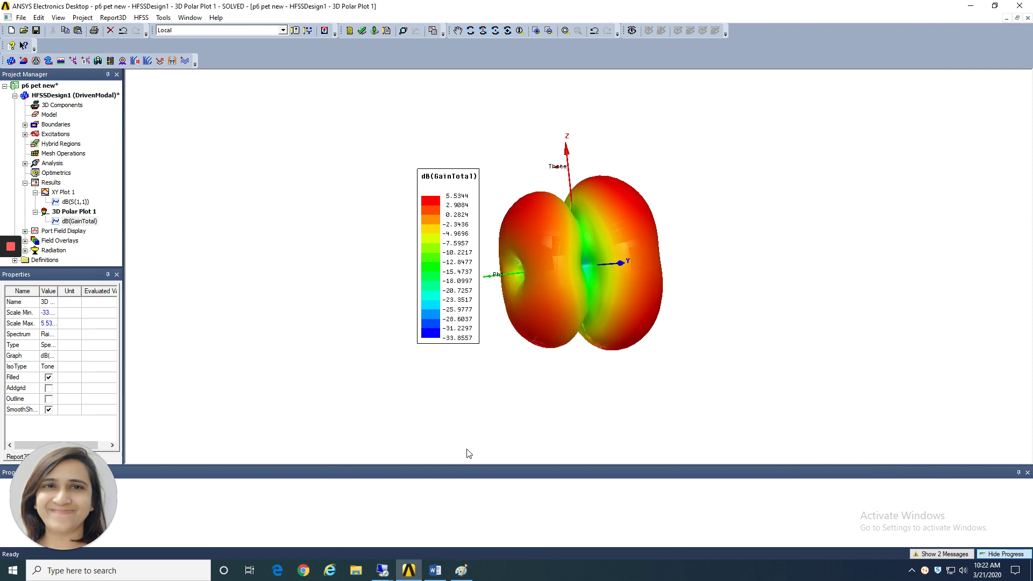
{"action": "right_click", "coordinate": [365, 257]}
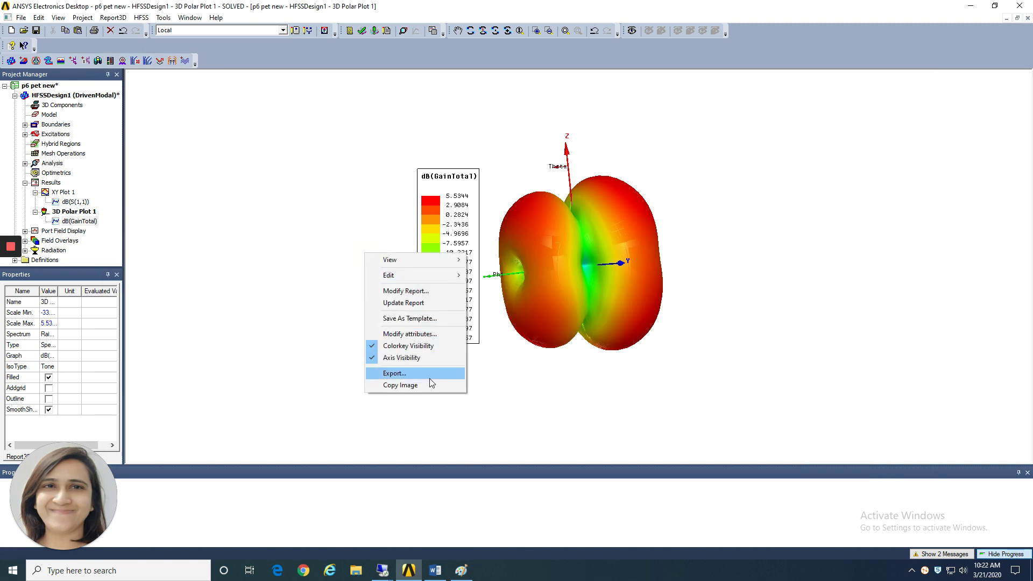
{"action": "left_click", "coordinate": [415, 385]}
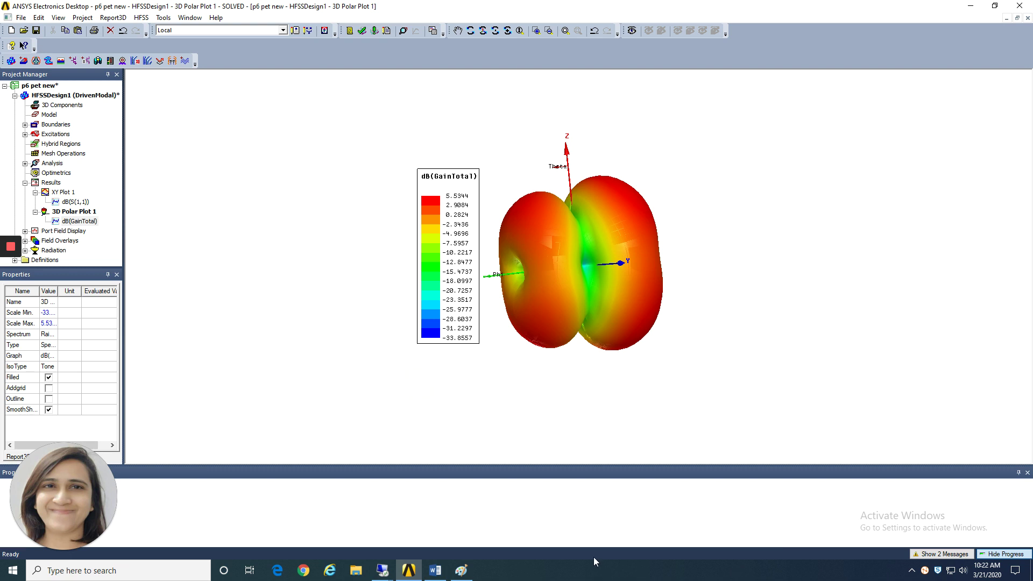
Paste the gain plot below the S11 plot in Word, undo it, and return to Paint.
{"action": "left_click", "coordinate": [435, 570]}
{"action": "left_click", "coordinate": [478, 466]}
{"action": "key", "text": "ctrl+v"}
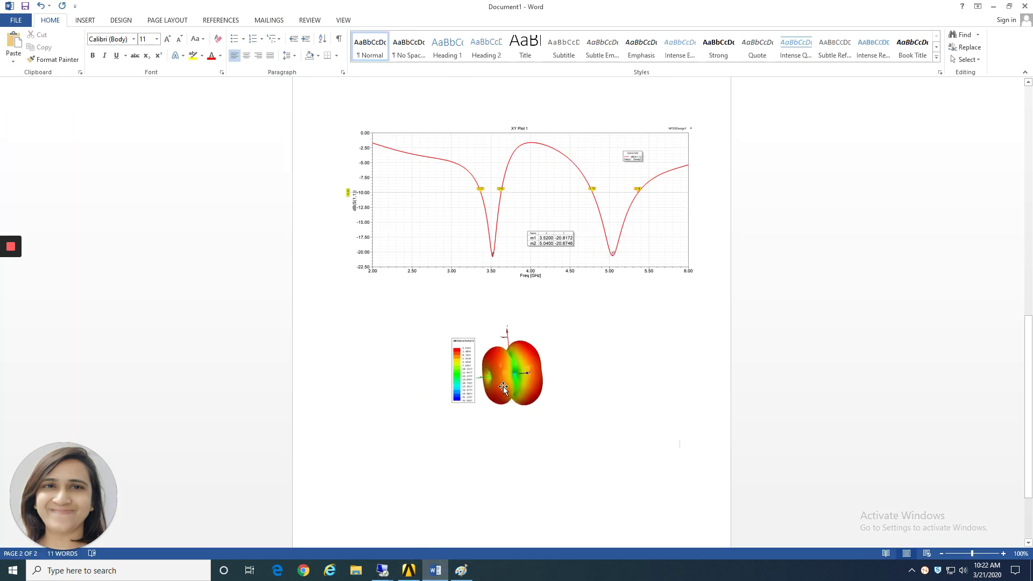
{"action": "left_click", "coordinate": [502, 386]}
{"action": "key", "text": "ctrl+z"}
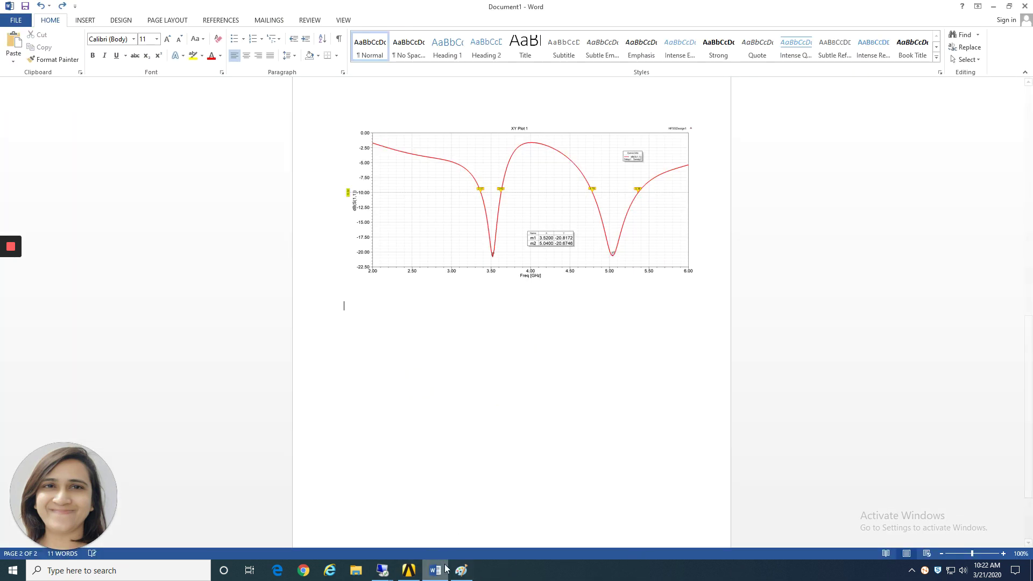
{"action": "left_click", "coordinate": [461, 570]}
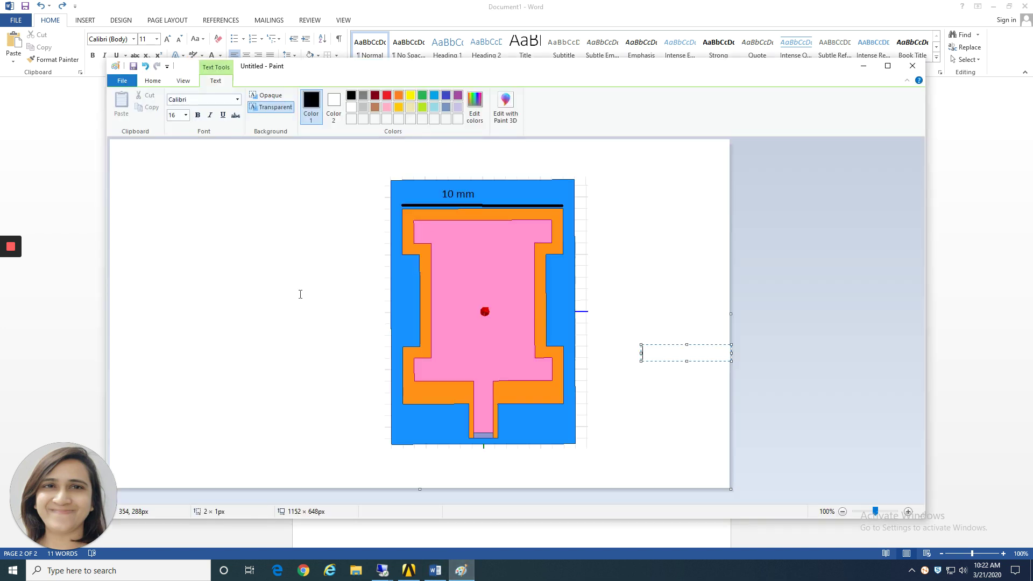
Paste the 3D gain plot into Paint and move it toward the upper left.
{"action": "left_click", "coordinate": [677, 392]}
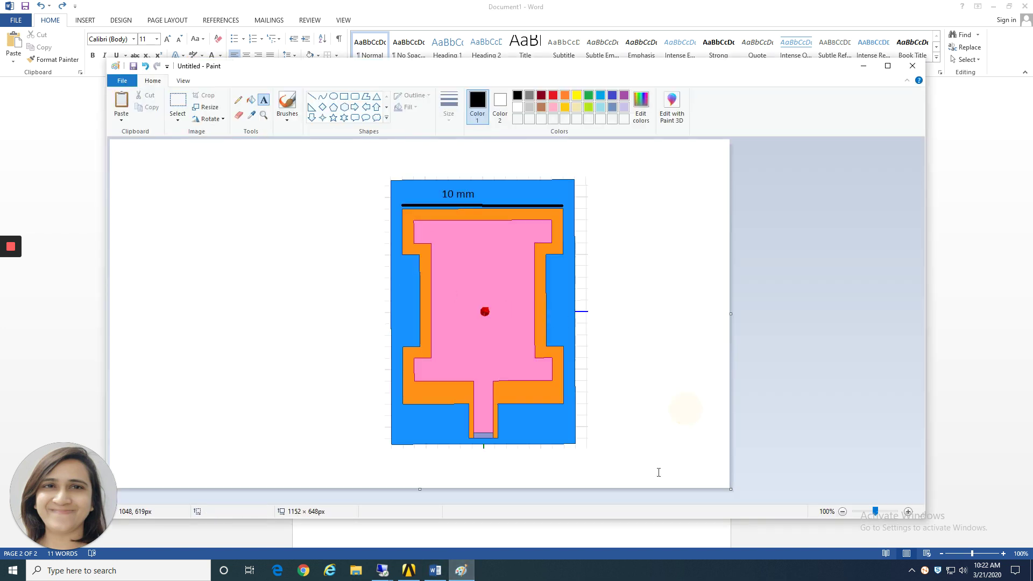
{"action": "key", "text": "ctrl+v"}
{"action": "left_click_drag", "start_coordinate": [479, 229], "coordinate": [428, 208]}
{"action": "left_click", "coordinate": [178, 104]}
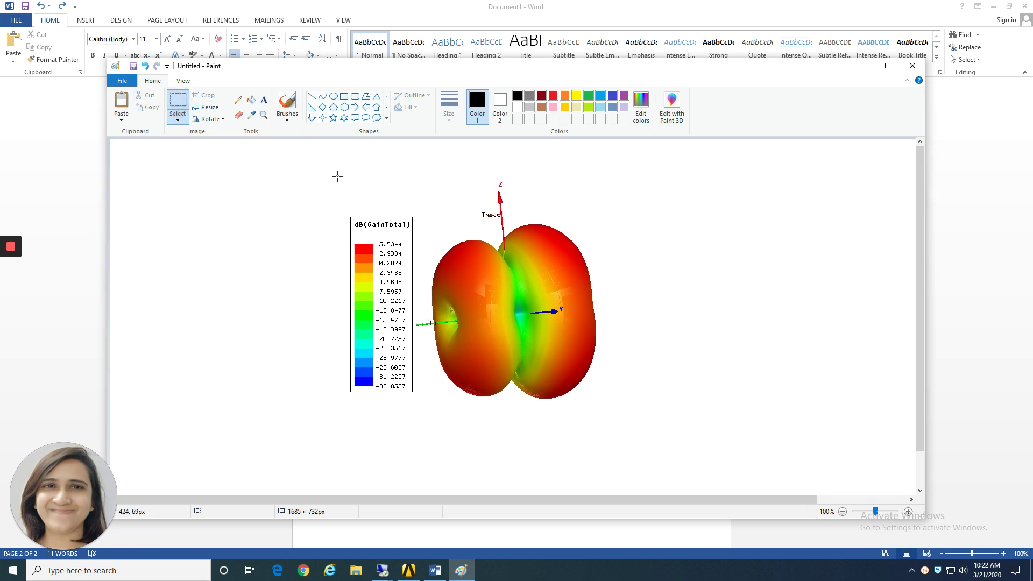
Try a free-form selection around the gain plot, then undo the distorted result.
{"action": "left_click", "coordinate": [206, 107]}
{"action": "left_click", "coordinate": [242, 306]}
{"action": "left_click", "coordinate": [177, 122]}
{"action": "left_click", "coordinate": [200, 156]}
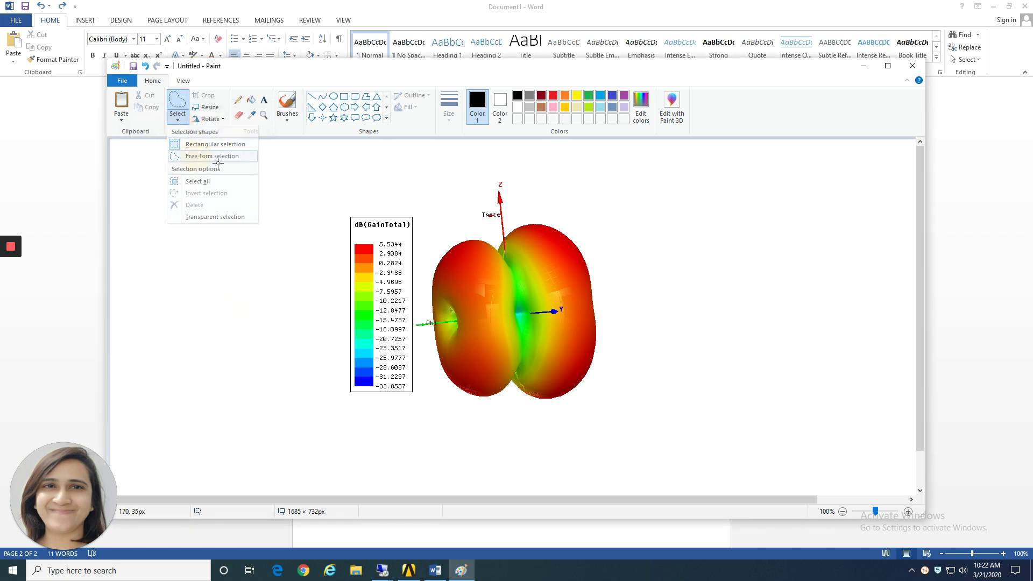
{"action": "mouse_move", "coordinate": [308, 161]}
{"action": "left_mouse_down"}
{"action": "mouse_move", "coordinate": [606, 380]}
{"action": "mouse_move", "coordinate": [621, 414]}
{"action": "left_mouse_up"}
{"action": "key", "text": "ctrl+z"}
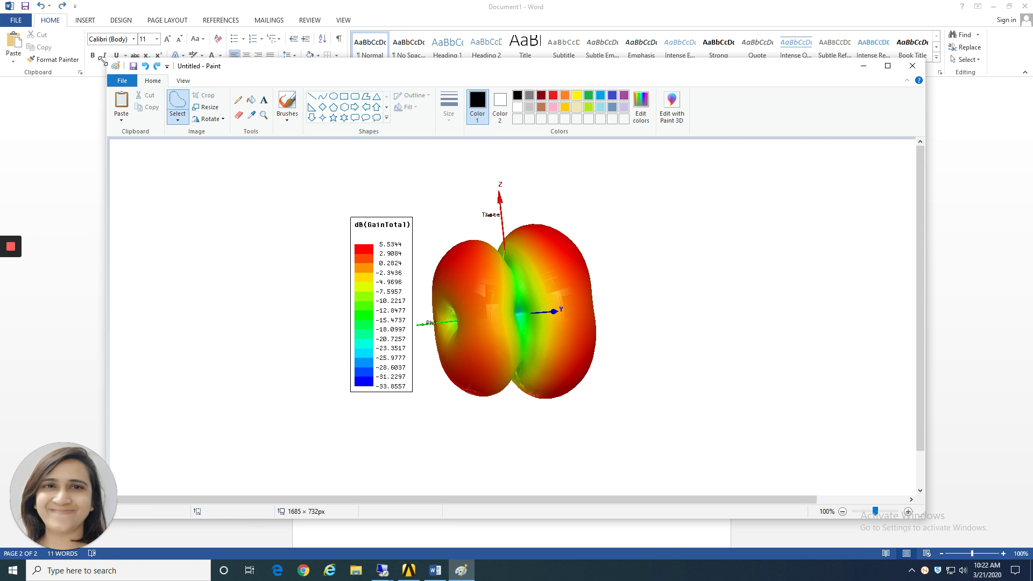
Copy a rectangular selection of the gain pattern and its legend in Paint.
{"action": "left_click", "coordinate": [177, 117]}
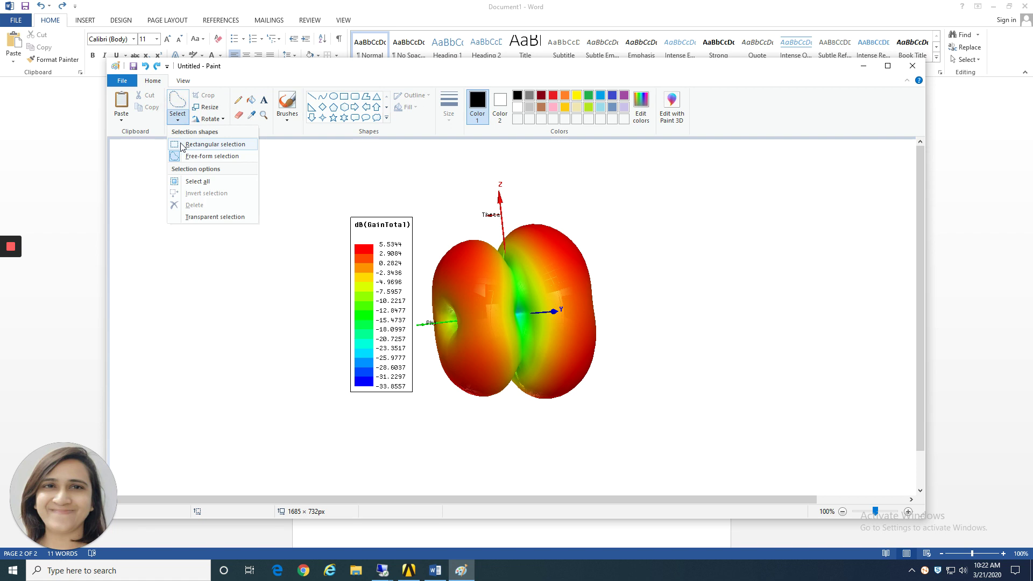
{"action": "left_click", "coordinate": [182, 145]}
{"action": "mouse_move", "coordinate": [333, 193]}
{"action": "left_mouse_down"}
{"action": "mouse_move", "coordinate": [551, 335]}
{"action": "mouse_move", "coordinate": [630, 411]}
{"action": "mouse_move", "coordinate": [609, 408]}
{"action": "left_mouse_up"}
{"action": "right_click", "coordinate": [542, 299]}
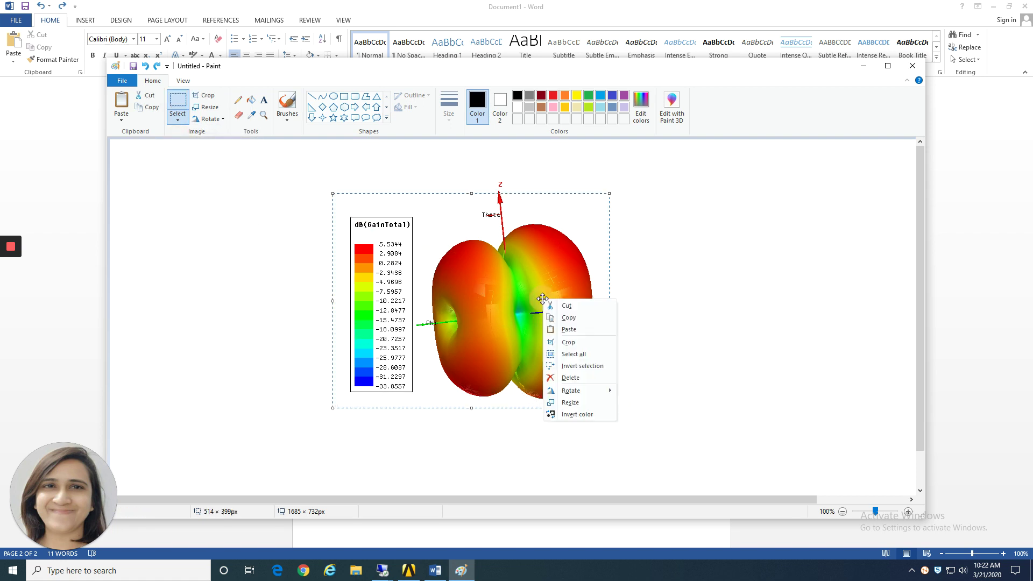
{"action": "left_click", "coordinate": [586, 319]}
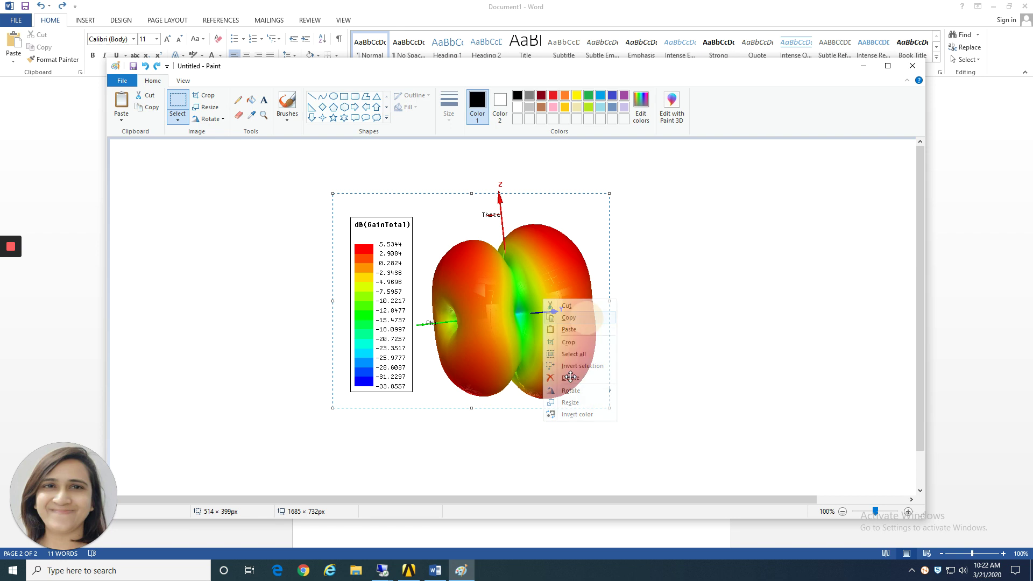
Paste the gain pattern into the Word report below the S11 plot.
{"action": "left_click", "coordinate": [428, 575]}
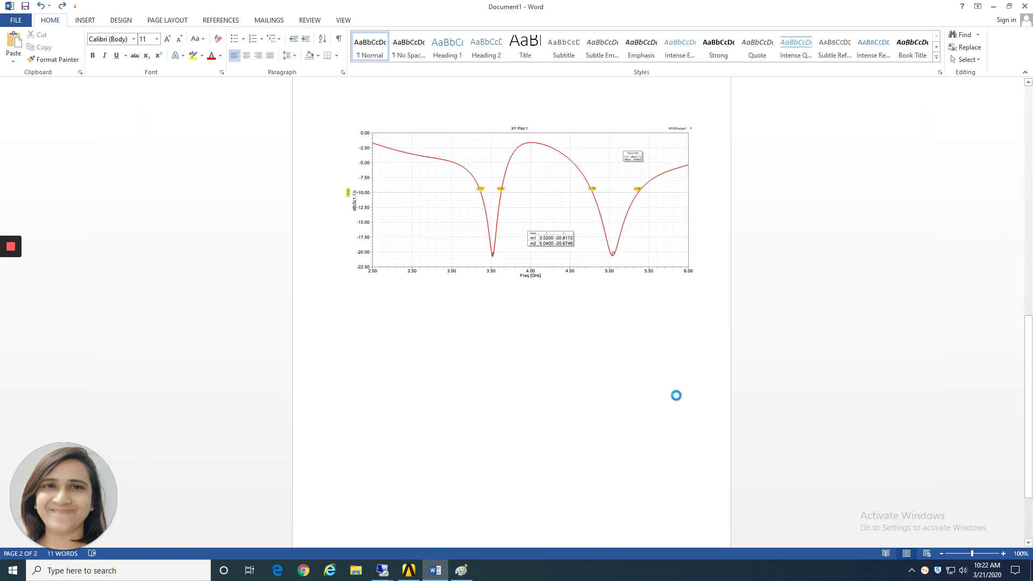
{"action": "key", "text": "ctrl+v"}
{"action": "left_click", "coordinate": [537, 419]}
{"action": "left_click", "coordinate": [524, 261]}
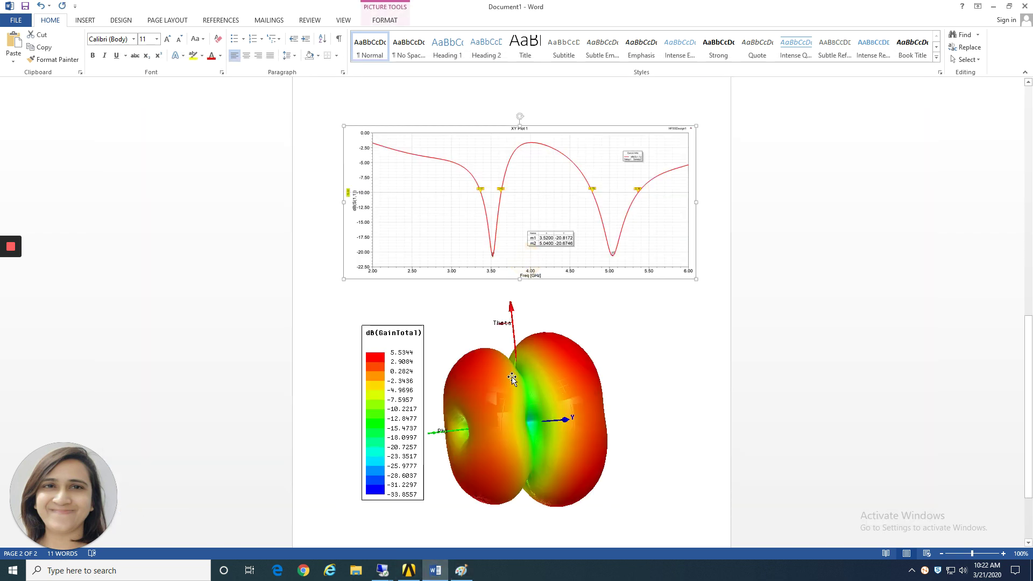
{"action": "scroll", "coordinate": [503, 399], "scroll_direction": "down", "scroll_amount": 3}
{"action": "scroll", "coordinate": [541, 149], "scroll_direction": "up", "scroll_amount": 2}
{"action": "left_click", "coordinate": [523, 176]}
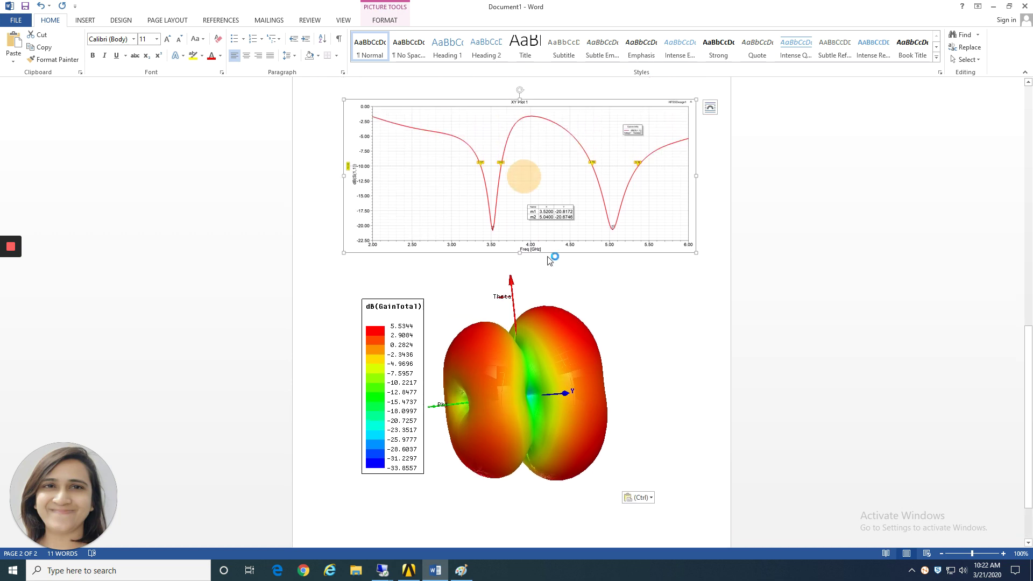
{"action": "left_click", "coordinate": [409, 570]}
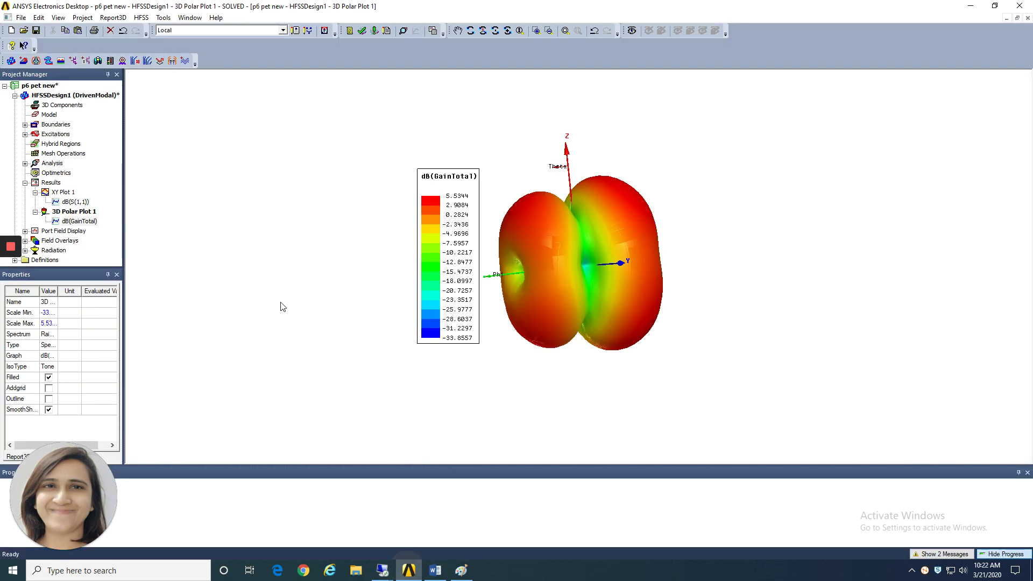
Display XY Plot 1's S11 curve, then reset Paint's selection shape to rectangular.
{"action": "double_click", "coordinate": [63, 192]}
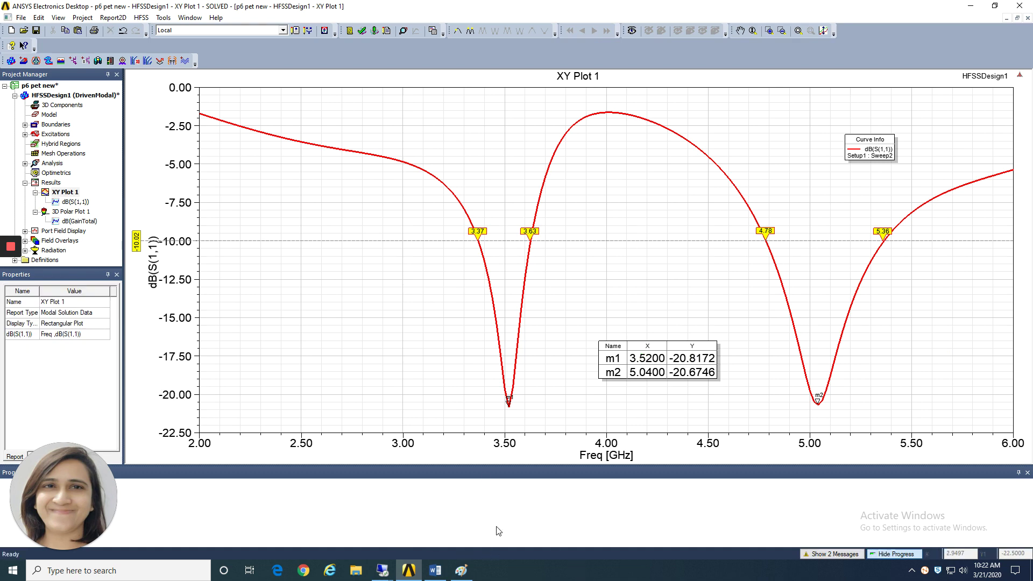
{"action": "left_click", "coordinate": [461, 571]}
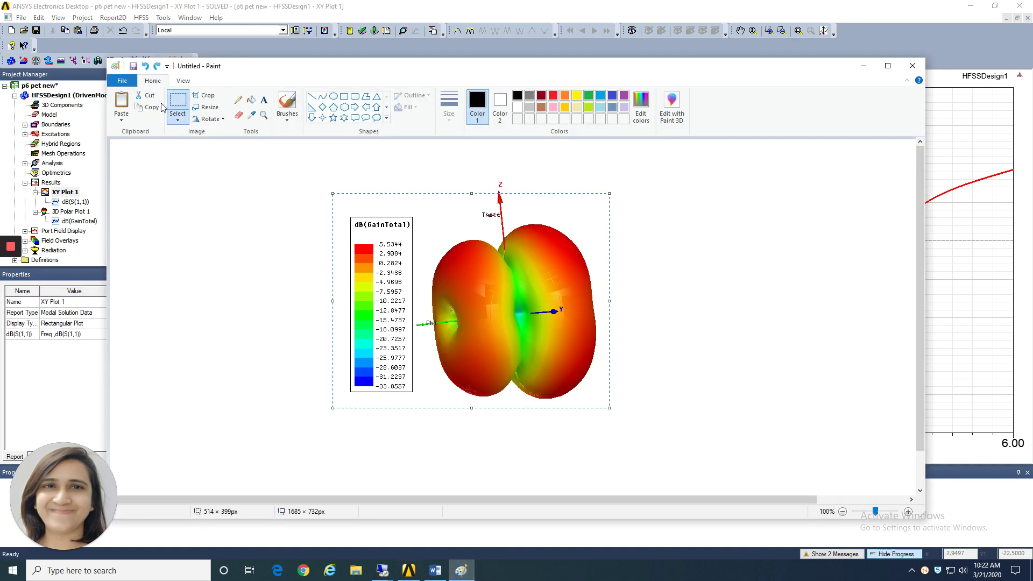
{"action": "left_click", "coordinate": [178, 102]}
{"action": "left_click", "coordinate": [177, 119]}
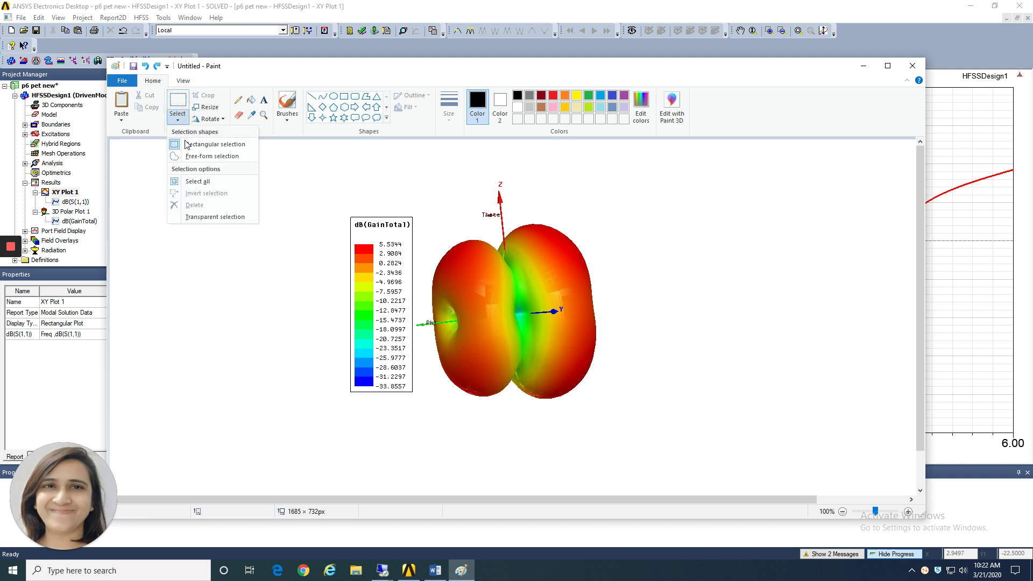
{"action": "left_click", "coordinate": [190, 145]}
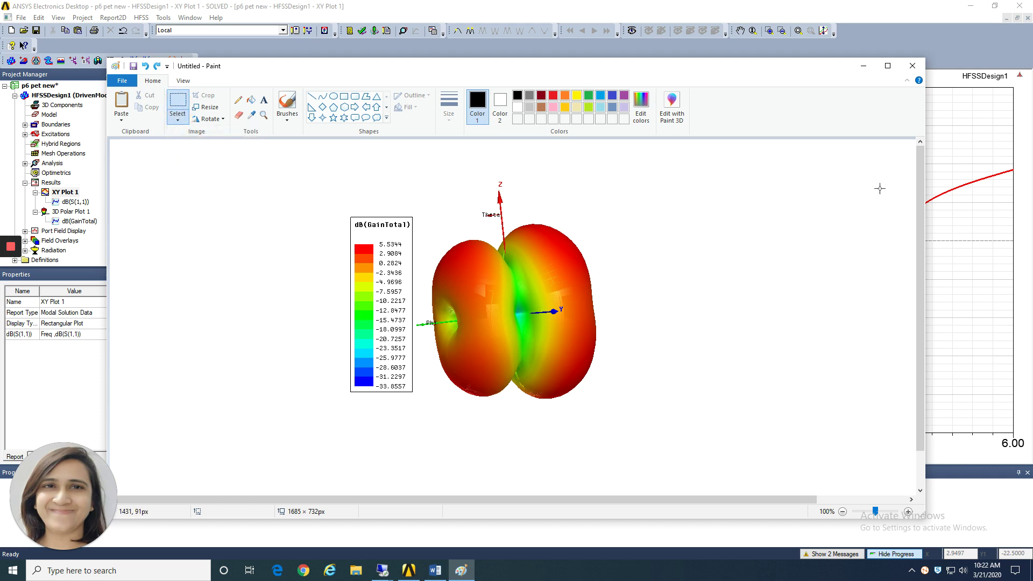
Launch Snipping Tool via Start search ('snipi') and start a rectangular snip.
{"action": "left_click", "coordinate": [956, 200]}
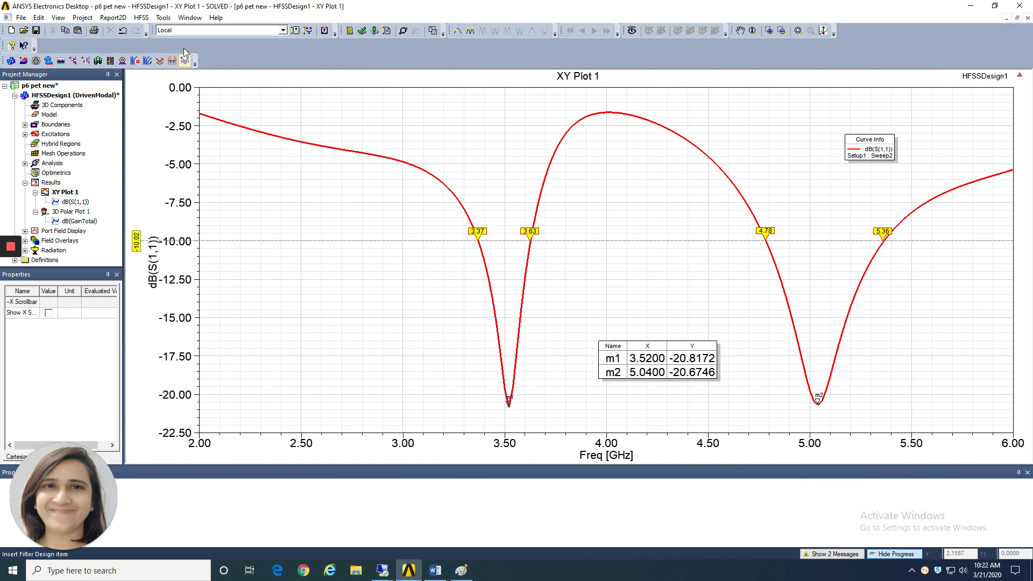
{"action": "key", "text": "super"}
{"action": "type", "text": "snipi"}
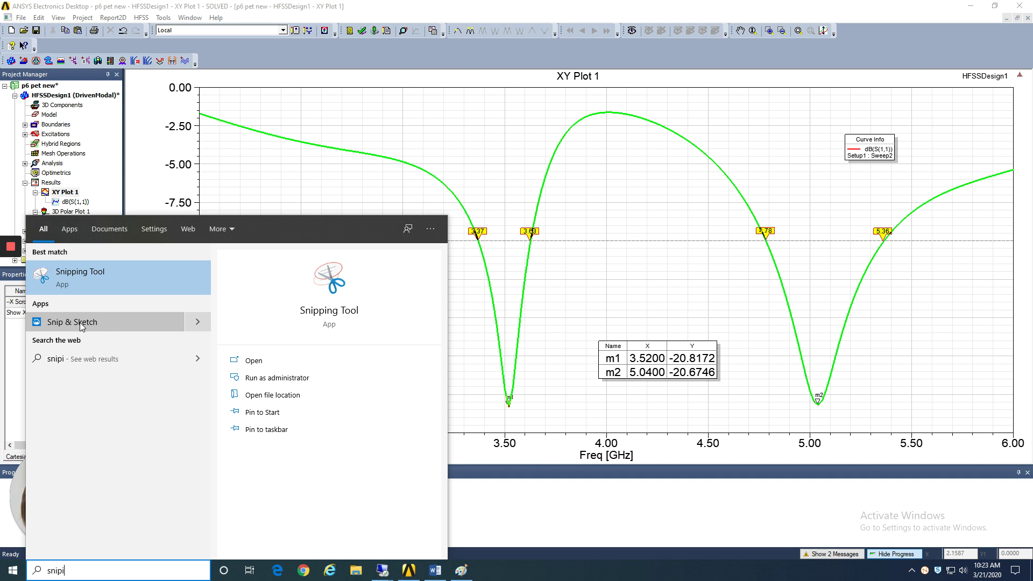
{"action": "left_click", "coordinate": [81, 277]}
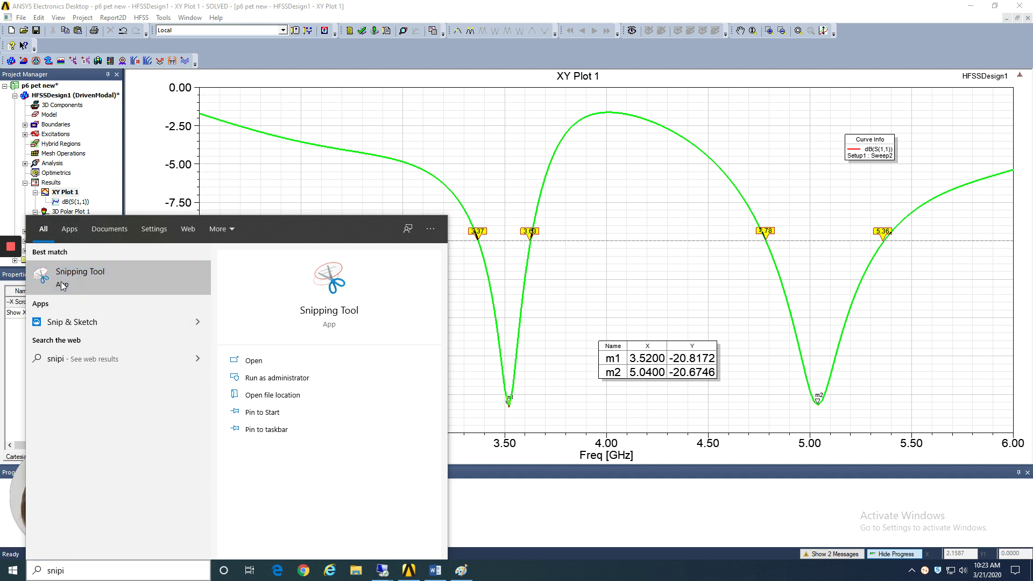
{"action": "left_click", "coordinate": [96, 176]}
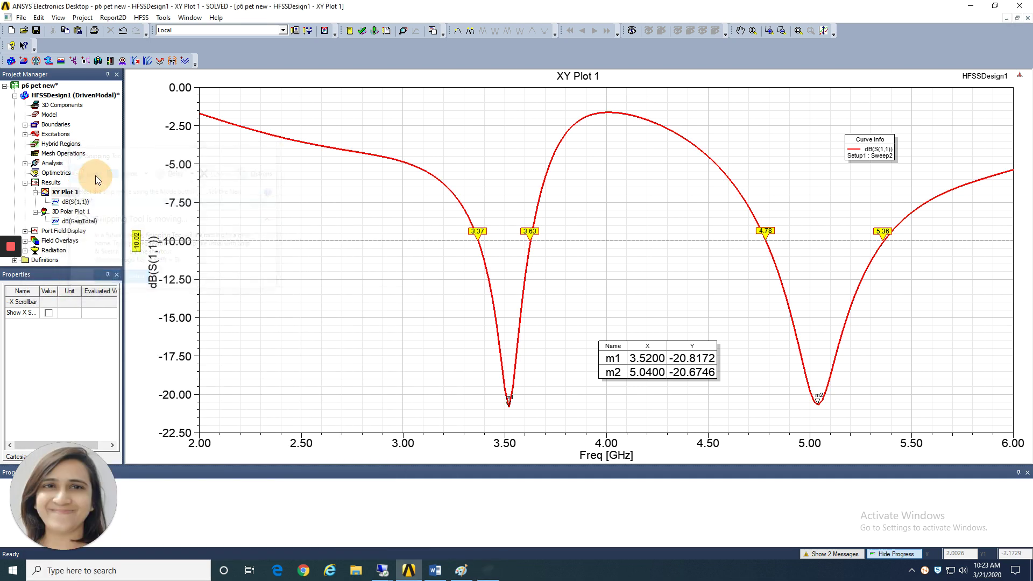
{"action": "left_click", "coordinate": [139, 175]}
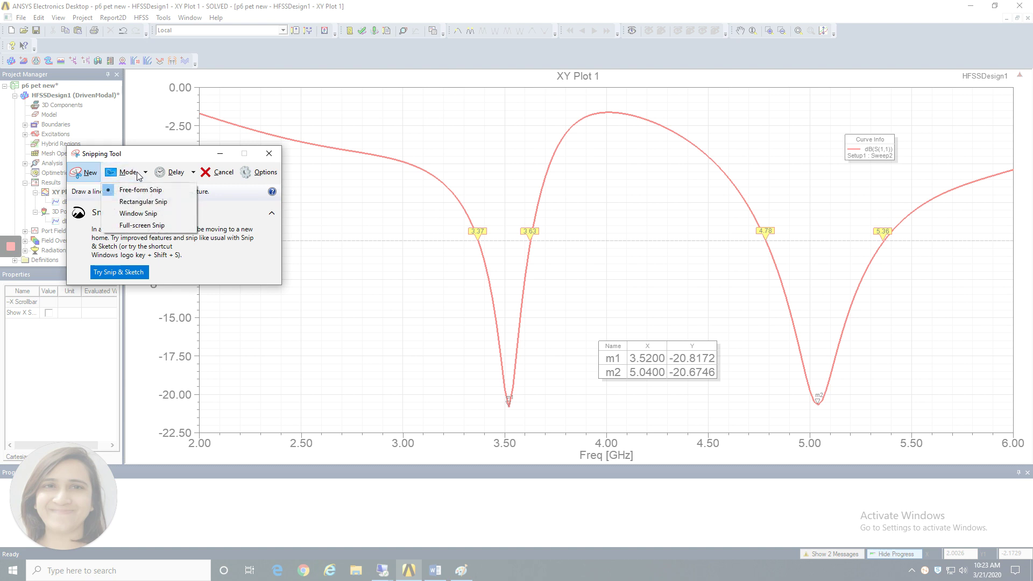
{"action": "left_click", "coordinate": [144, 202]}
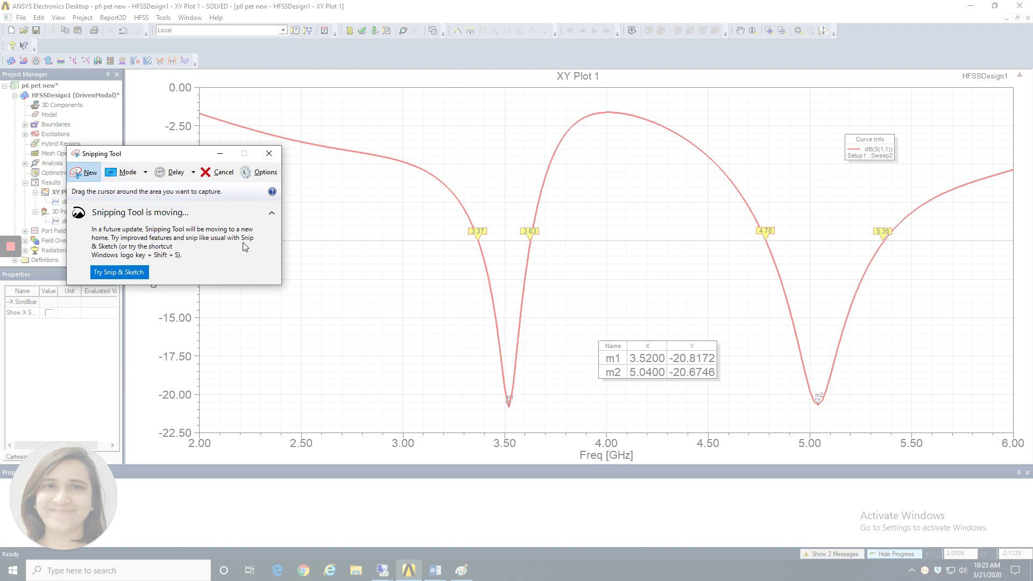
Cancel the pending snip, close Snipping Tool, and return to the Word report.
{"action": "left_click", "coordinate": [271, 213]}
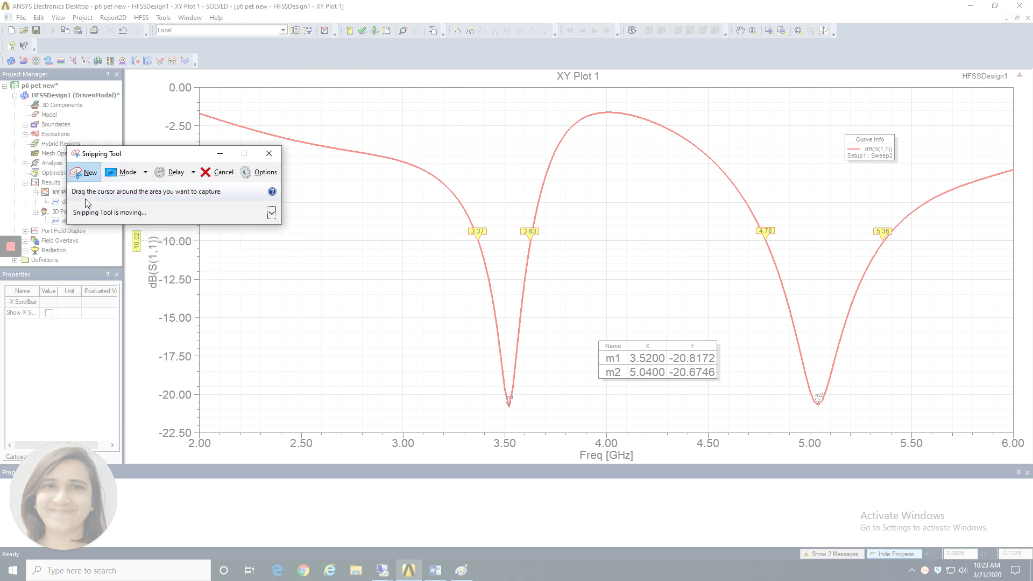
{"action": "key", "text": "Escape"}
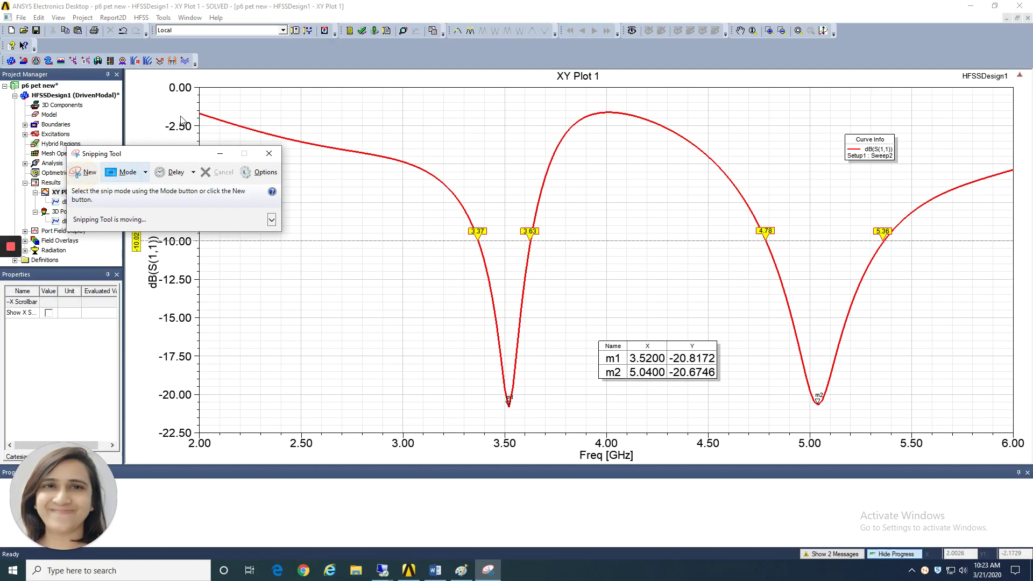
{"action": "left_click", "coordinate": [173, 174]}
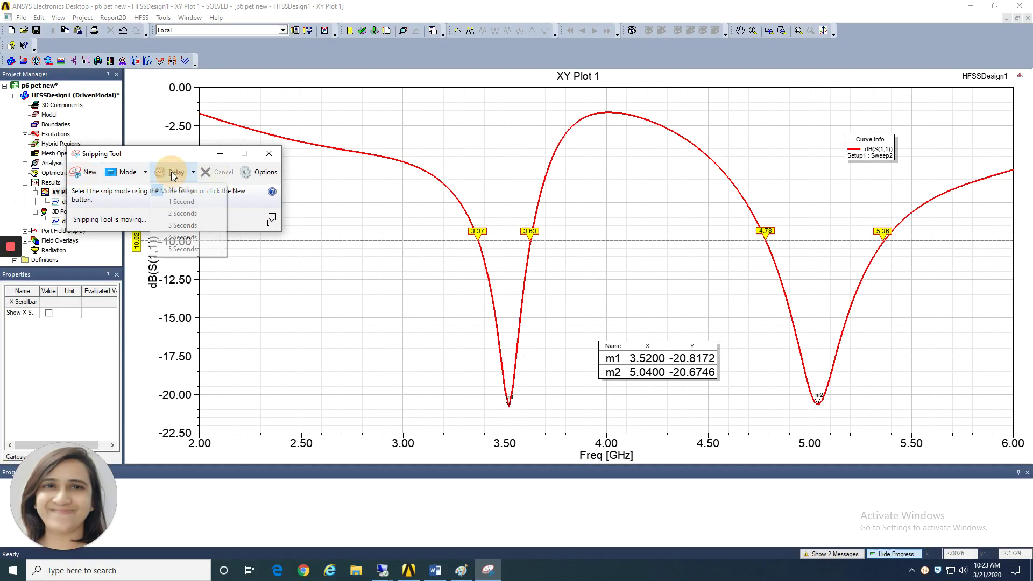
{"action": "left_click", "coordinate": [174, 175]}
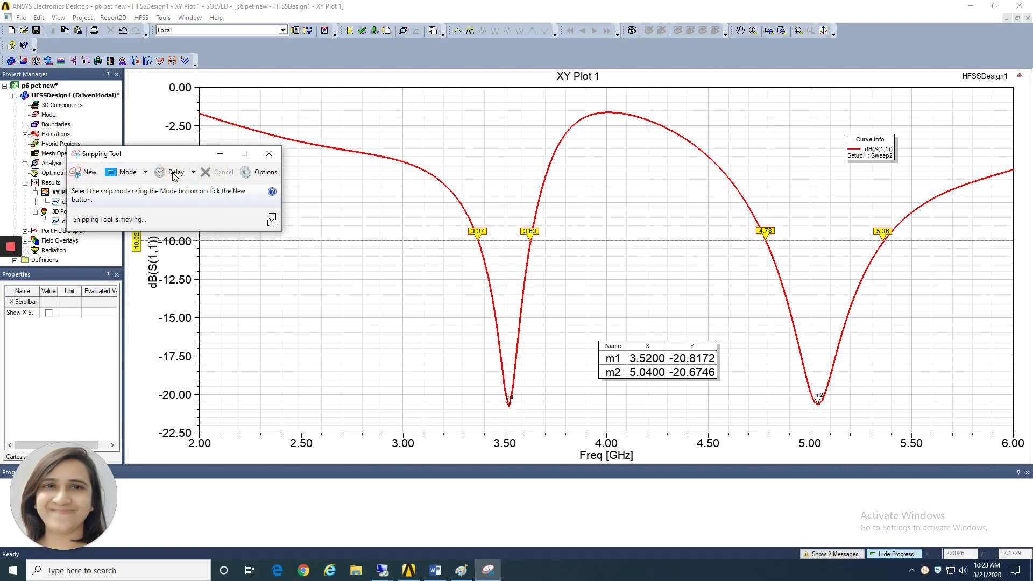
{"action": "left_click", "coordinate": [268, 154]}
{"action": "right_click", "coordinate": [295, 287]}
{"action": "left_click", "coordinate": [686, 414]}
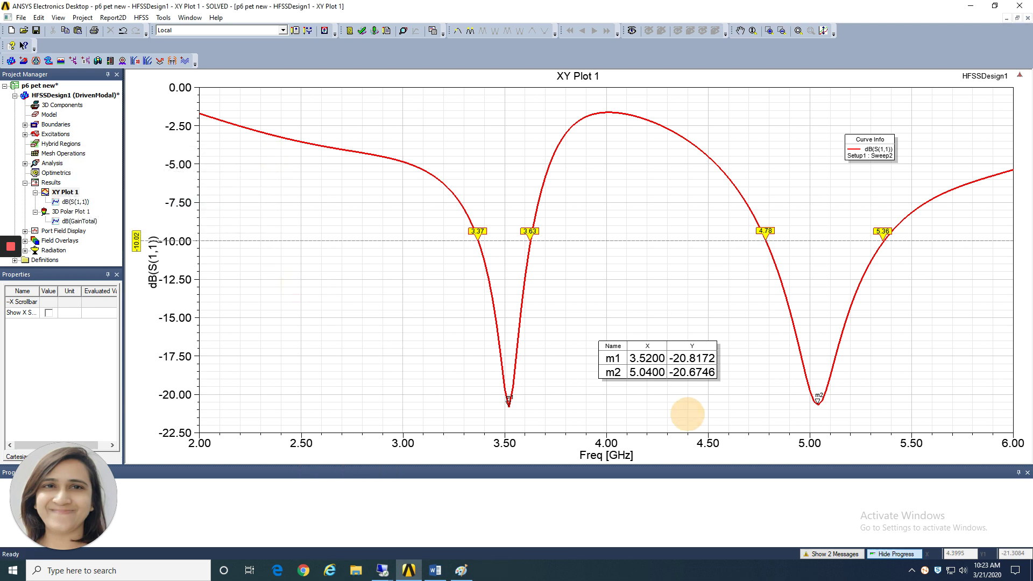
{"action": "left_click", "coordinate": [435, 570]}
{"action": "scroll", "coordinate": [410, 306], "scroll_direction": "up", "scroll_amount": 10}
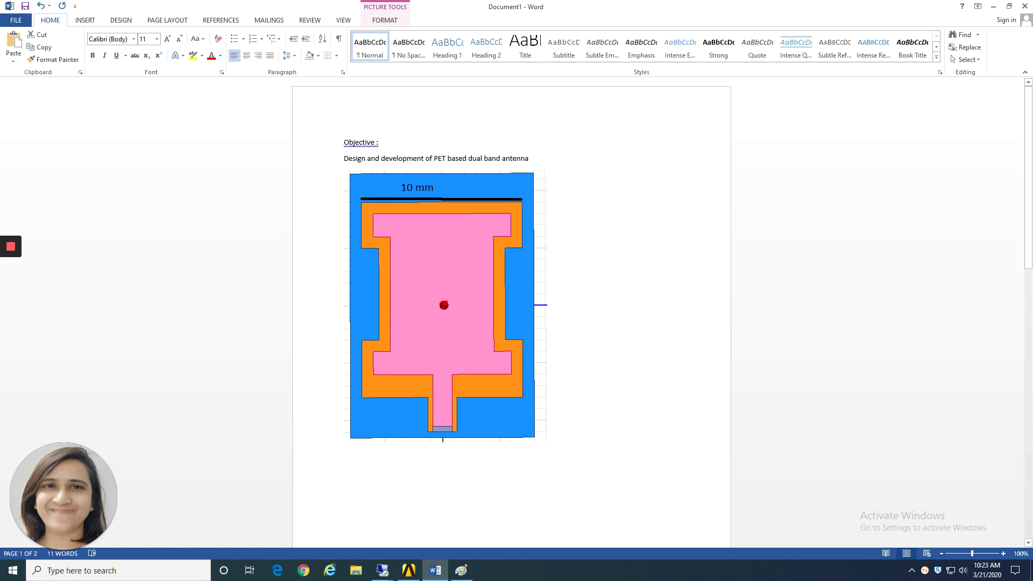
{"action": "scroll", "coordinate": [514, 272], "scroll_direction": "down", "scroll_amount": 10}
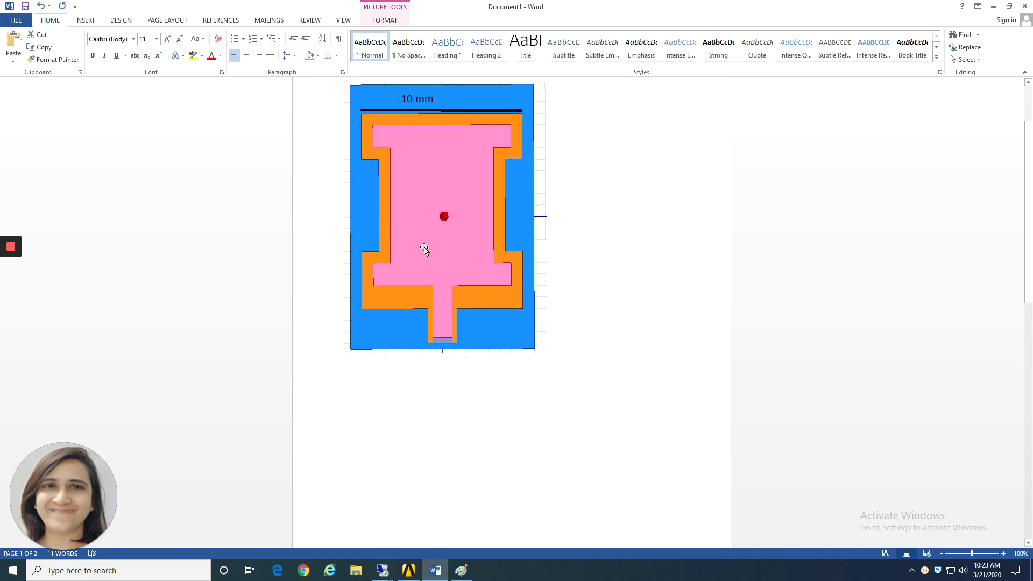
{"action": "scroll", "coordinate": [500, 368], "scroll_direction": "down", "scroll_amount": 3}
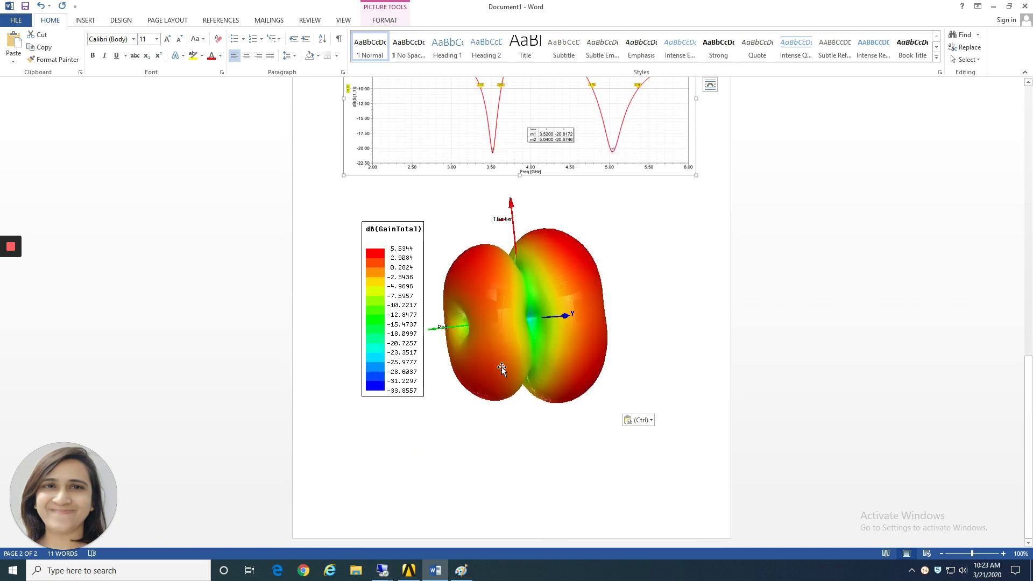
{"action": "scroll", "coordinate": [588, 373], "scroll_direction": "up", "scroll_amount": 7}
{"action": "scroll", "coordinate": [588, 373], "scroll_direction": "up", "scroll_amount": 8}
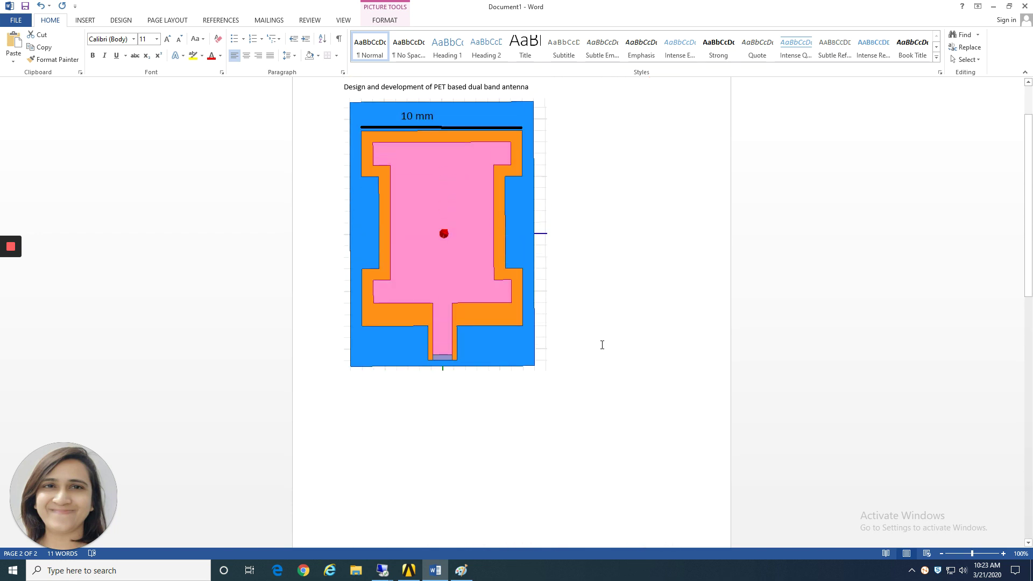
{"action": "scroll", "coordinate": [602, 324], "scroll_direction": "down", "scroll_amount": 4}
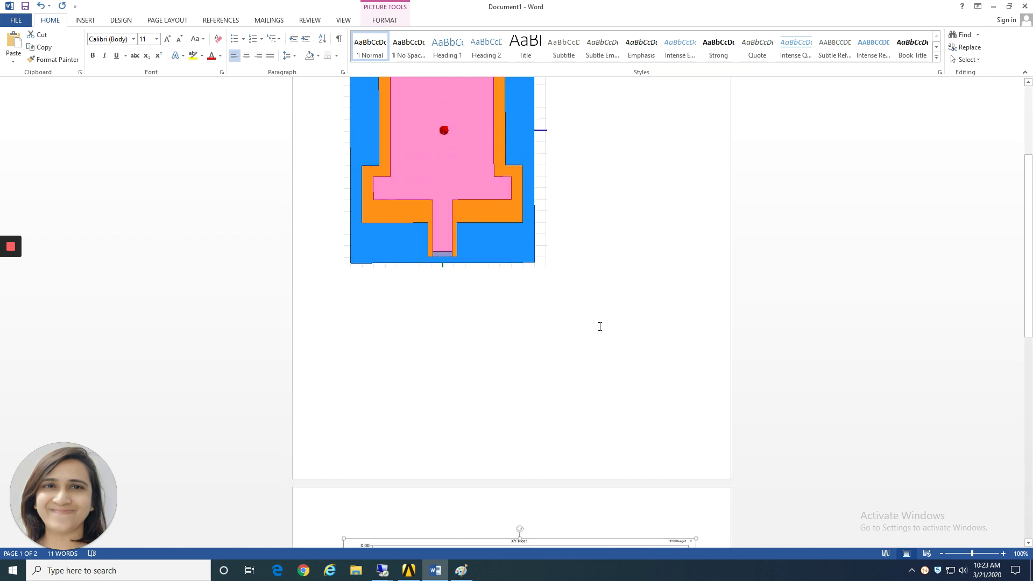
{"action": "scroll", "coordinate": [602, 325], "scroll_direction": "up", "scroll_amount": 6}
{"action": "scroll", "coordinate": [593, 360], "scroll_direction": "down", "scroll_amount": 6}
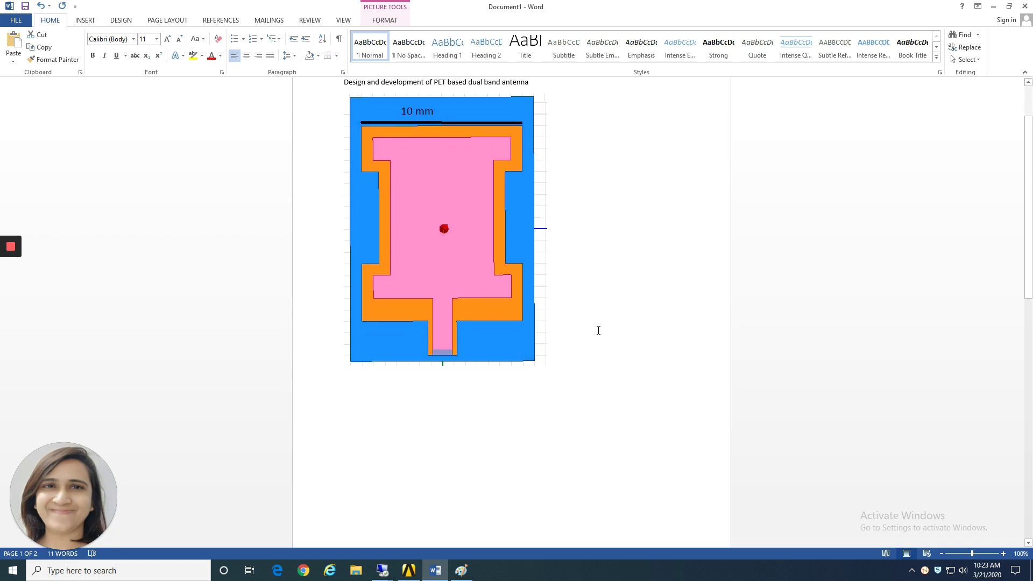
{"action": "scroll", "coordinate": [615, 316], "scroll_direction": "up", "scroll_amount": 6}
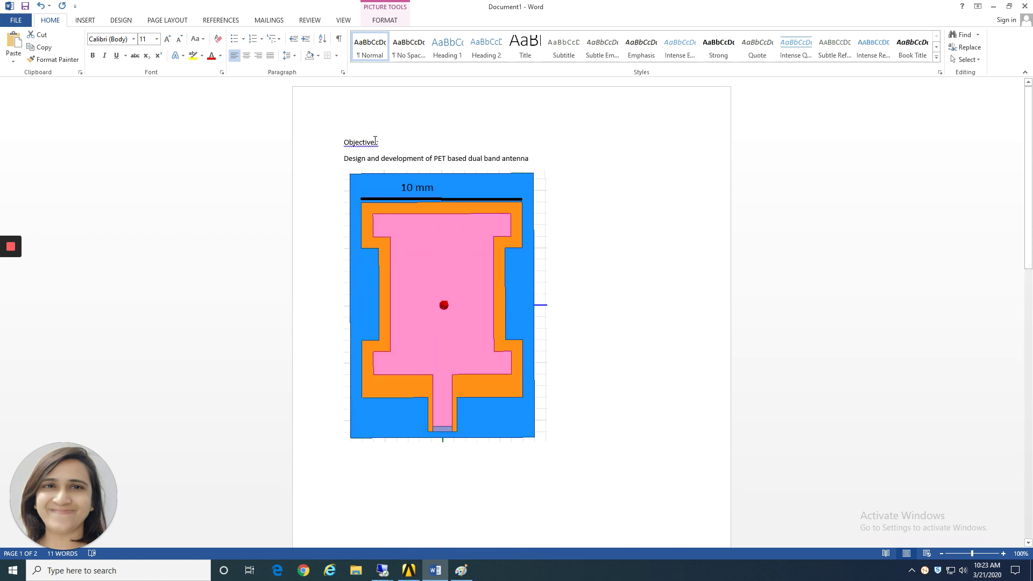
Insert 'ID Number' and 'Name' lines above the Objective heading.
{"action": "left_click", "coordinate": [375, 142]}
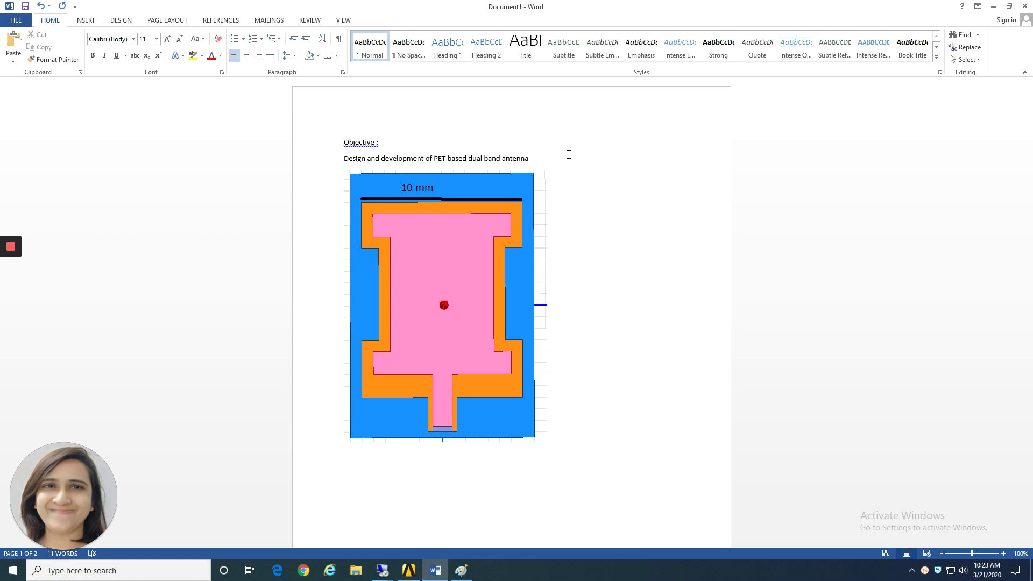
{"action": "key", "text": "Return"}
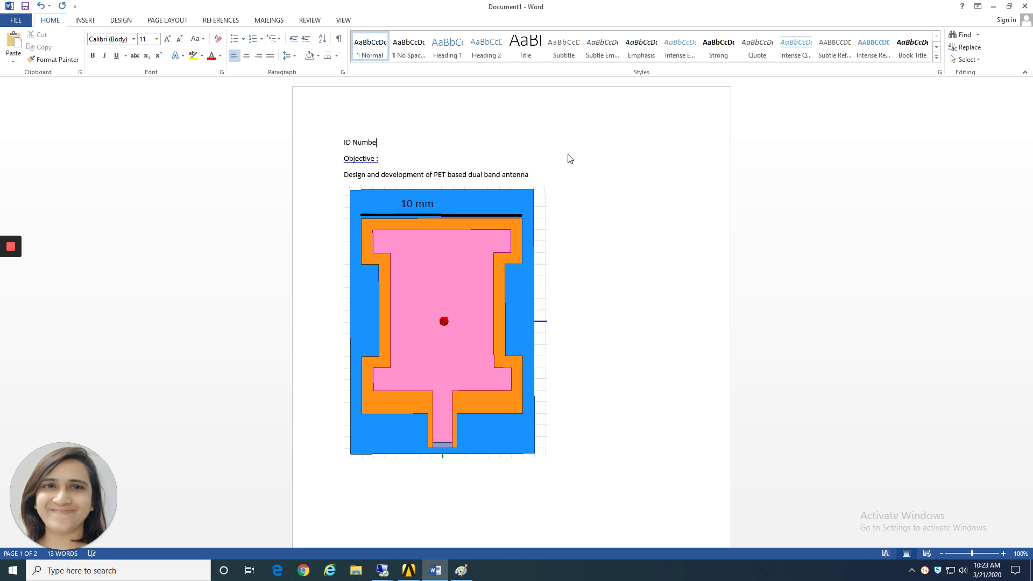
{"action": "type", "text": "r"}
{"action": "key", "text": "Return"}
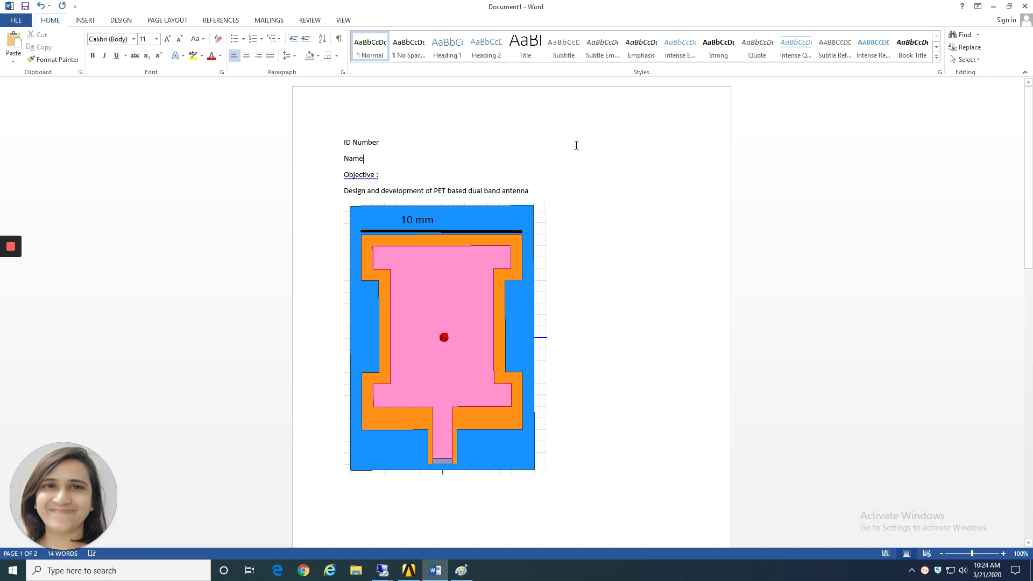
Place the cursor on the empty line below the 3D gain pattern on page 2.
{"action": "scroll", "coordinate": [543, 320], "scroll_direction": "down", "scroll_amount": 15}
{"action": "scroll", "coordinate": [429, 293], "scroll_direction": "down", "scroll_amount": 1}
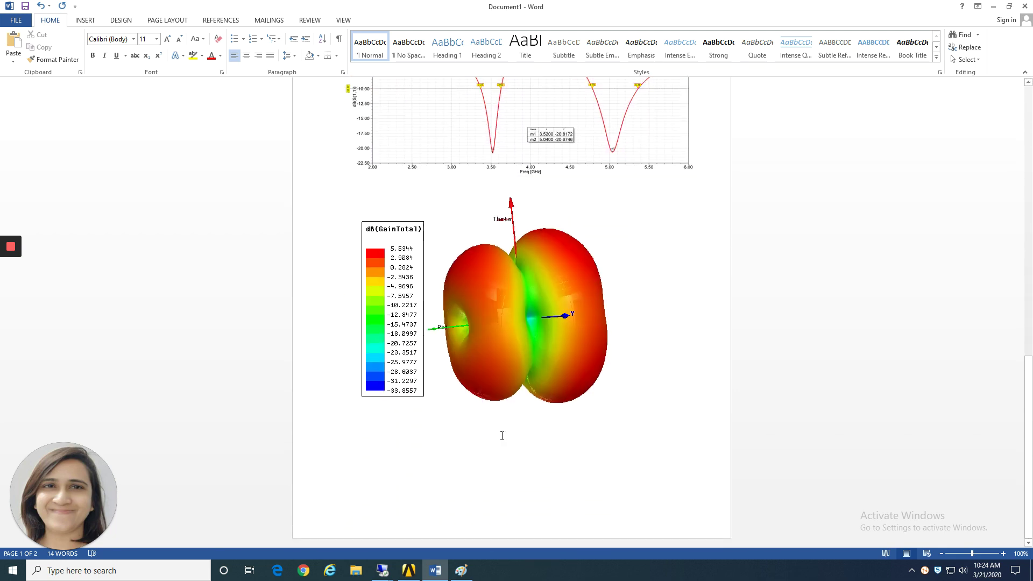
{"action": "left_click", "coordinate": [656, 383]}
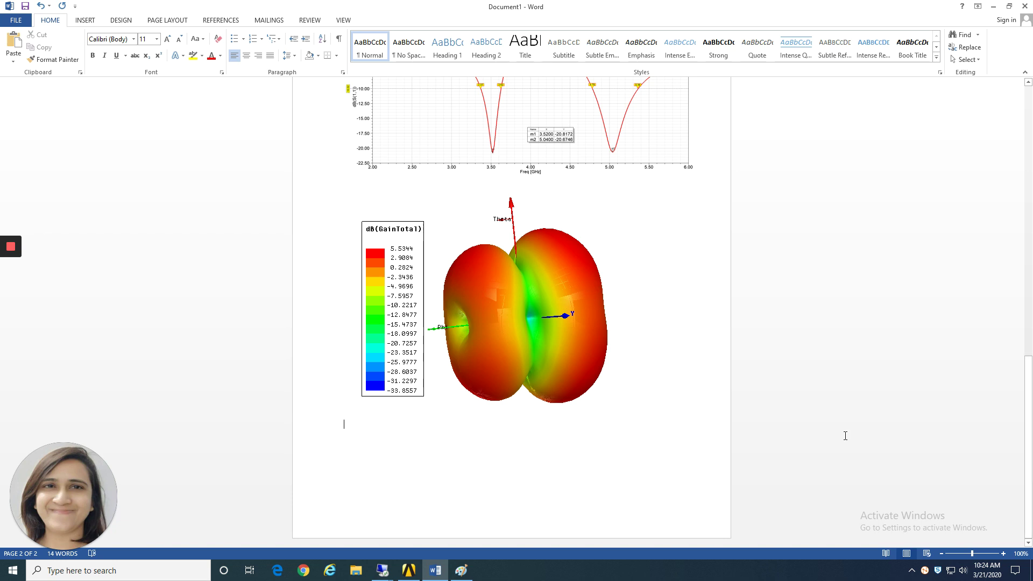